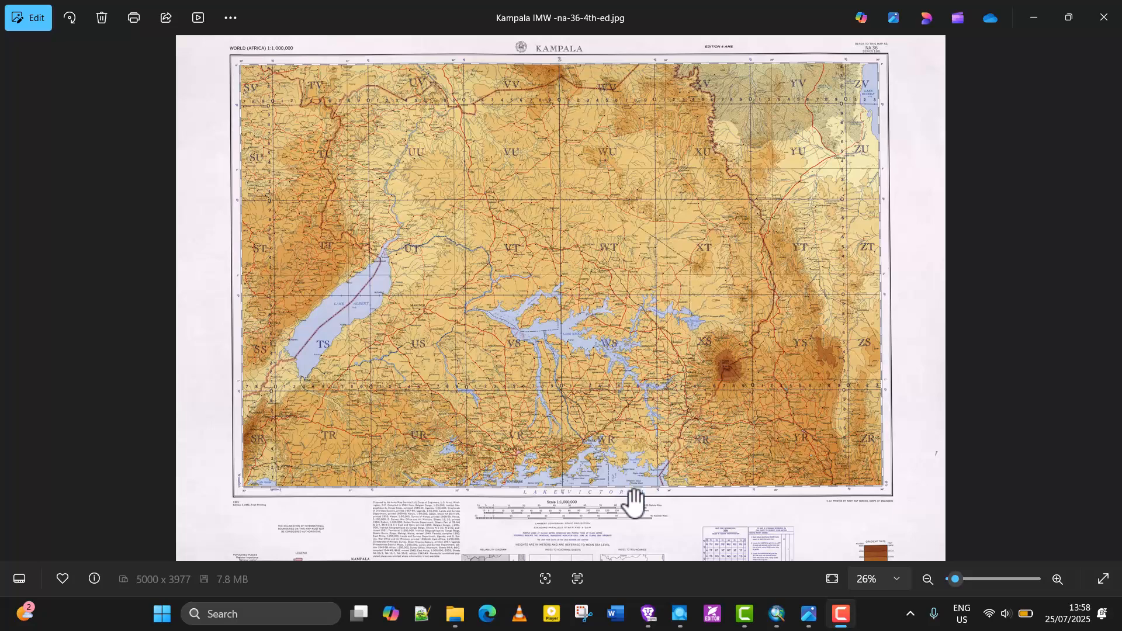
Step: Examine the Kampala reference map sheet, from its title and grid to the information in the lower margin
scroll(644, 510, up, 1)
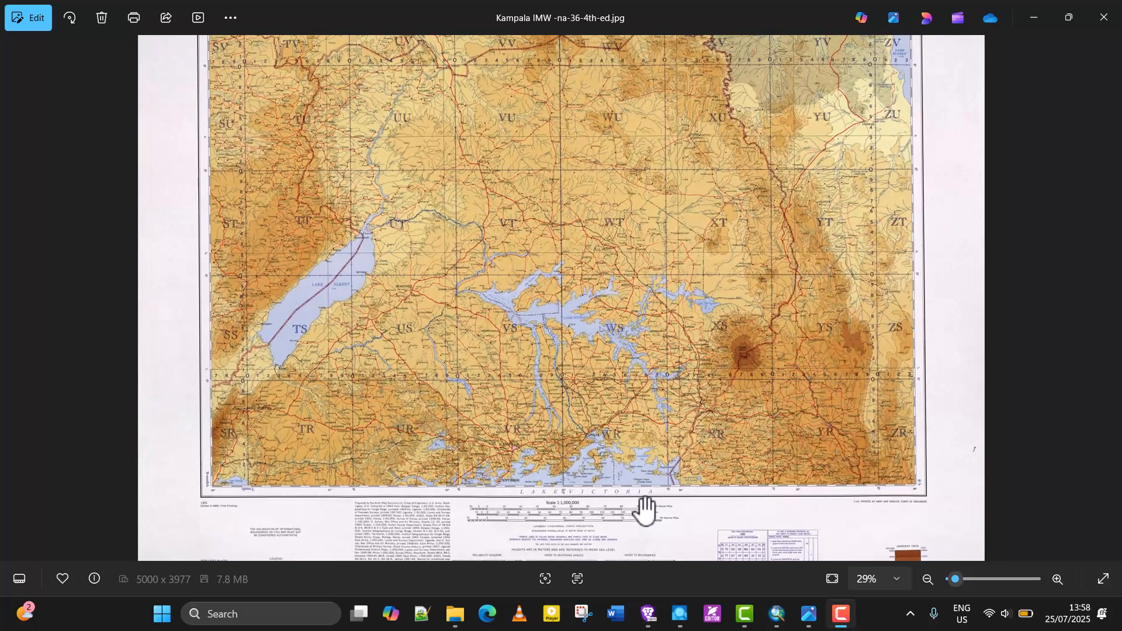
drag(645, 497, 671, 488)
drag(678, 387, 677, 419)
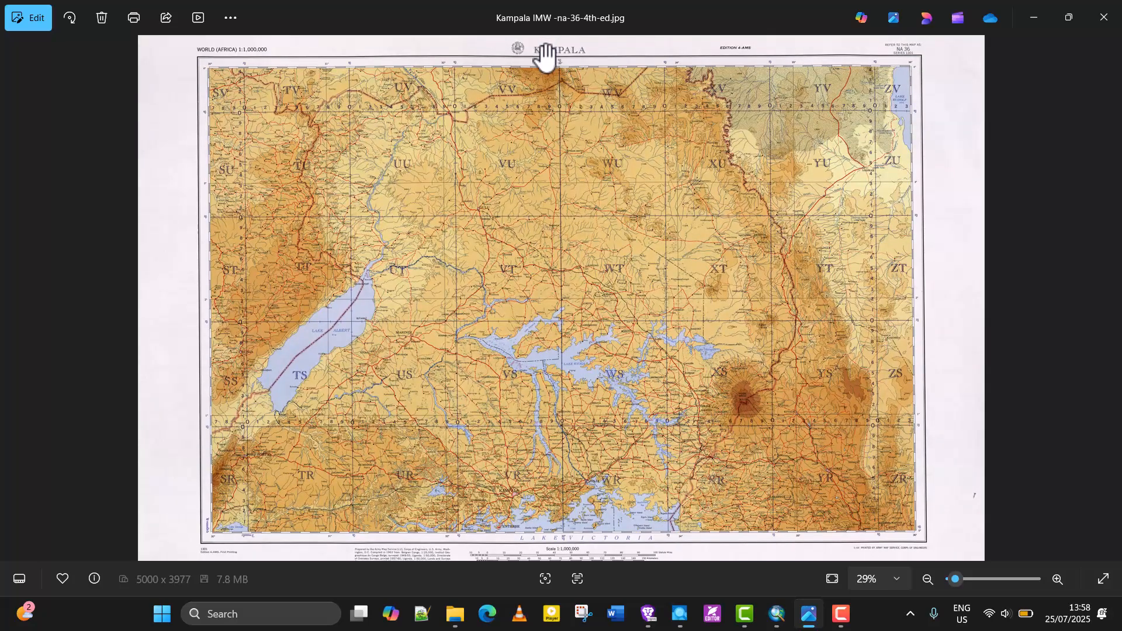
scroll(549, 55, up, 2)
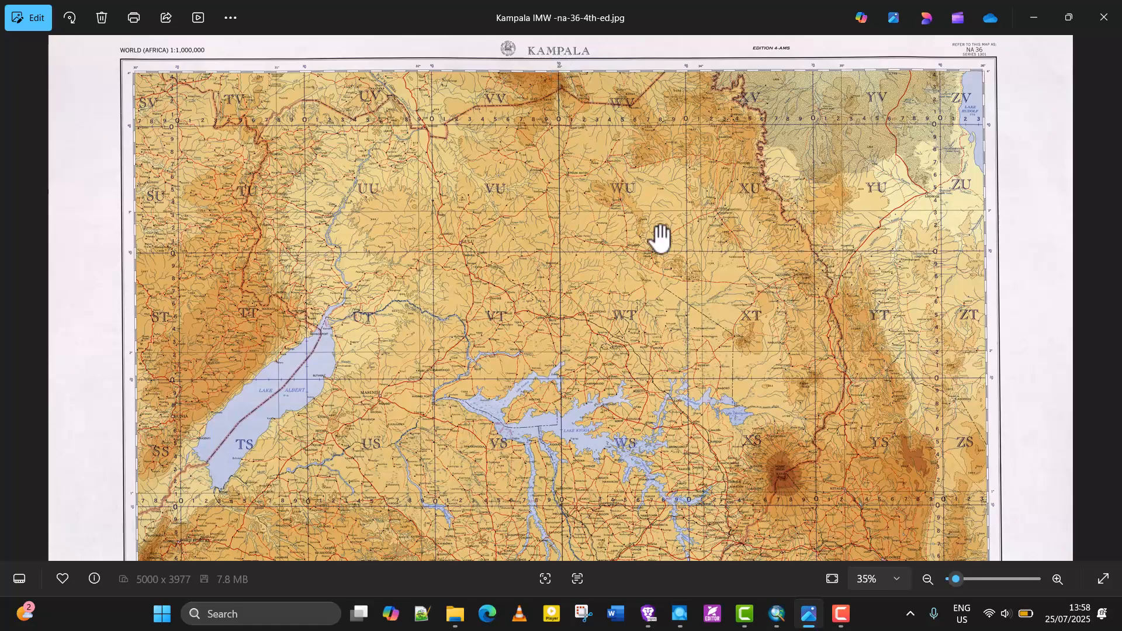
scroll(742, 318, down, 3)
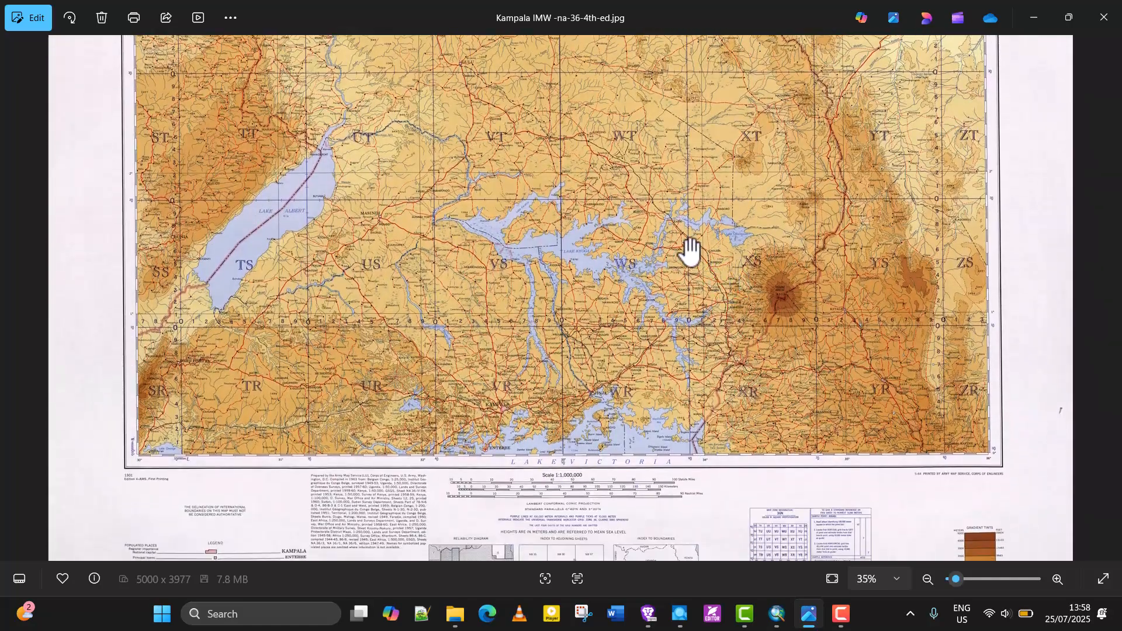
scroll(695, 409, up, 2)
scroll(550, 301, down, 1)
drag(549, 301, 533, 234)
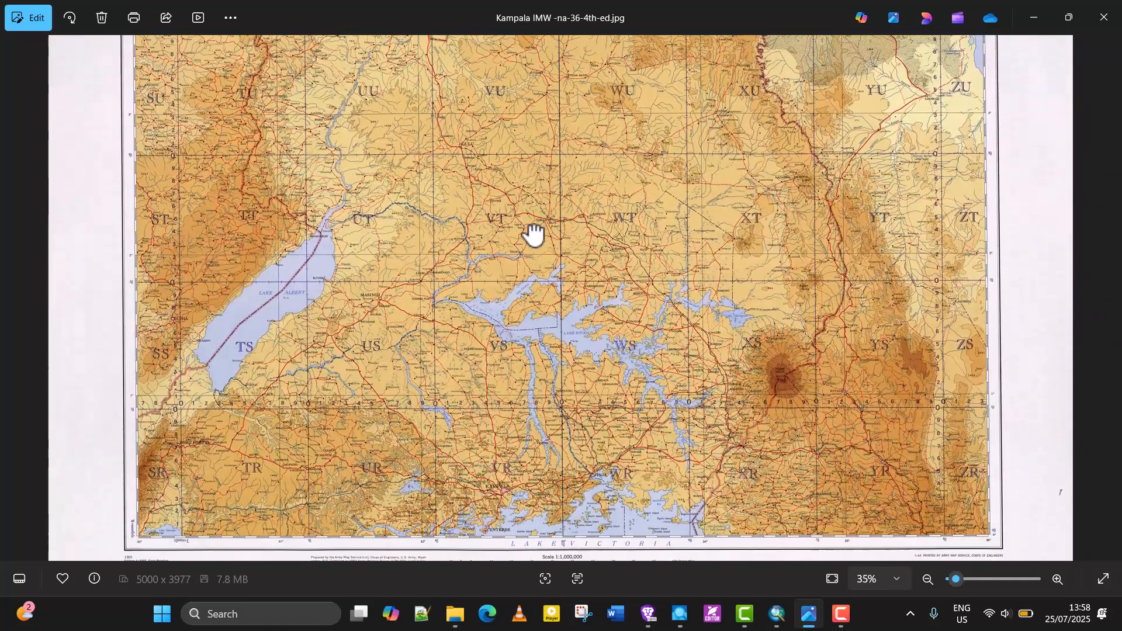
drag(584, 370, 578, 181)
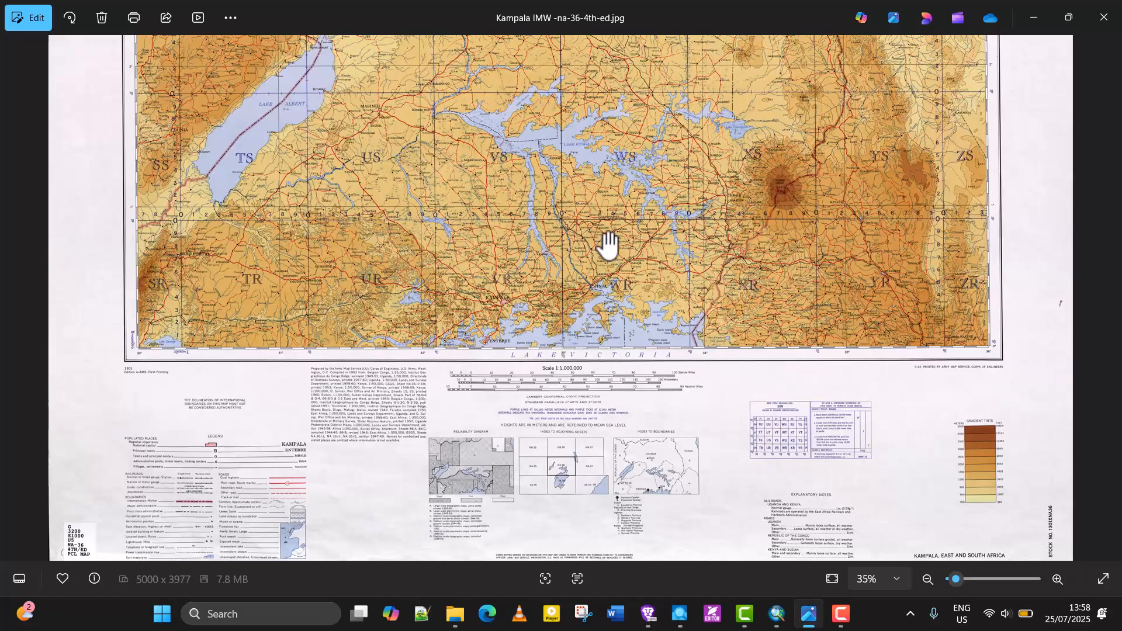
Step: Examine the reference sheet's scale bars, projection notes, index to adjoining sheets and index to boundaries up close
scroll(634, 524, down, 2)
scroll(637, 526, up, 5)
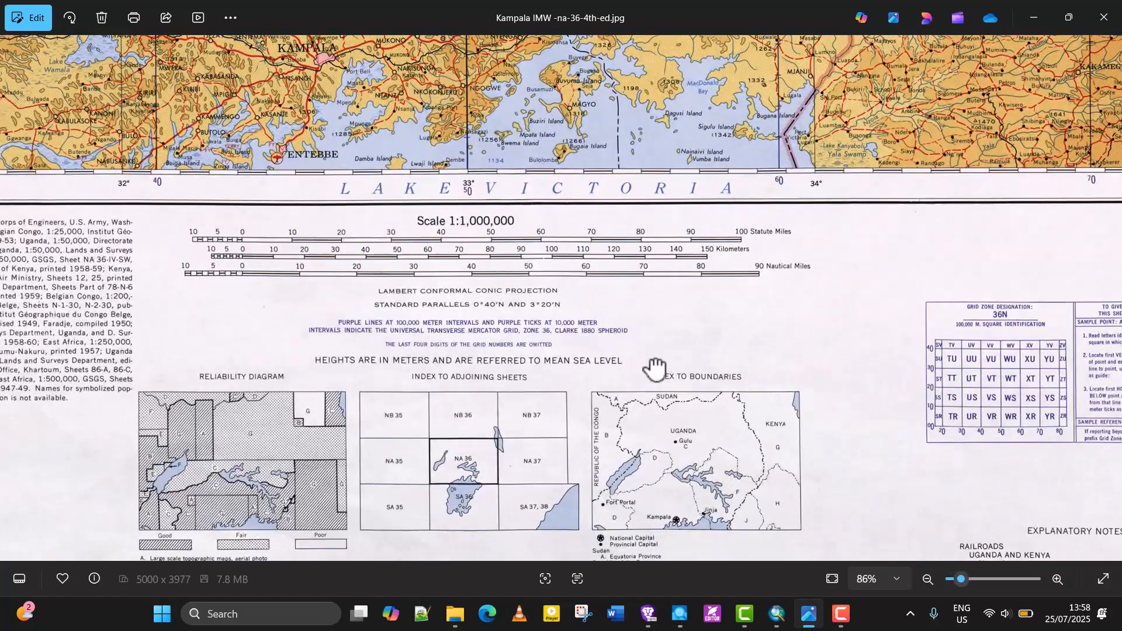
drag(655, 367, 649, 311)
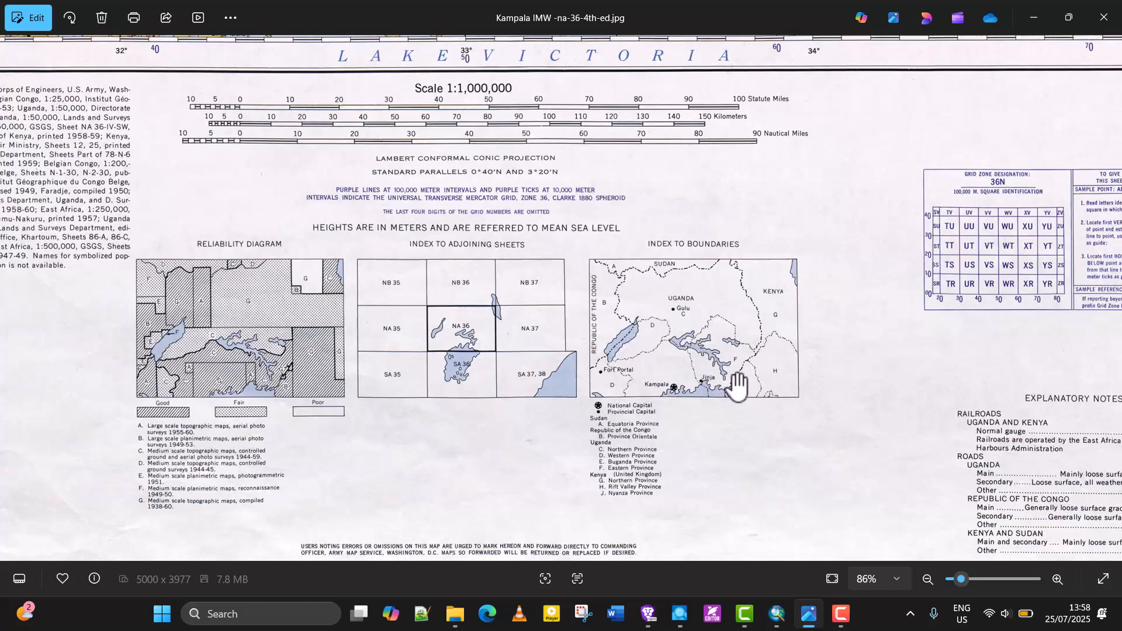
scroll(725, 402, up, 1)
scroll(725, 403, up, 3)
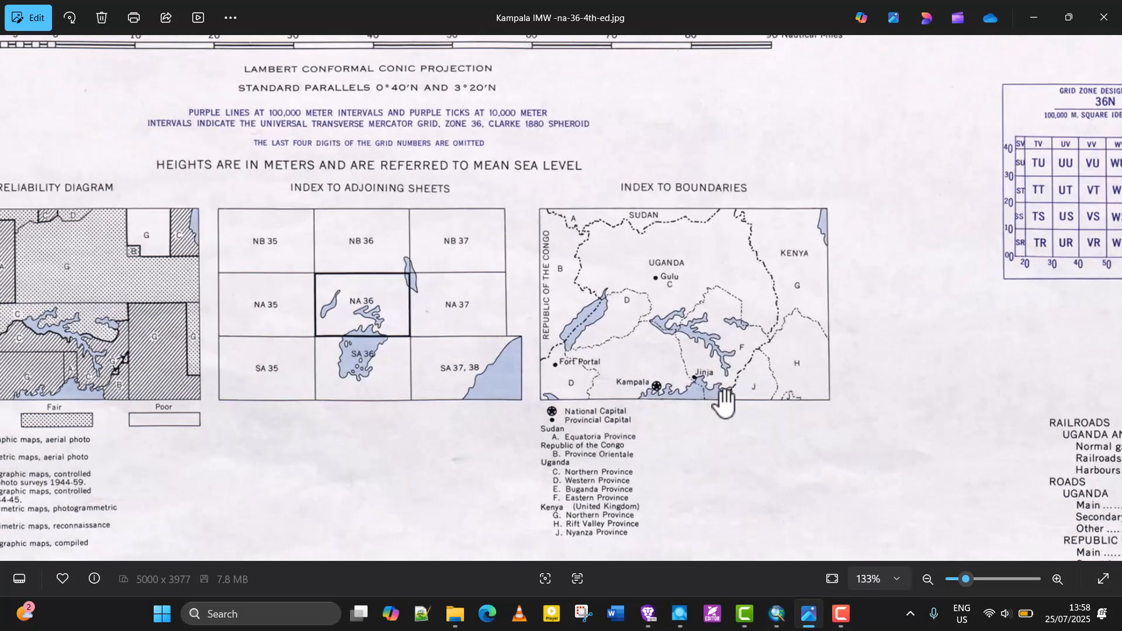
scroll(696, 431, up, 2)
drag(660, 412, 657, 394)
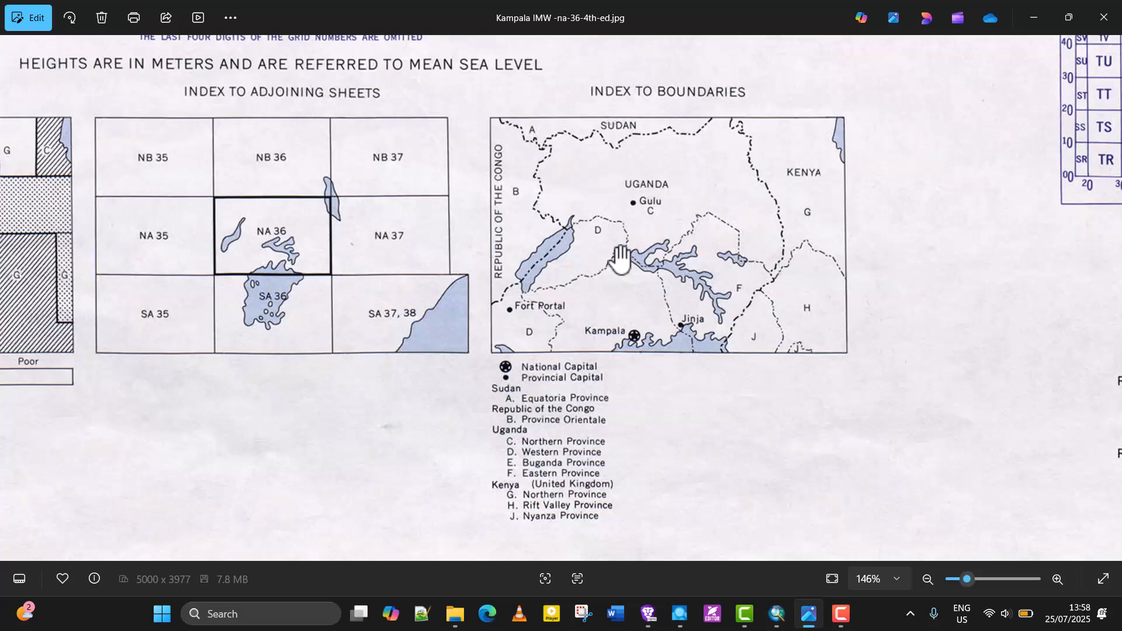
scroll(630, 342, down, 3)
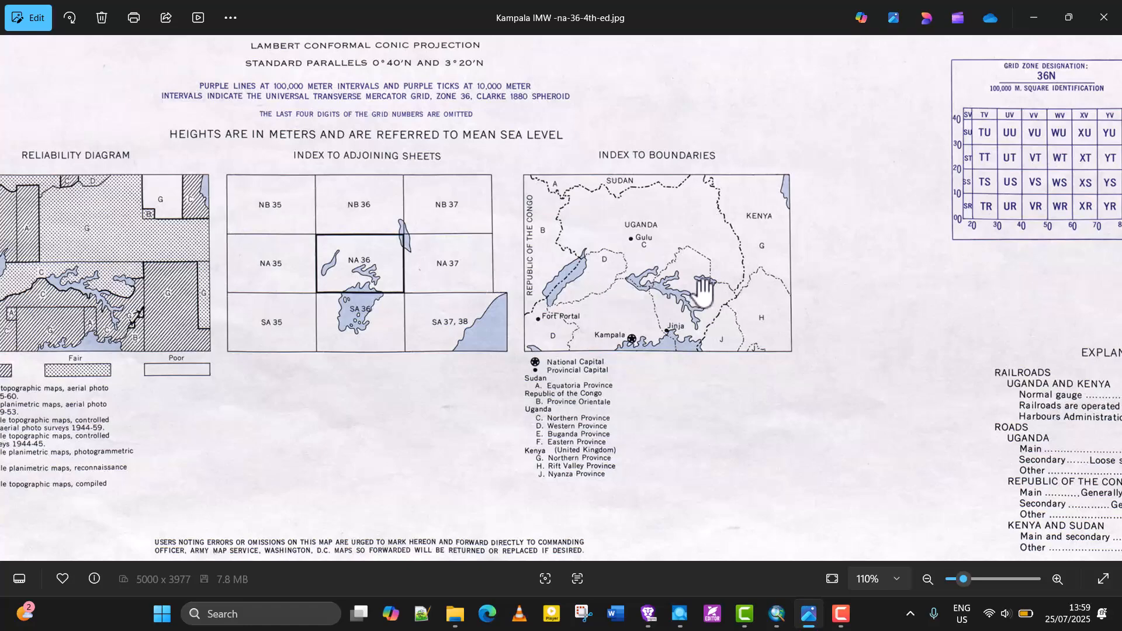
scroll(705, 295, down, 2)
drag(630, 286, 666, 336)
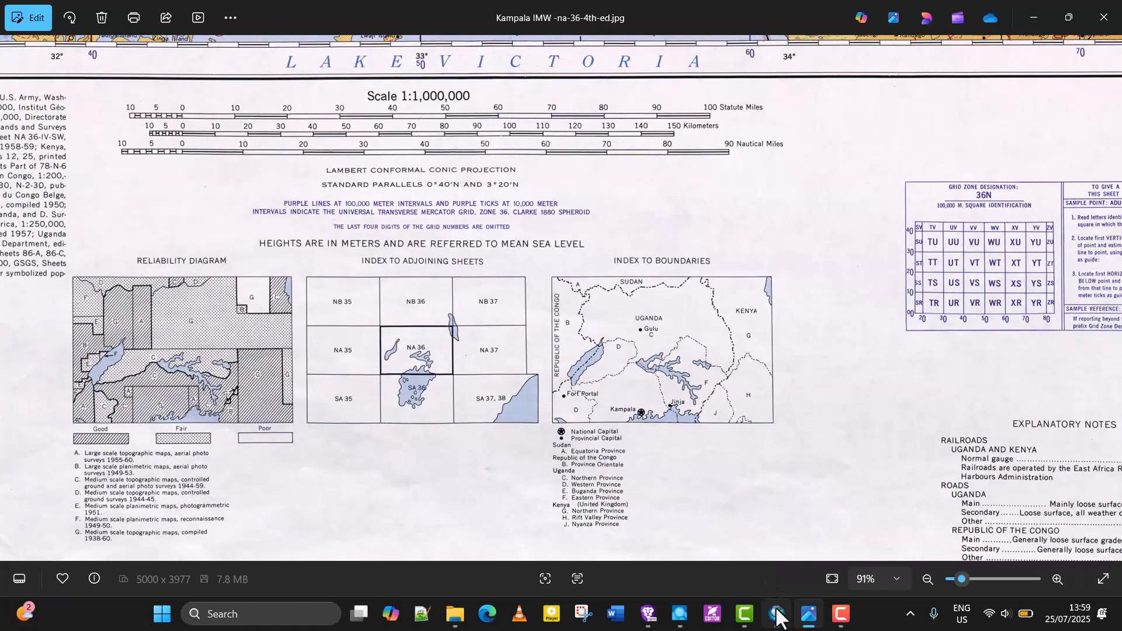
Step: Switch to ArcMap and examine the coordinate system text and marginal details on the TopoMap layout
click(777, 613)
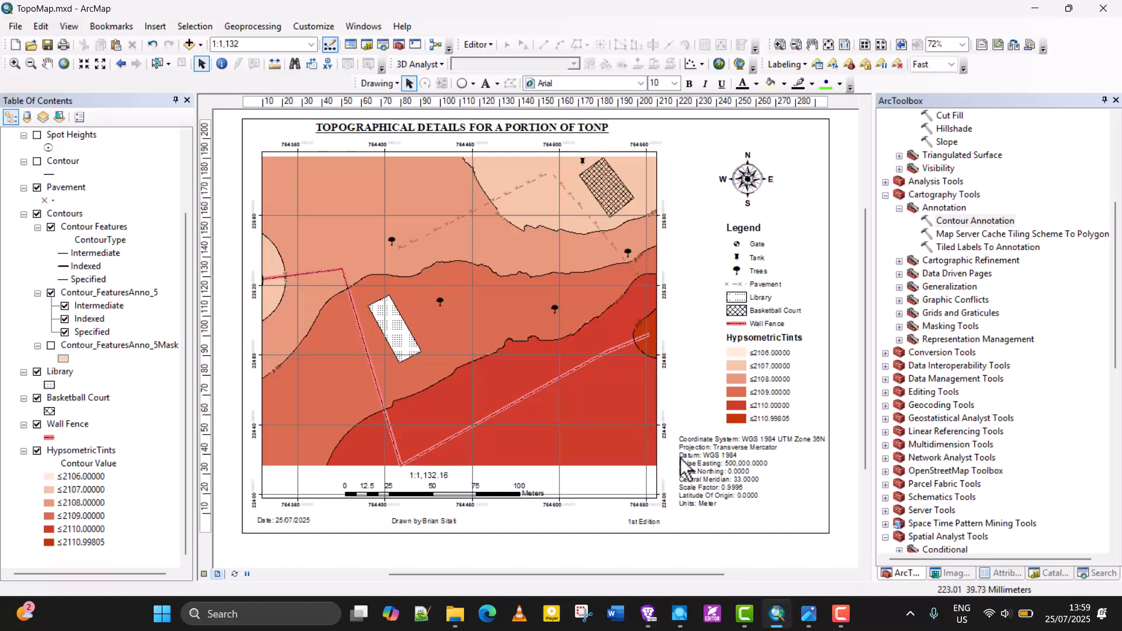
scroll(792, 531, up, 3)
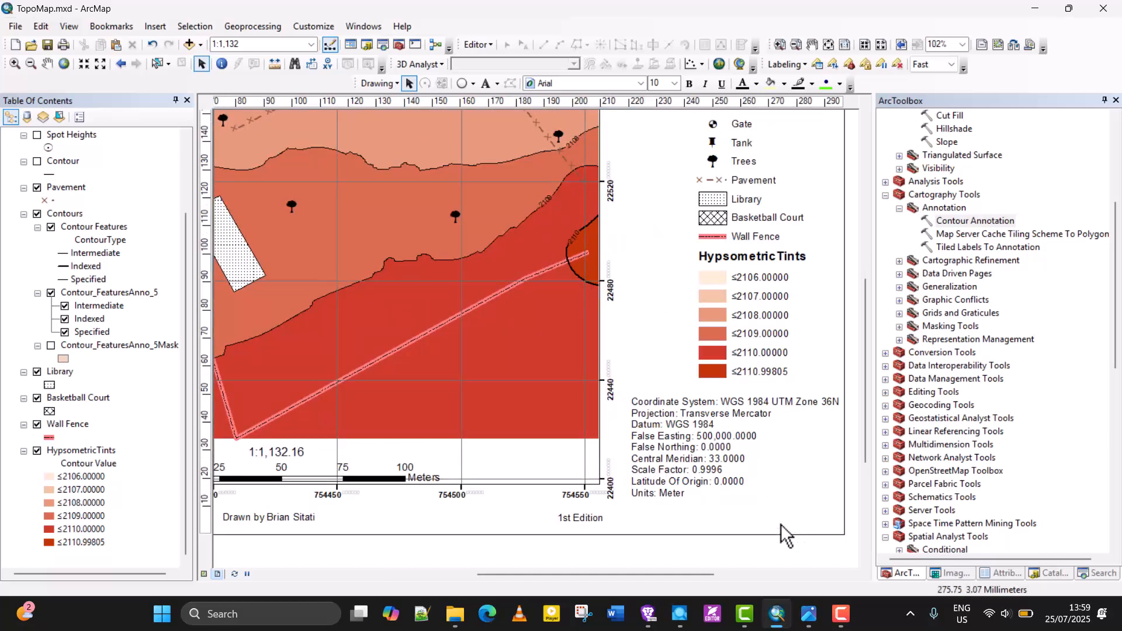
scroll(681, 448, down, 1)
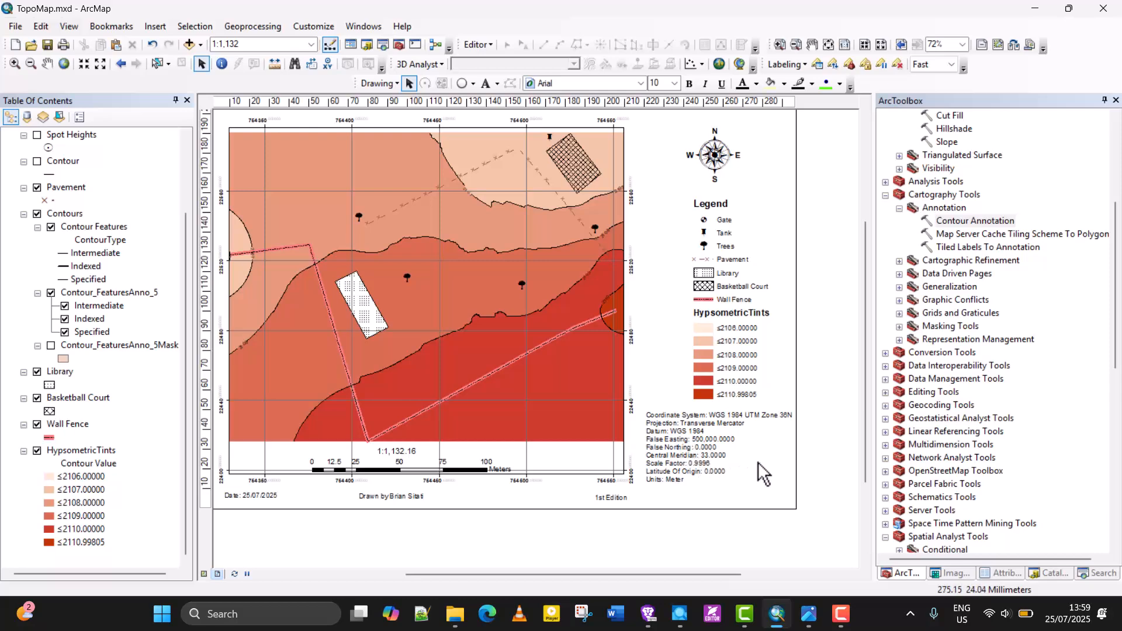
scroll(787, 465, down, 1)
scroll(765, 463, up, 3)
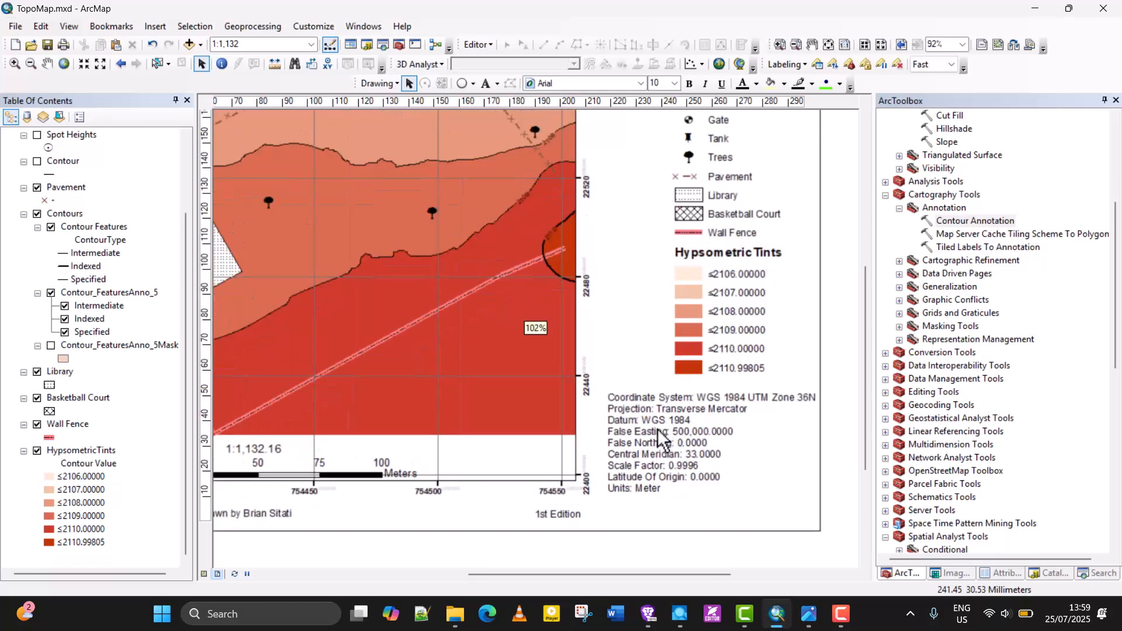
scroll(666, 451, up, 1)
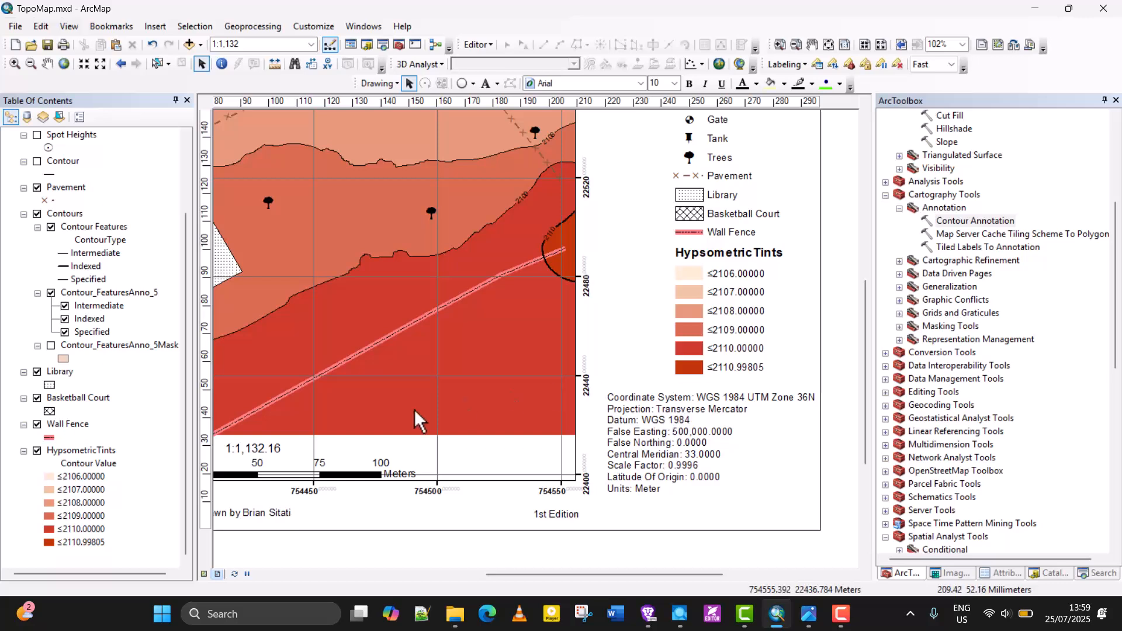
click(631, 451)
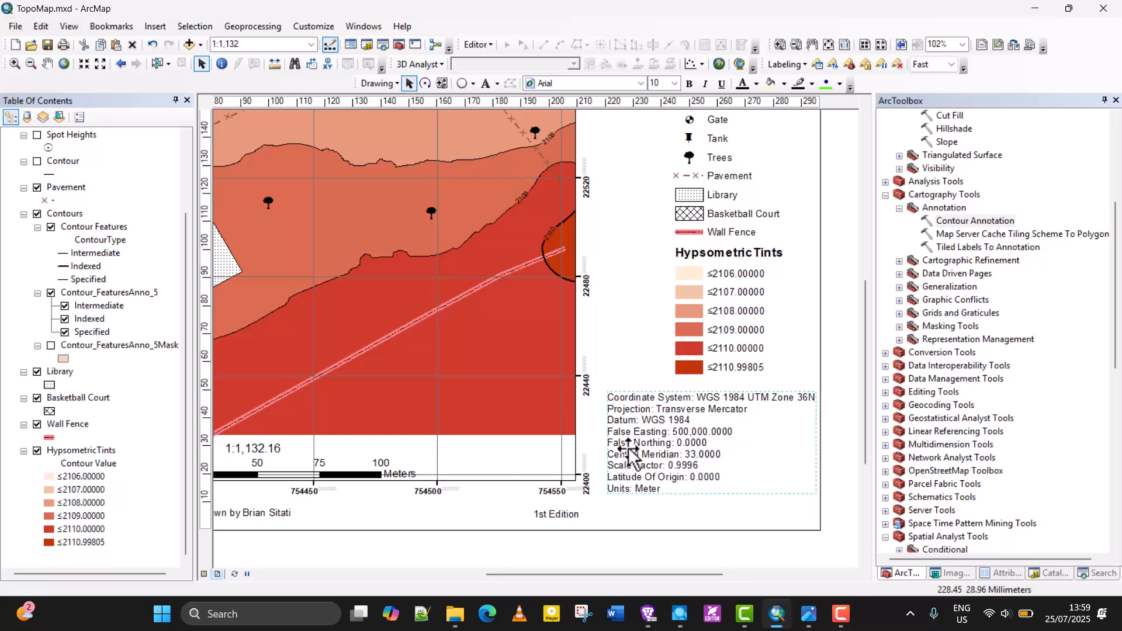
right_click(634, 454)
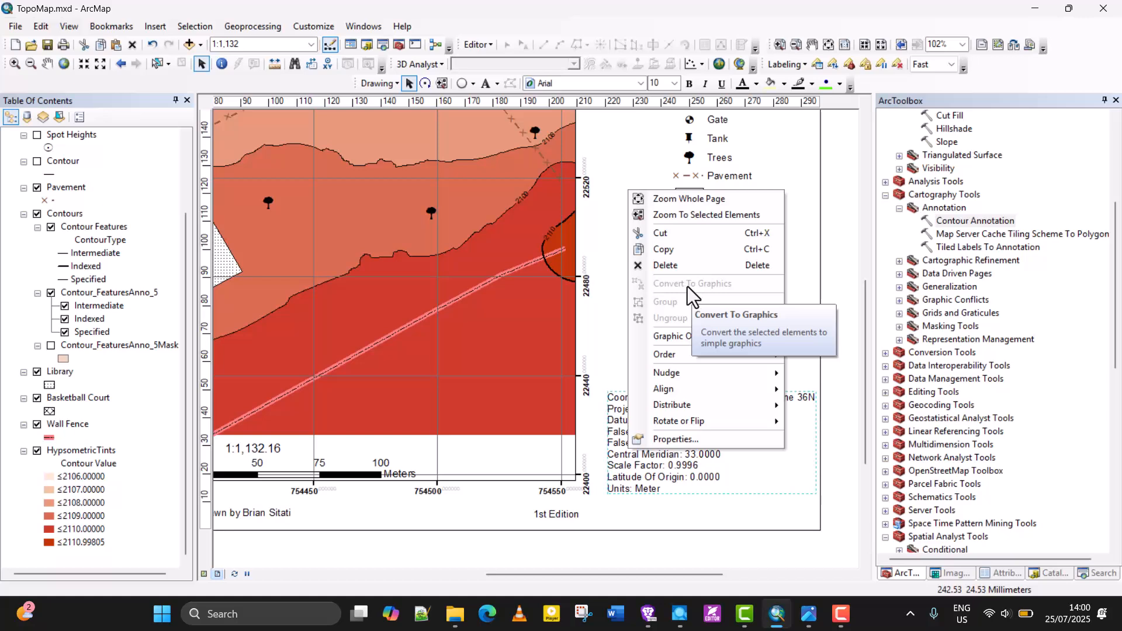
right_click(692, 470)
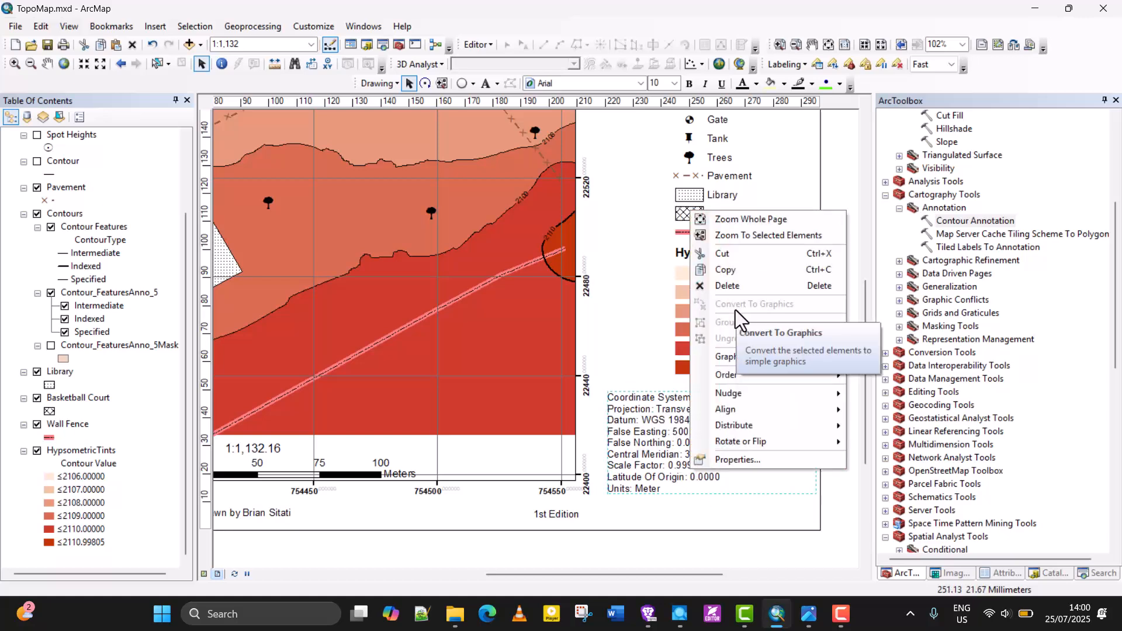
right_click(634, 409)
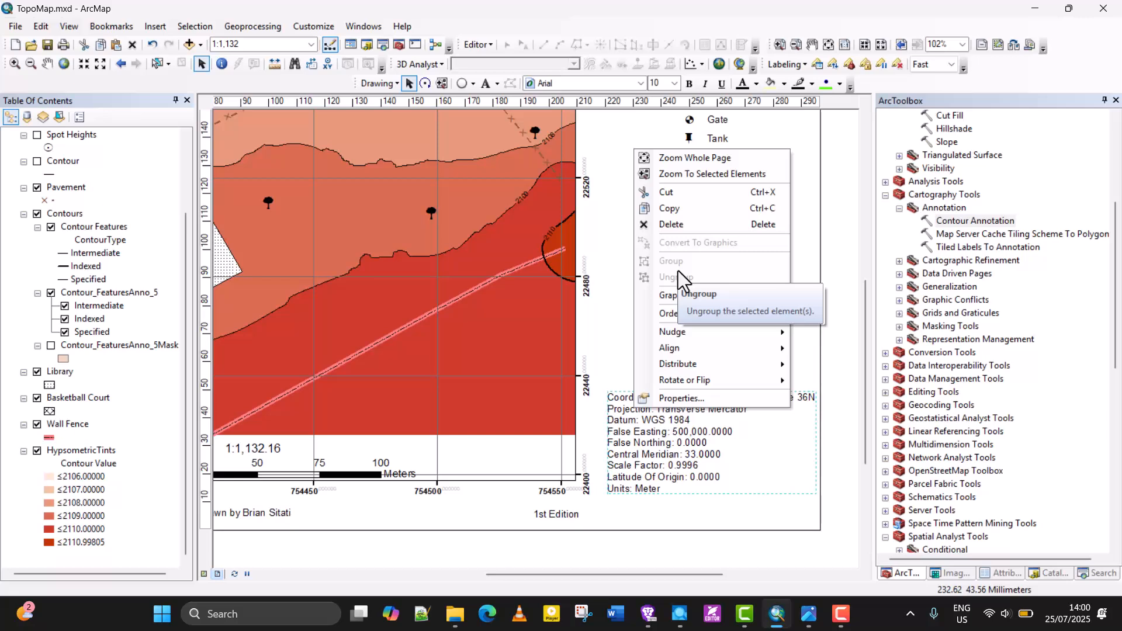
click(681, 398)
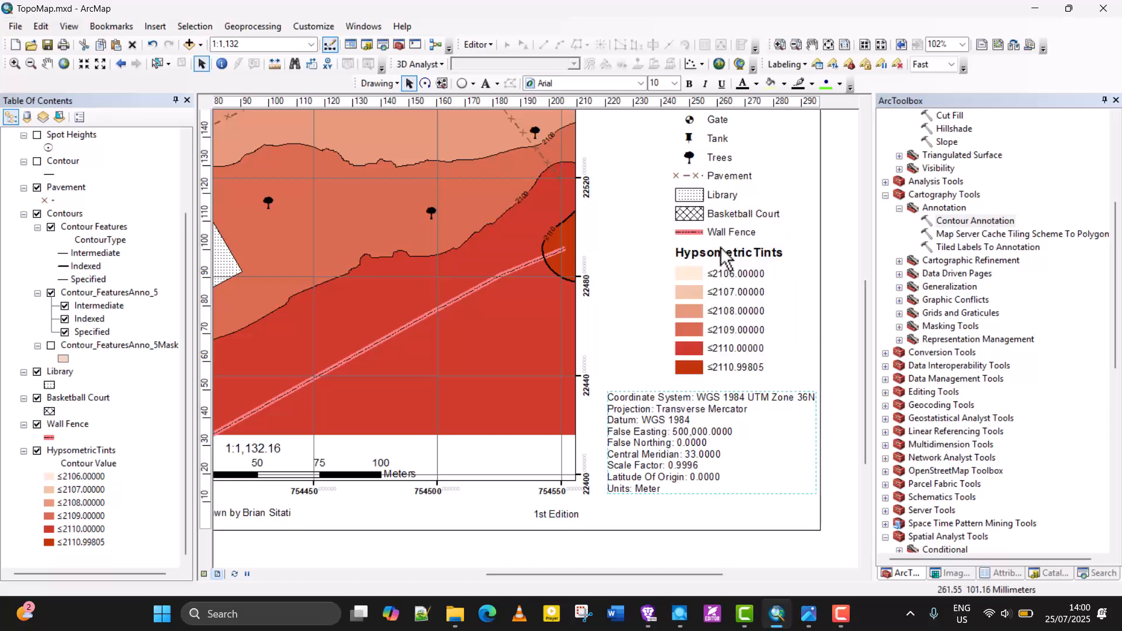
click(725, 254)
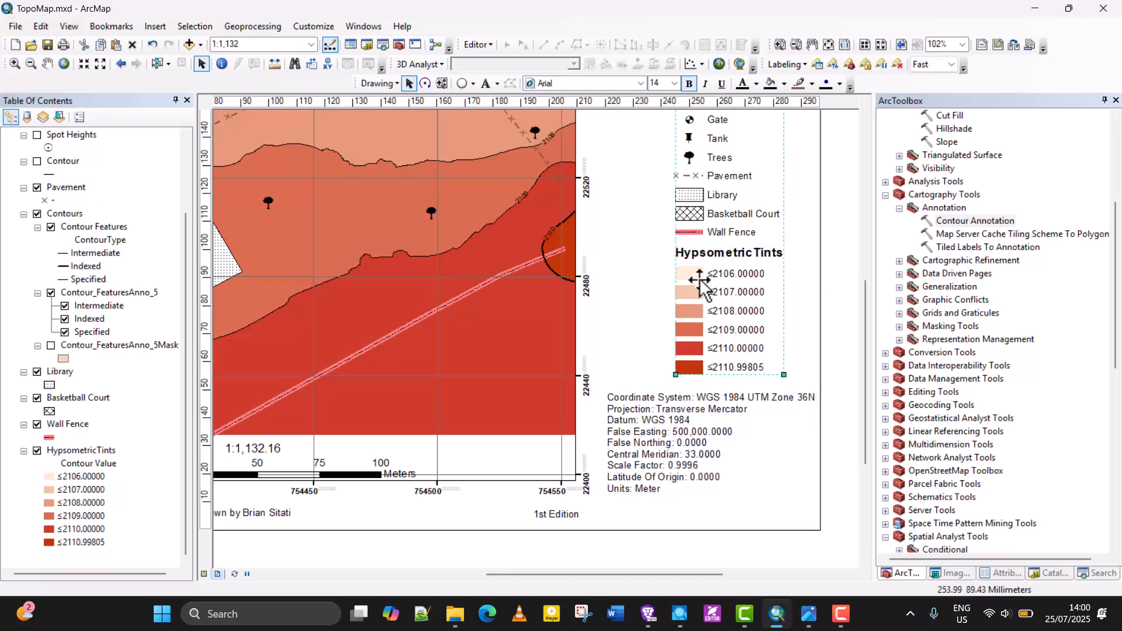
right_click(701, 280)
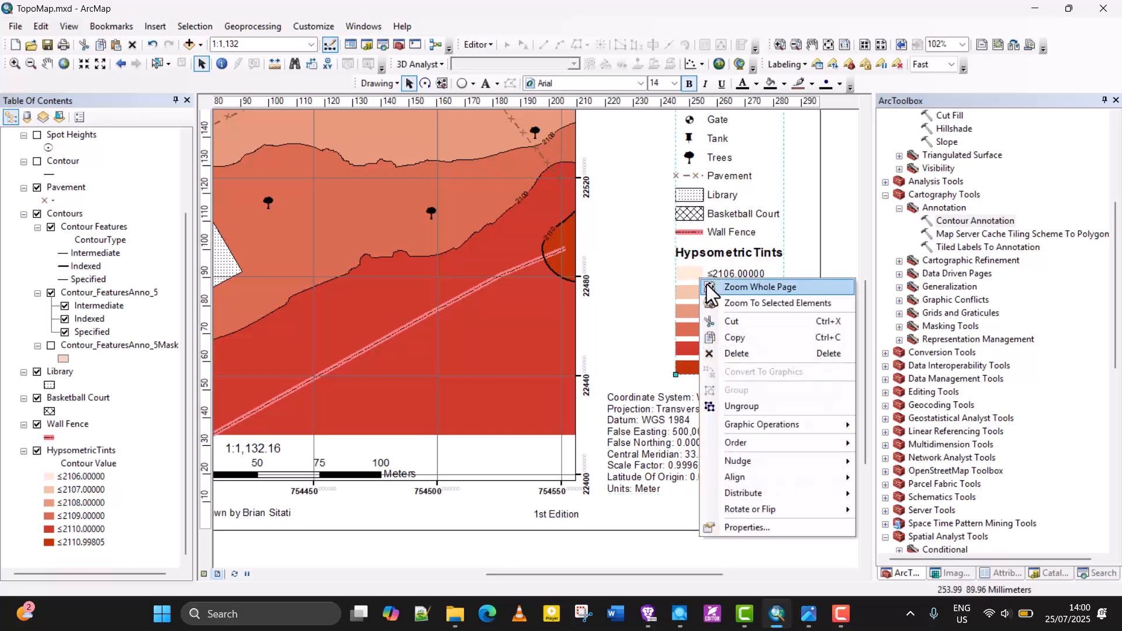
click(751, 406)
right_click(673, 405)
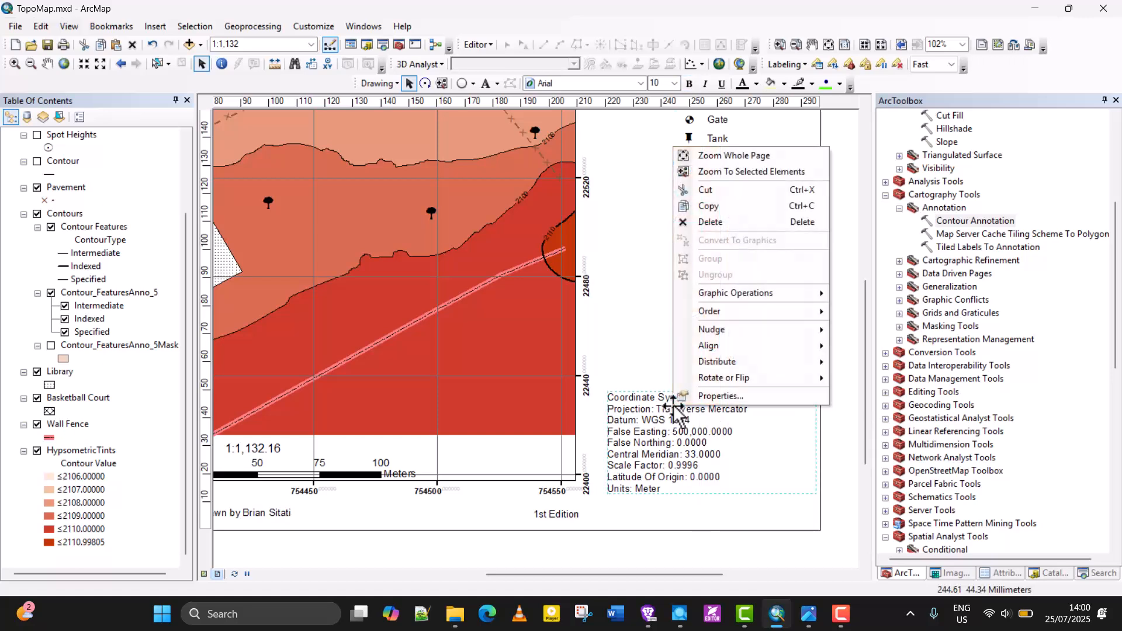
click(651, 442)
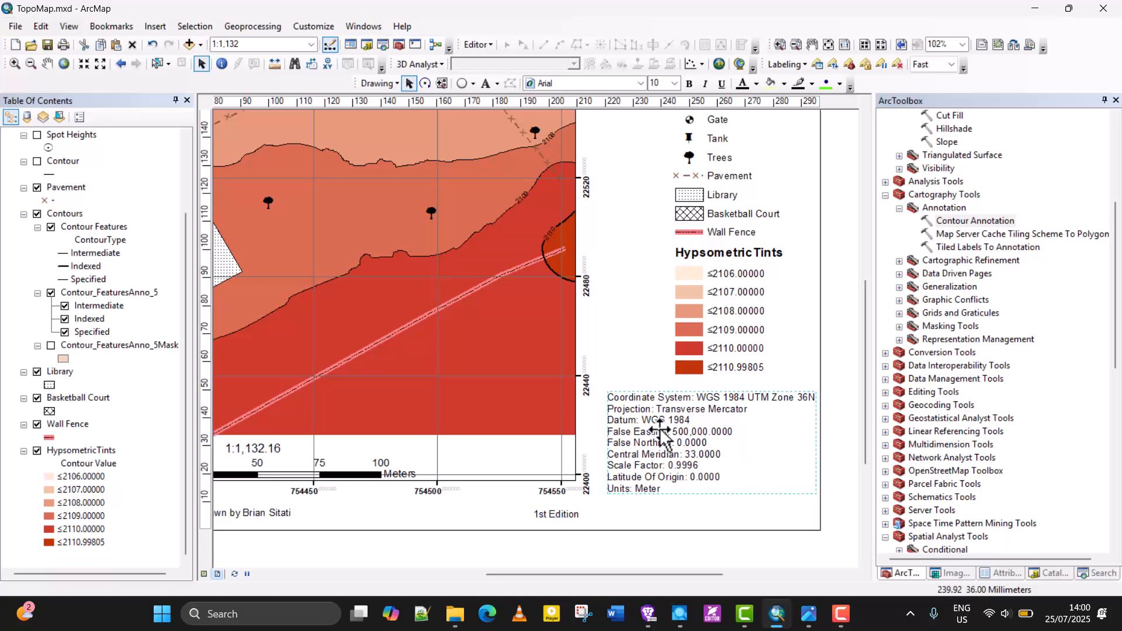
Step: Trim the layout's coordinate system text to the Coordinate System and Projection lines, deleting the datum, false easting through units lines
right_click(641, 420)
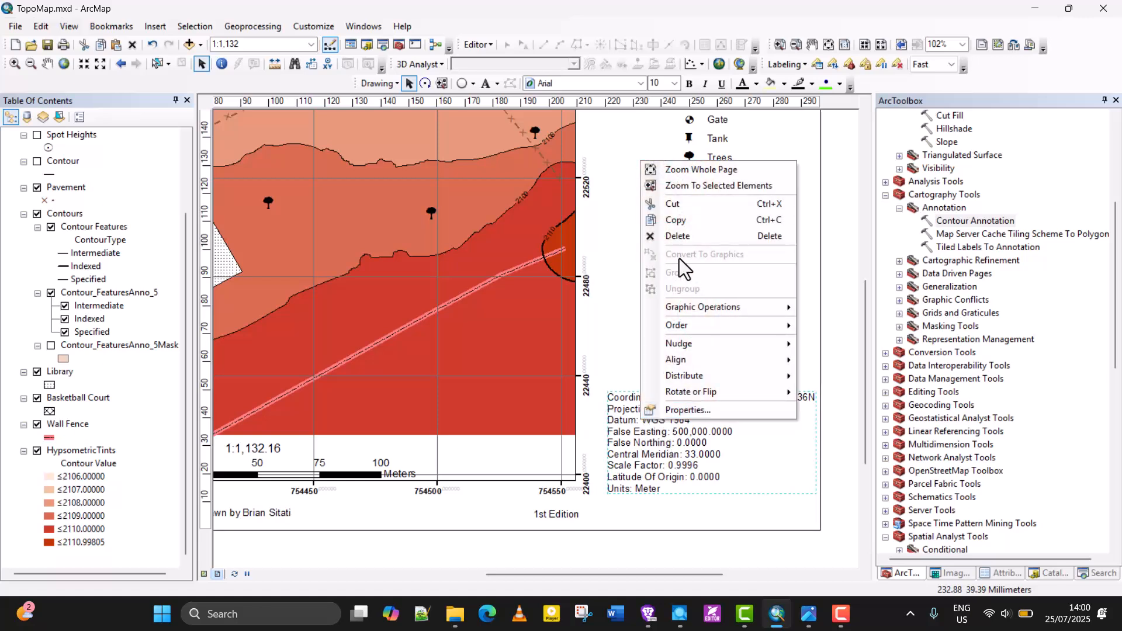
click(689, 412)
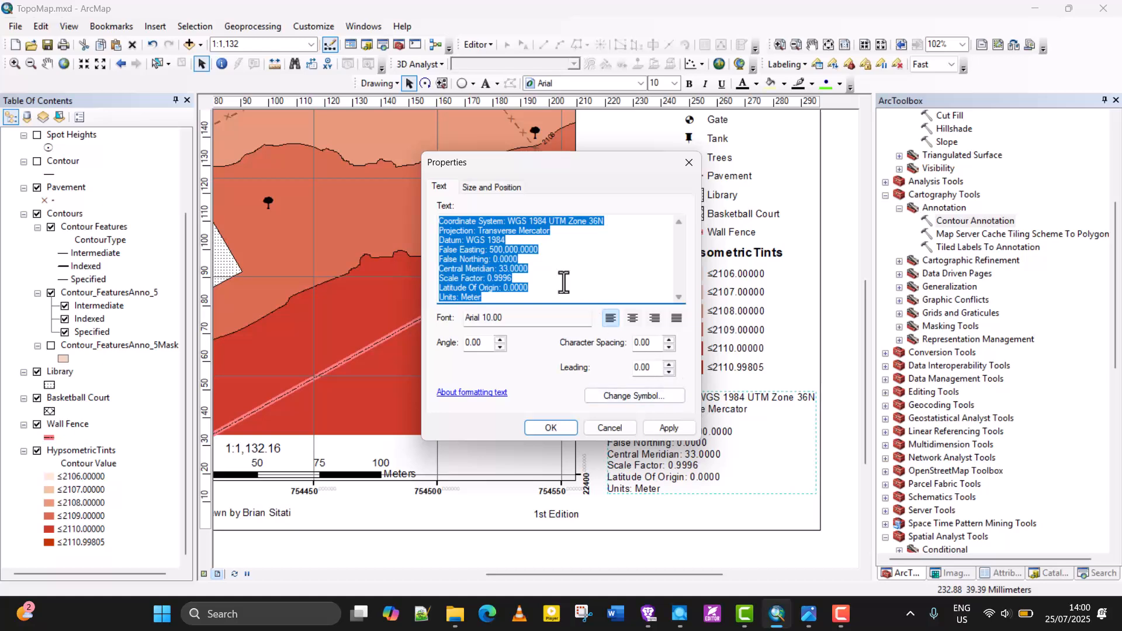
click(514, 278)
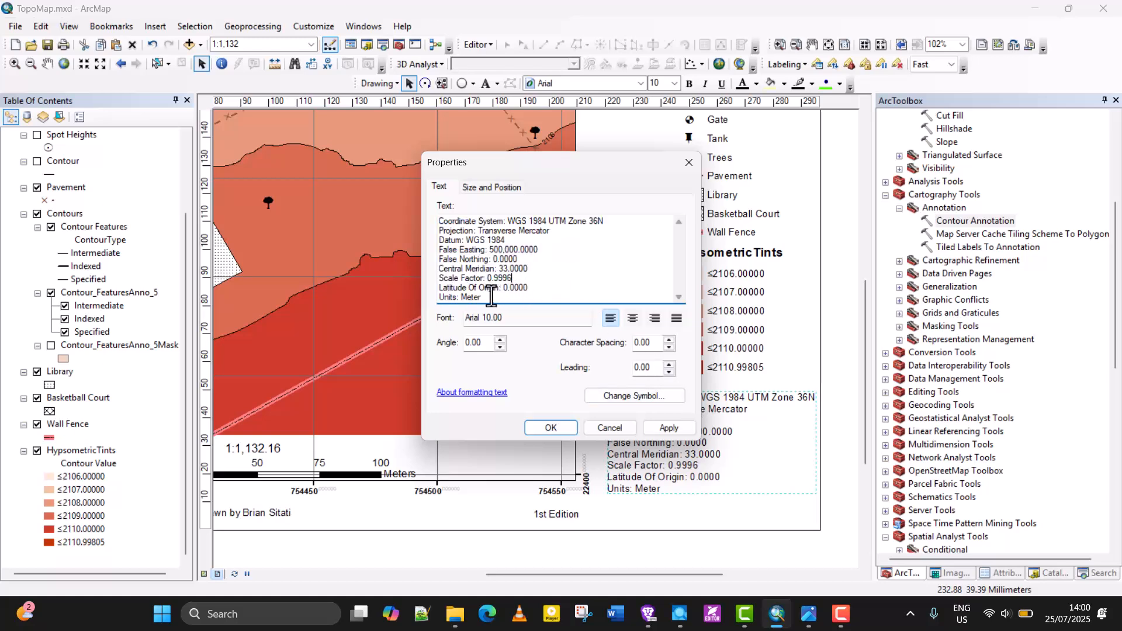
drag(490, 296, 433, 253)
key(Delete)
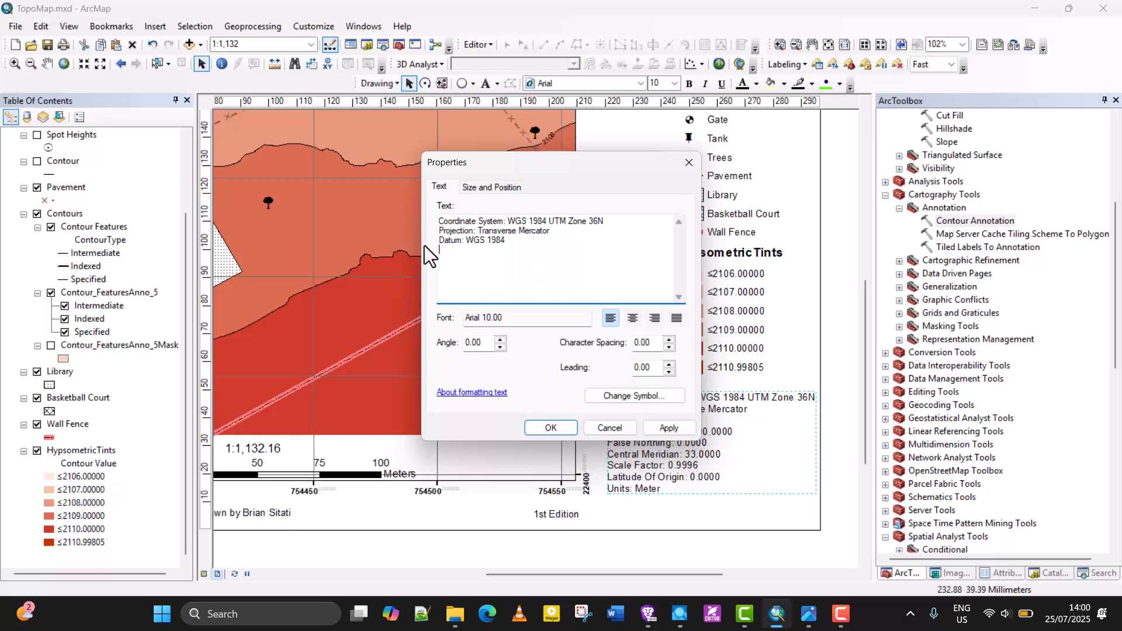
mouse_move(509, 237)
mouse_down()
mouse_move(450, 236)
mouse_move(523, 221)
mouse_up()
click(500, 223)
drag(506, 240, 443, 241)
click(658, 422)
click(555, 426)
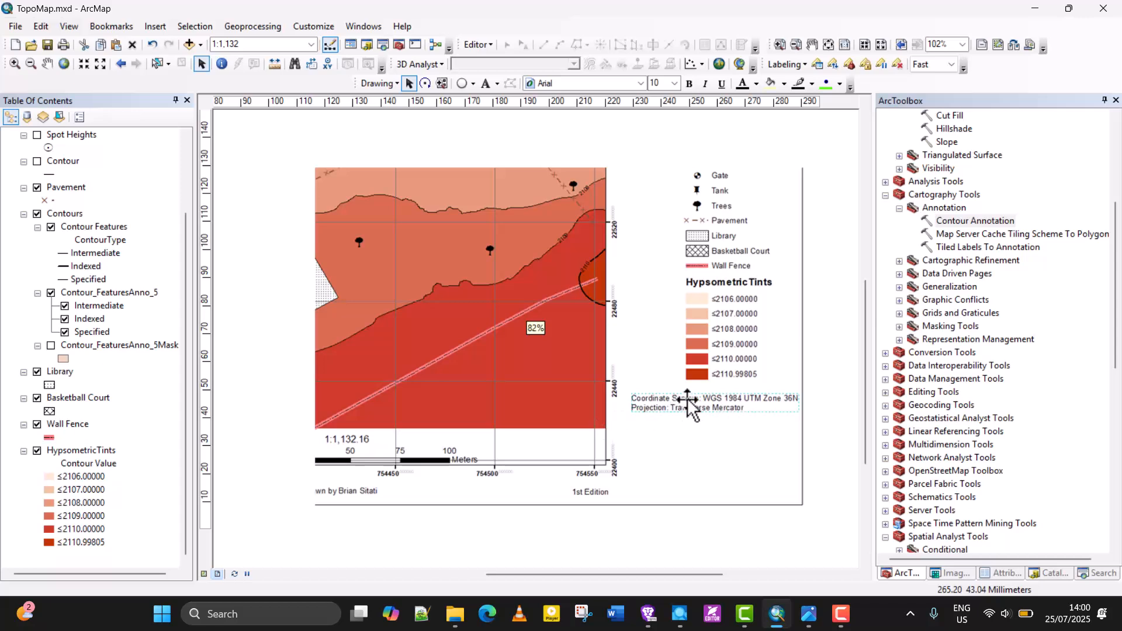
Step: Place the coordinate system text in the layout's lower margin between the author credit and edition note, shifting the credit toward the date
mouse_move(705, 400)
mouse_down()
mouse_move(476, 465)
mouse_move(470, 486)
mouse_up()
click(340, 492)
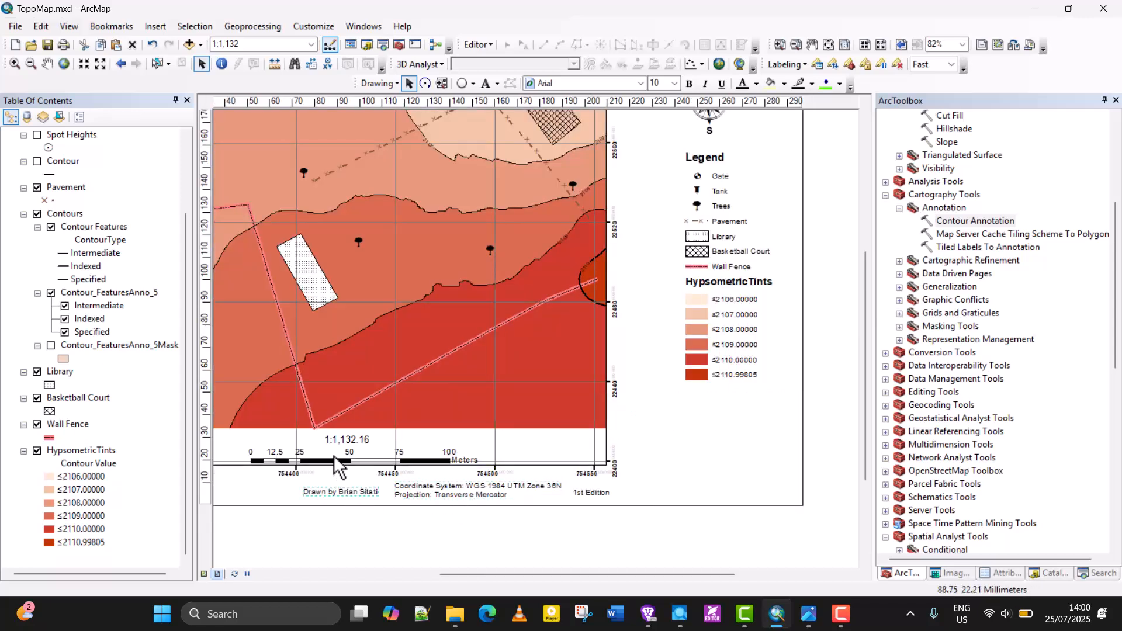
drag(335, 489, 263, 490)
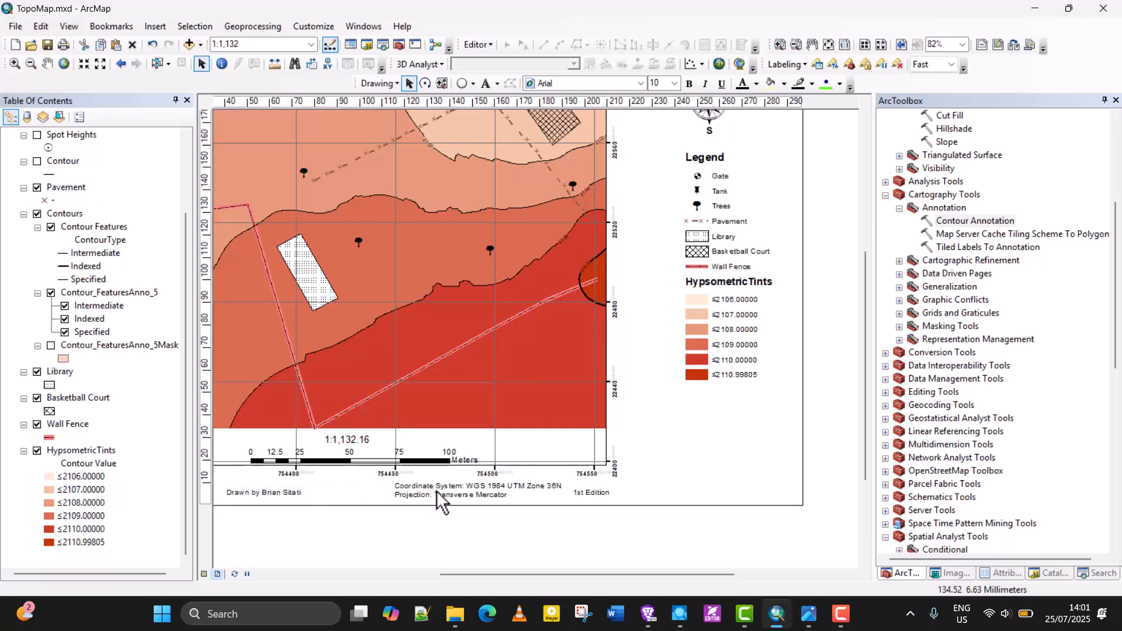
drag(437, 490, 383, 496)
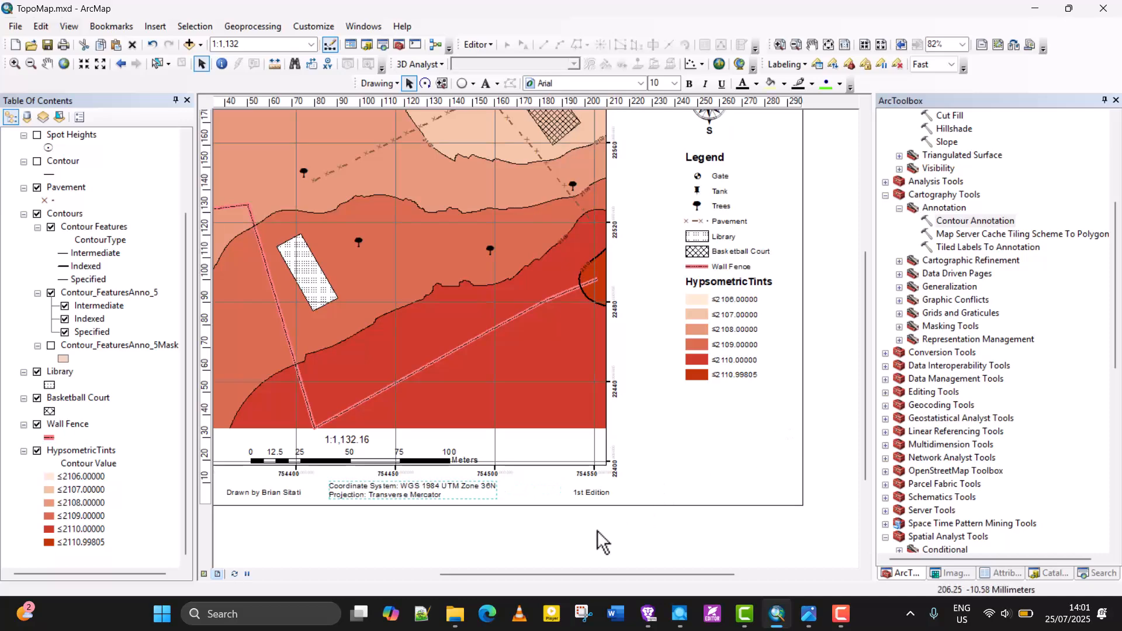
scroll(555, 511, down, 2)
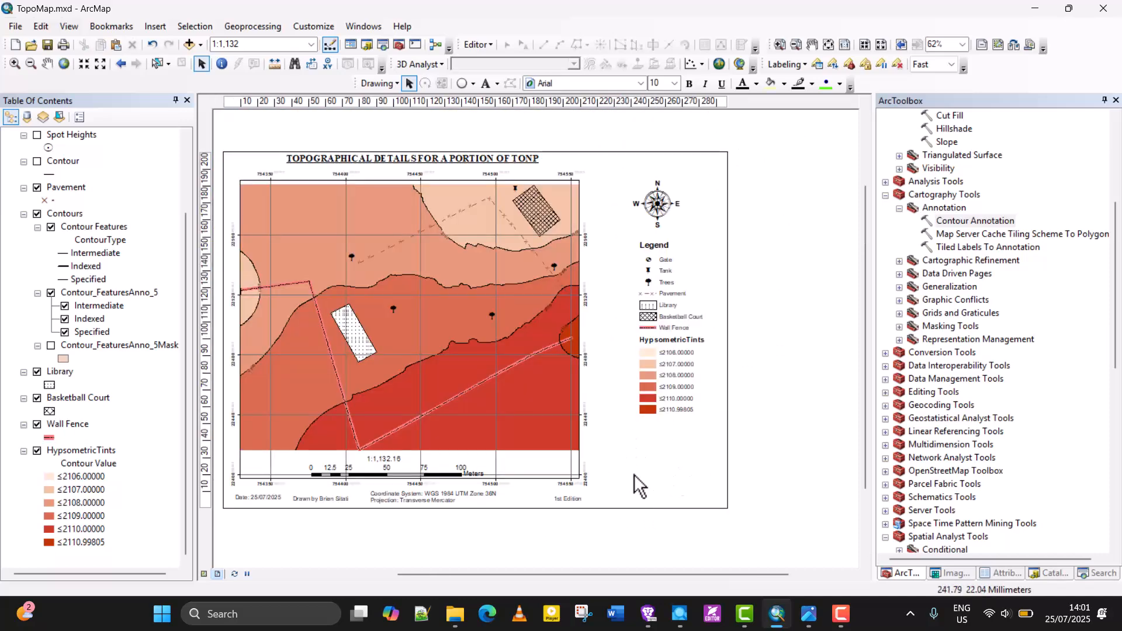
Step: Shift the north arrow and the legend up the map's side margin to free space beneath the legend
click(661, 208)
drag(661, 209, 660, 195)
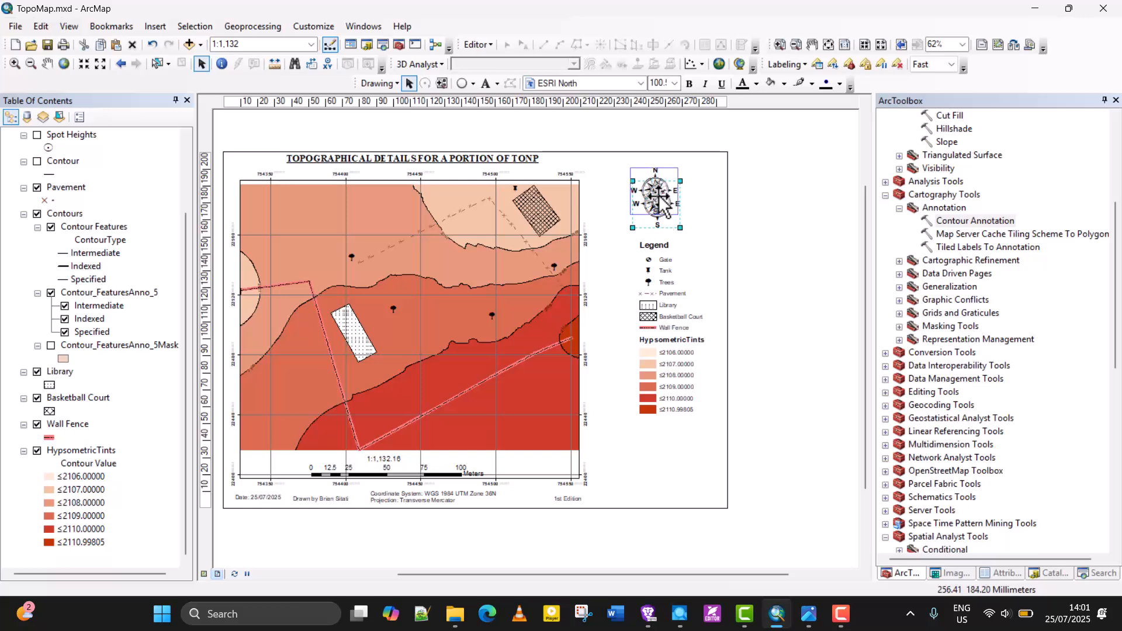
click(666, 268)
drag(662, 328, 661, 297)
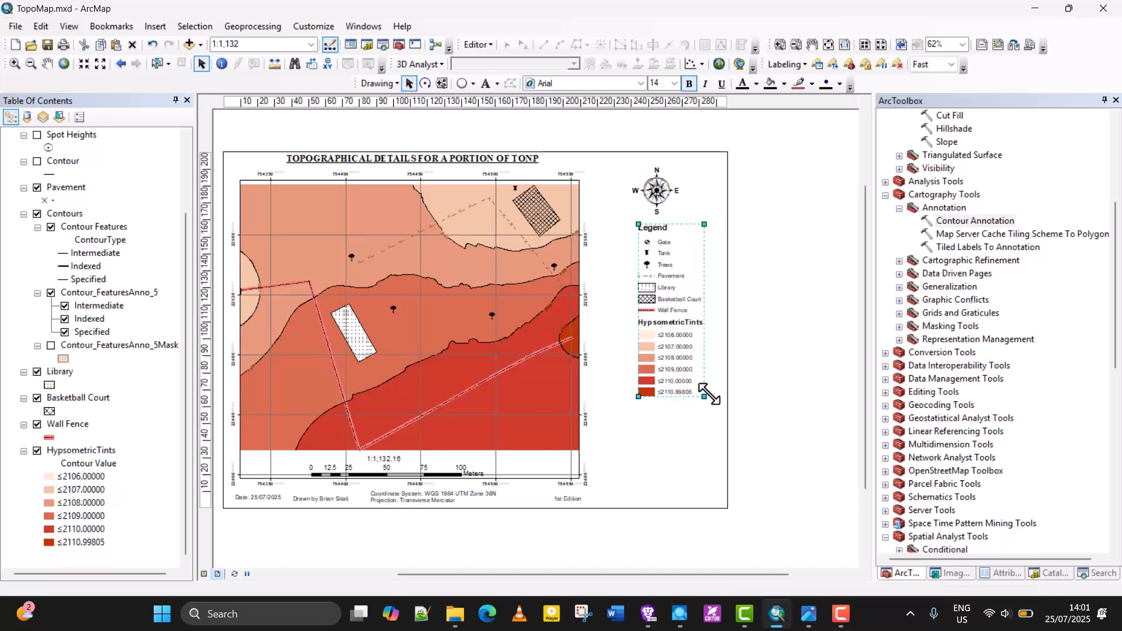
click(737, 394)
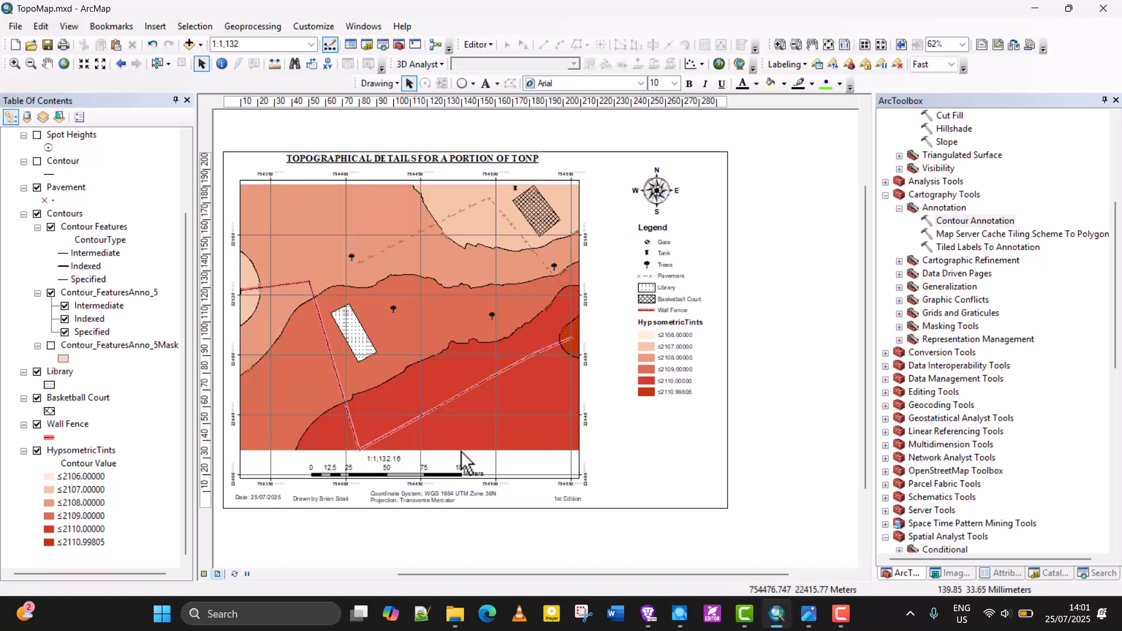
Step: Insert a new data frame and fit it into the space beneath the legend, within the page border
scroll(118, 272, up, 3)
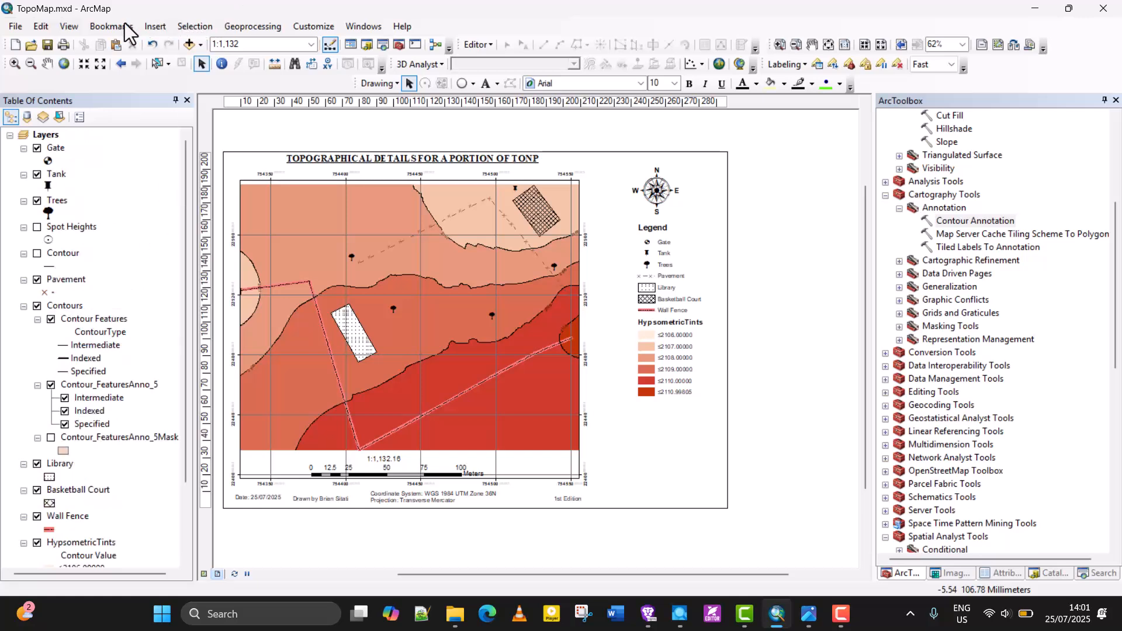
key(F9)
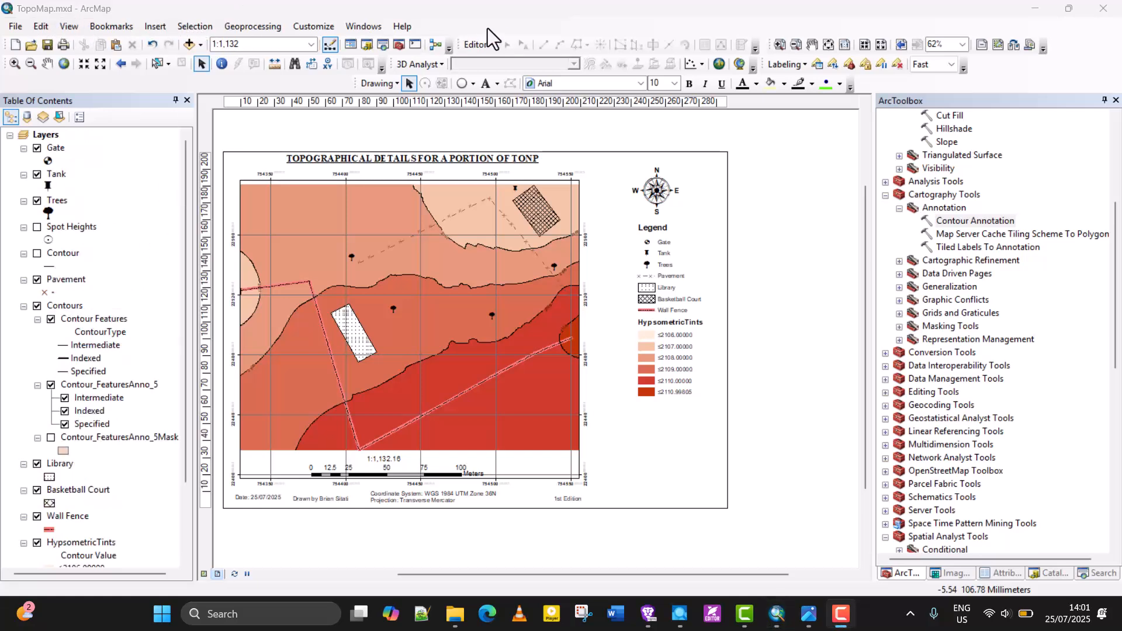
click(149, 27)
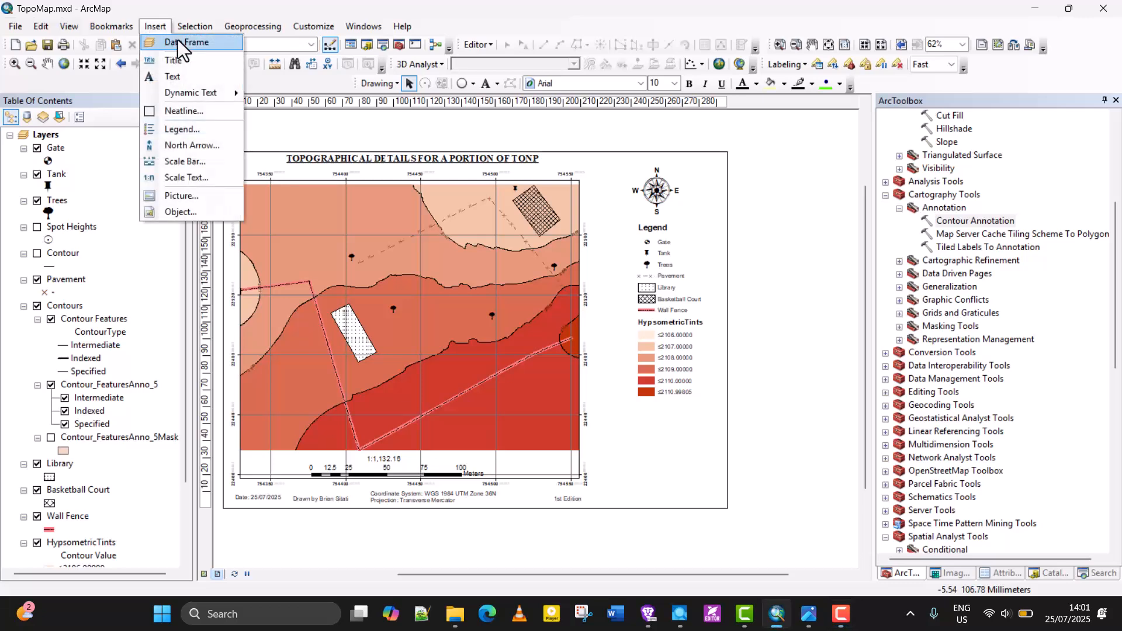
click(176, 39)
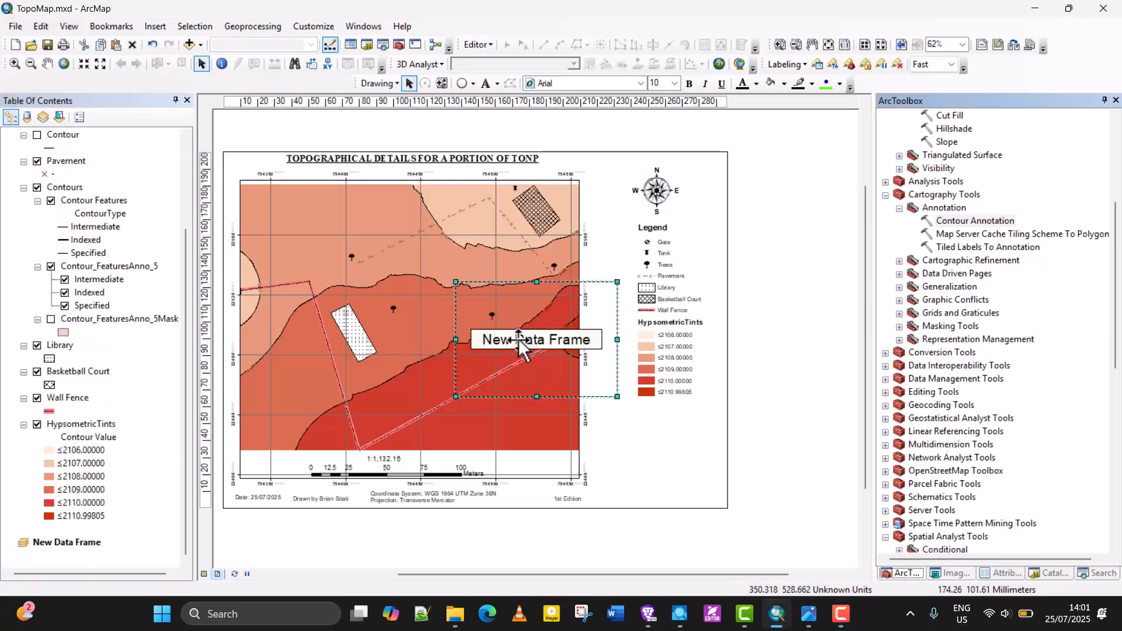
drag(535, 338, 676, 460)
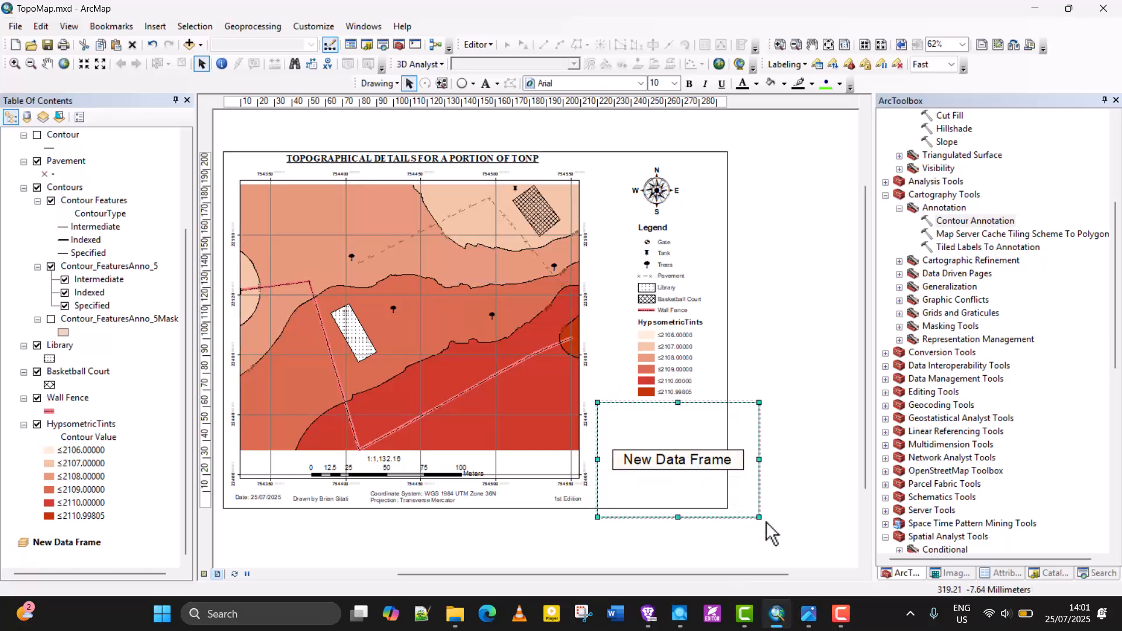
drag(759, 518, 724, 504)
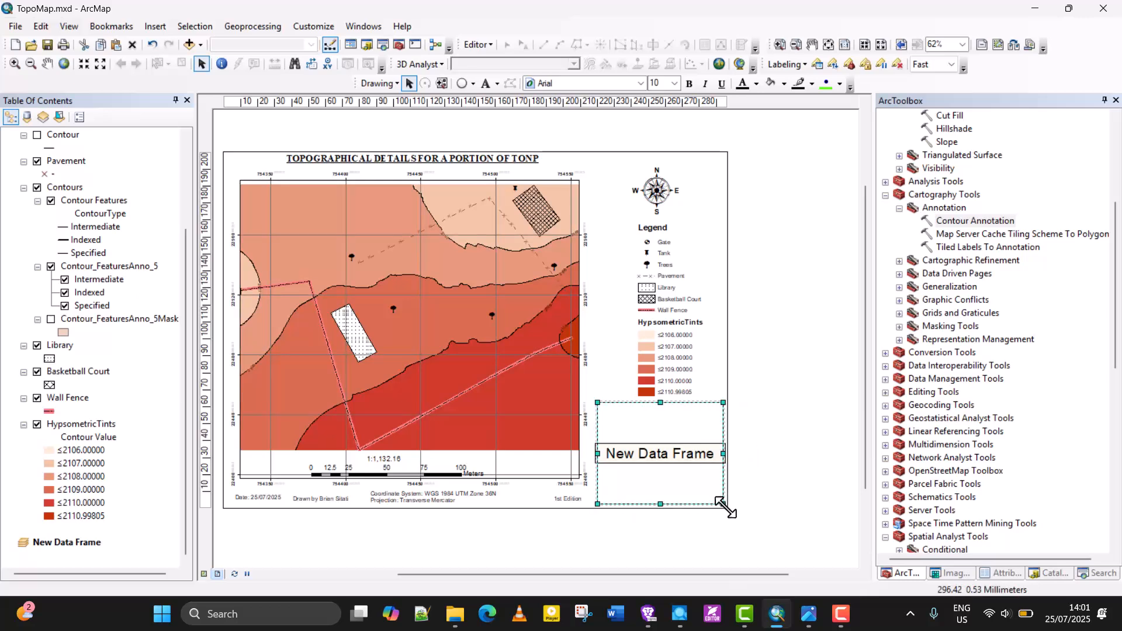
Step: Rename the new data frame as Inset Map
click(65, 542)
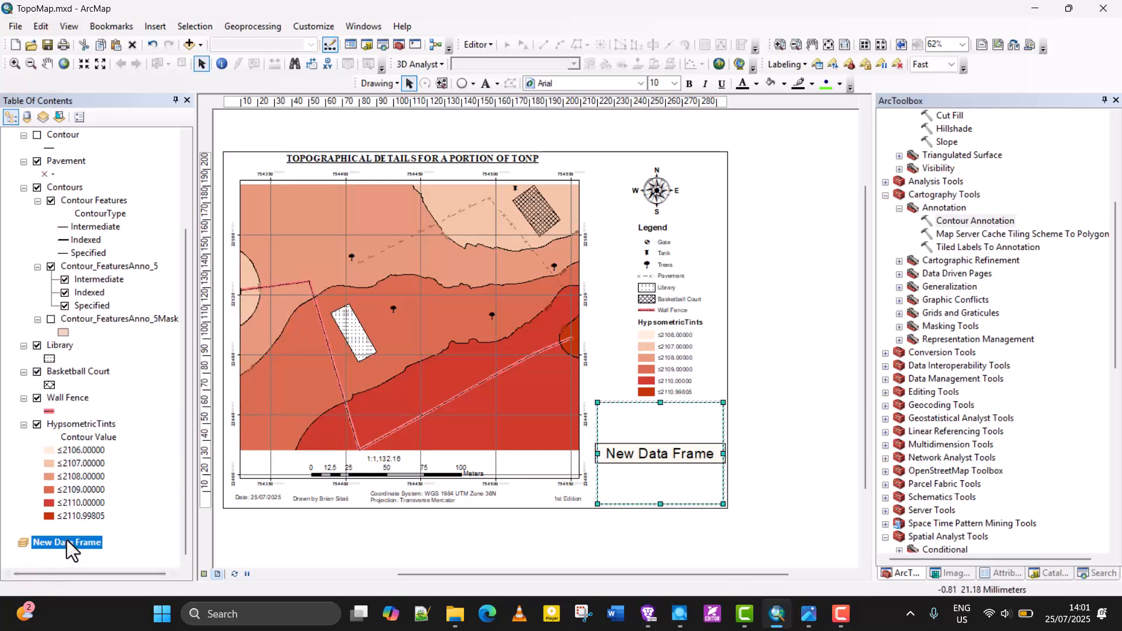
right_click(69, 543)
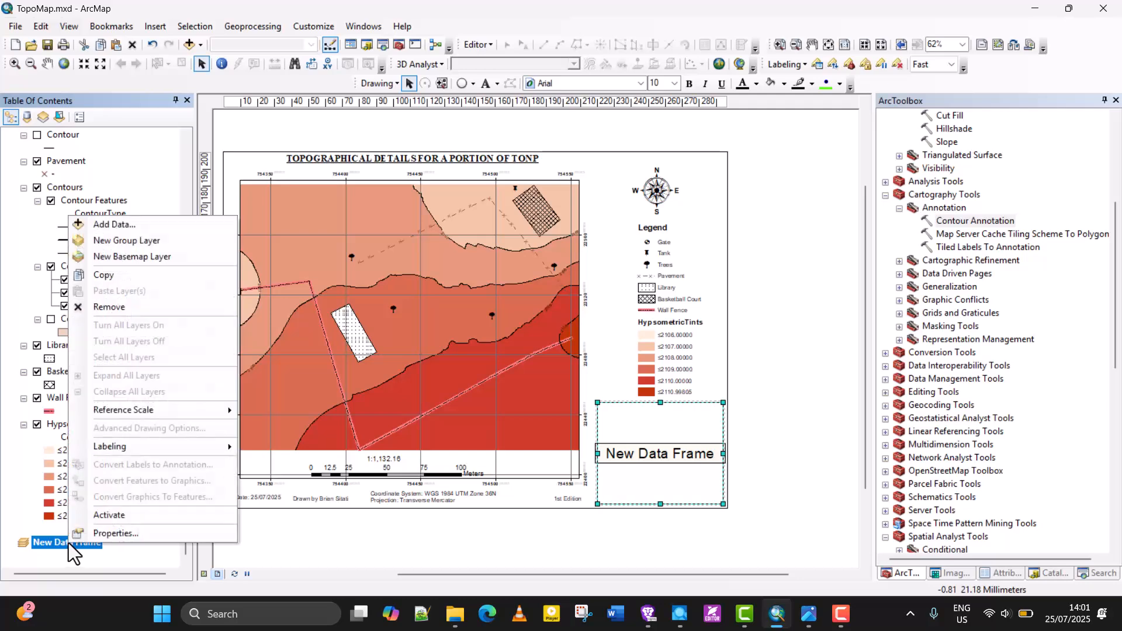
click(99, 531)
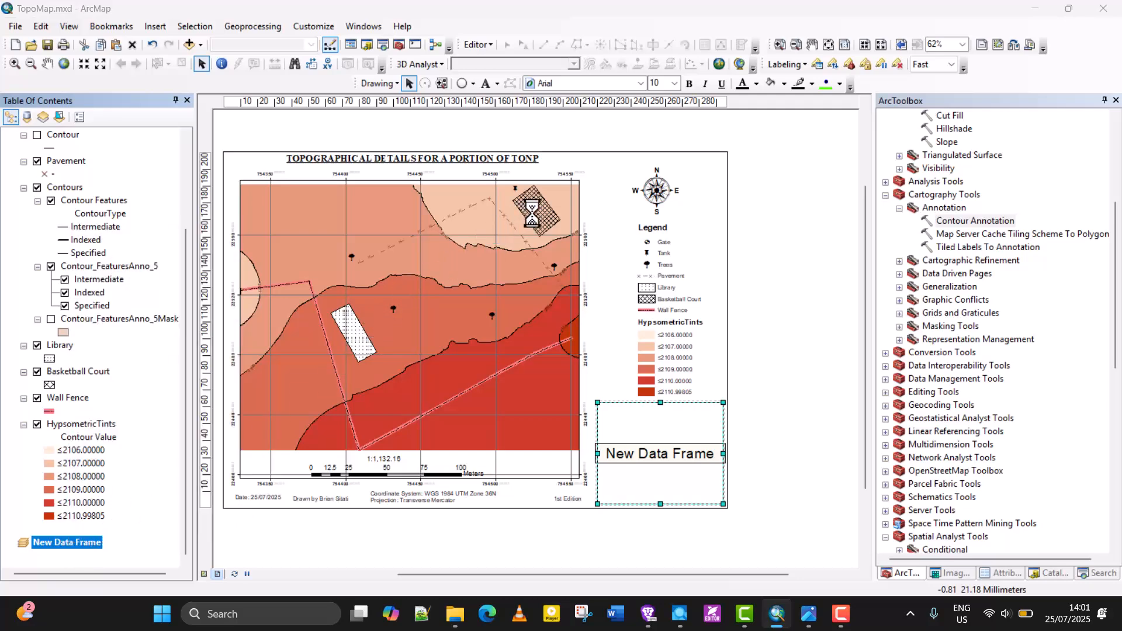
click(409, 91)
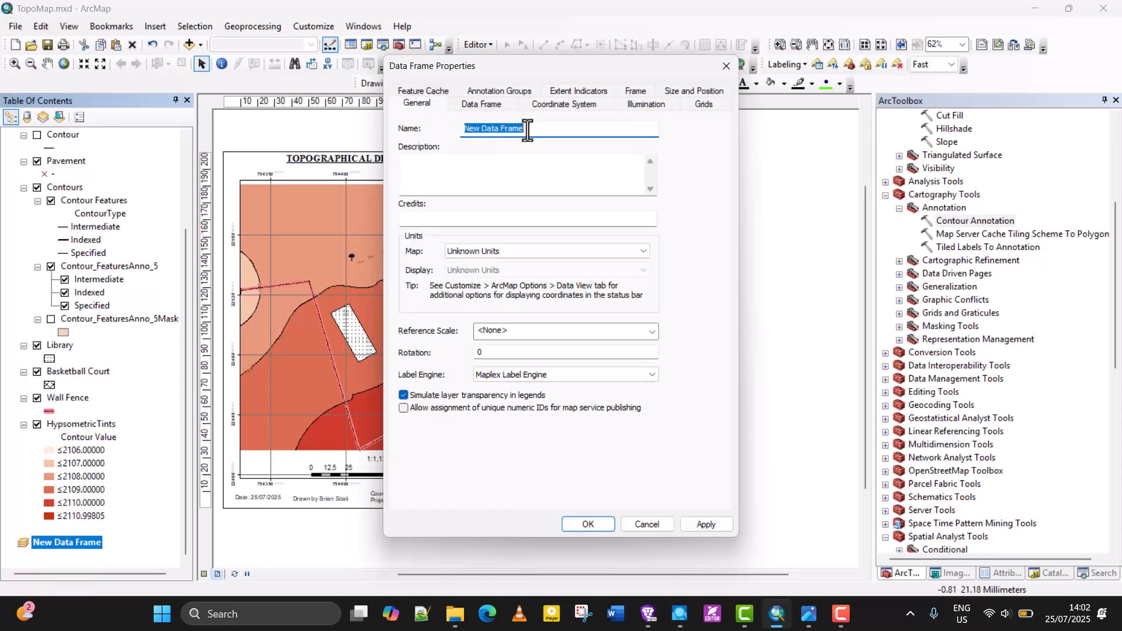
text(Inset Map)
click(706, 525)
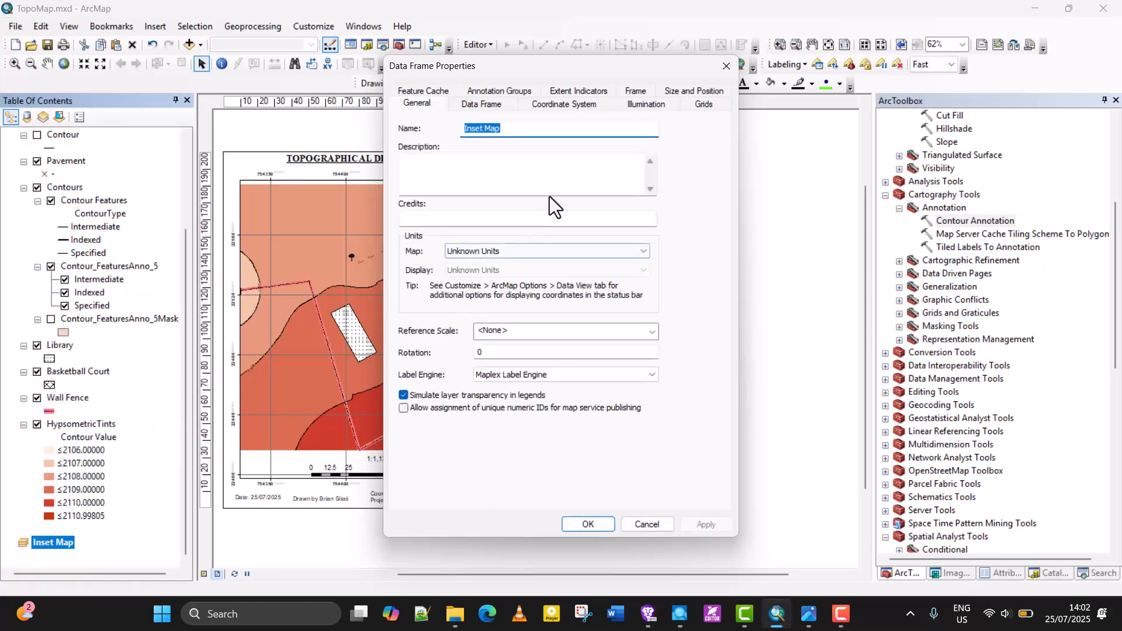
Step: Set the Inset Map data frame's projected coordinate system to WGS 1984 UTM Zone 36N
click(564, 104)
click(416, 183)
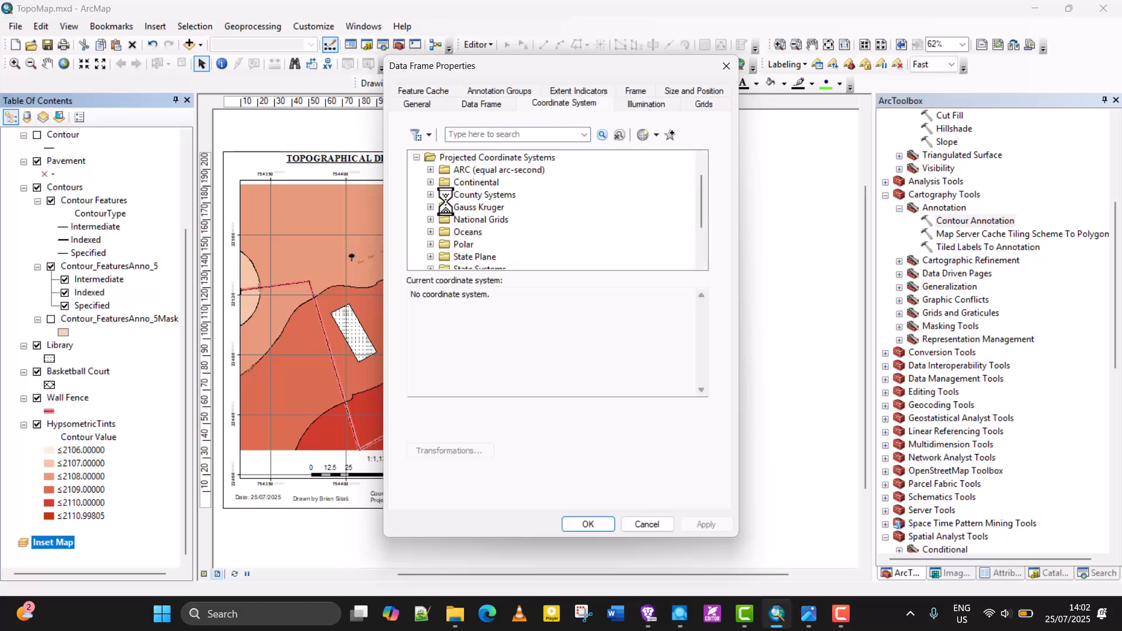
scroll(447, 205, down, 2)
click(431, 232)
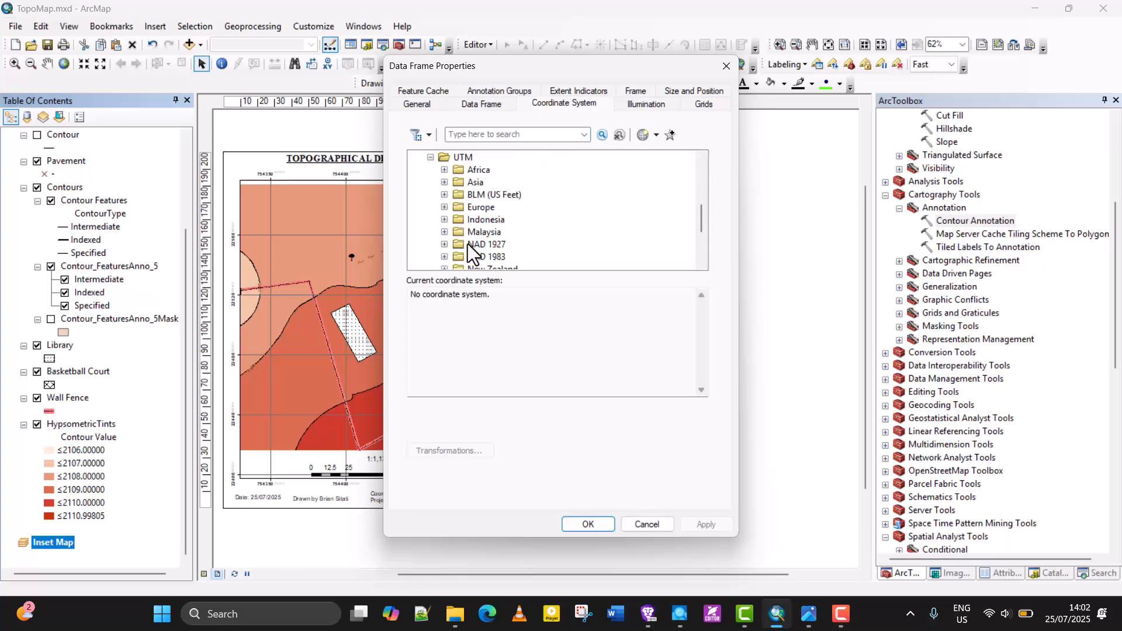
scroll(462, 242, down, 3)
click(446, 232)
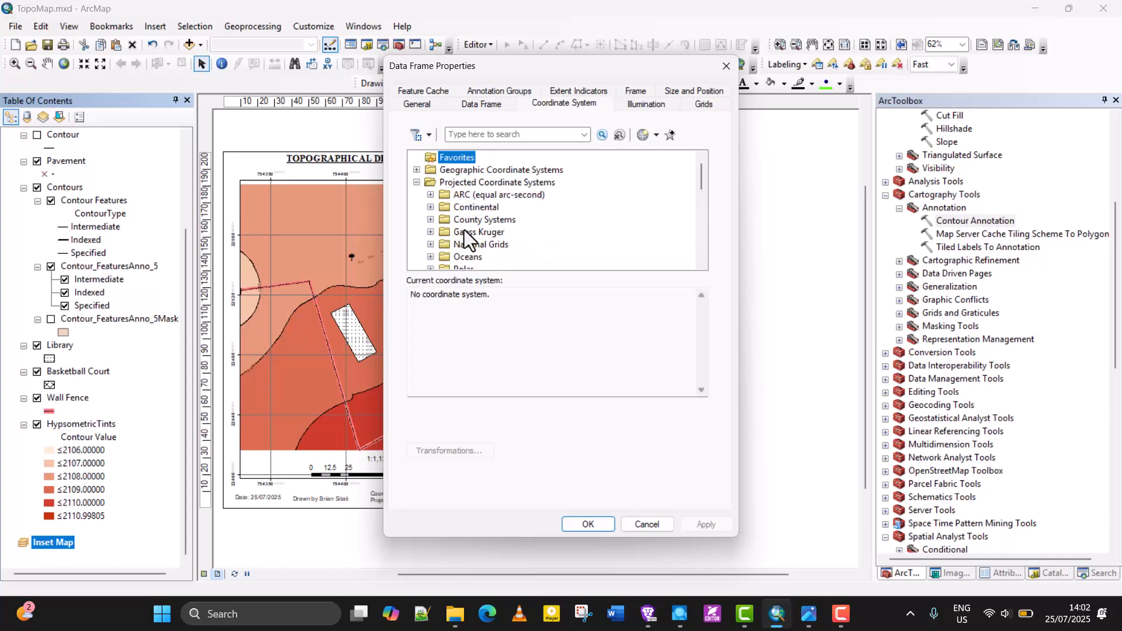
click(459, 221)
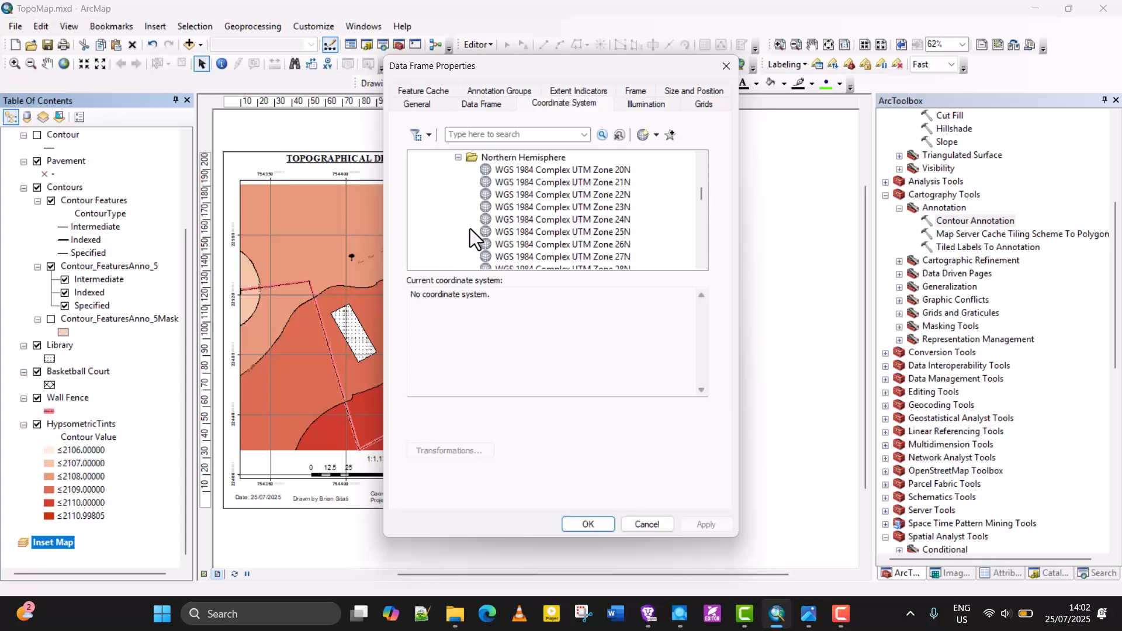
scroll(499, 230, down, 3)
scroll(544, 227, down, 3)
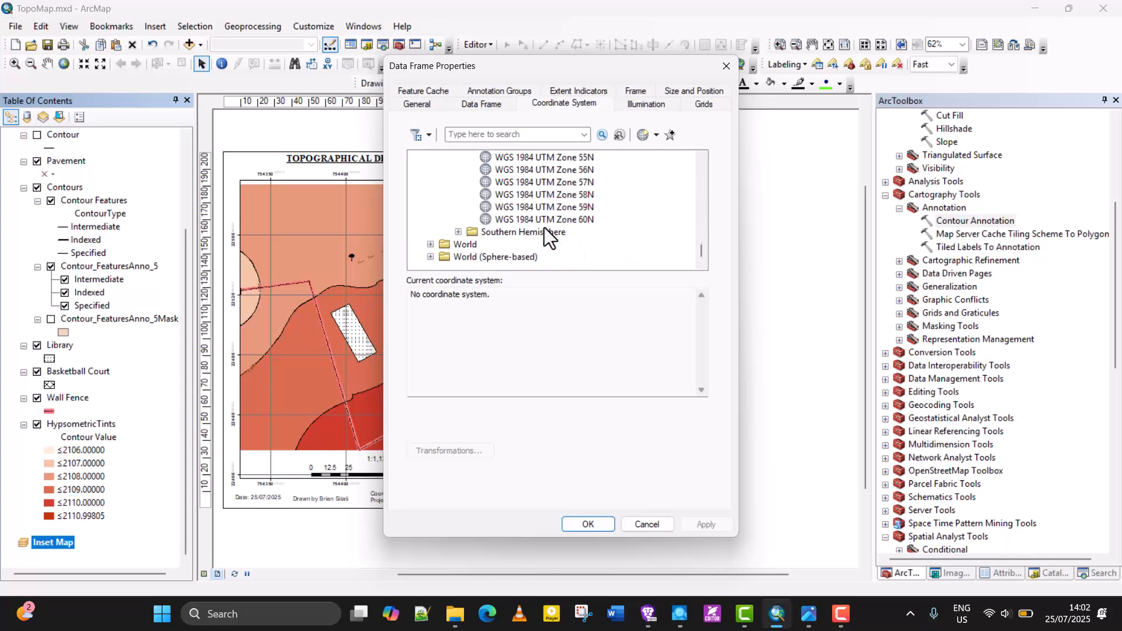
scroll(561, 218, up, 3)
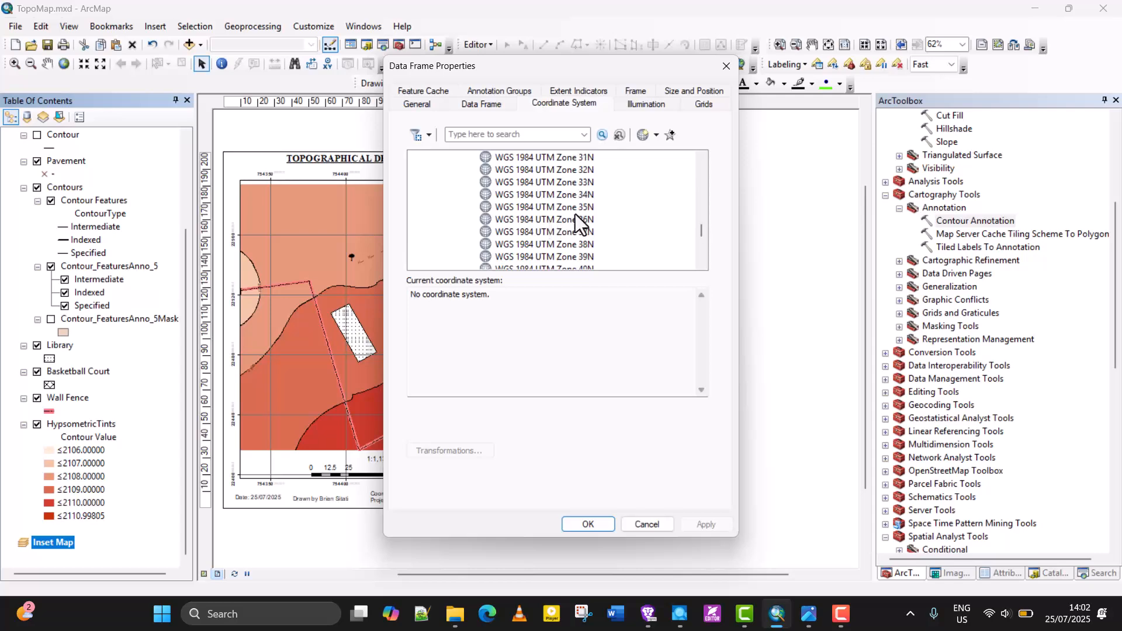
click(583, 219)
click(695, 524)
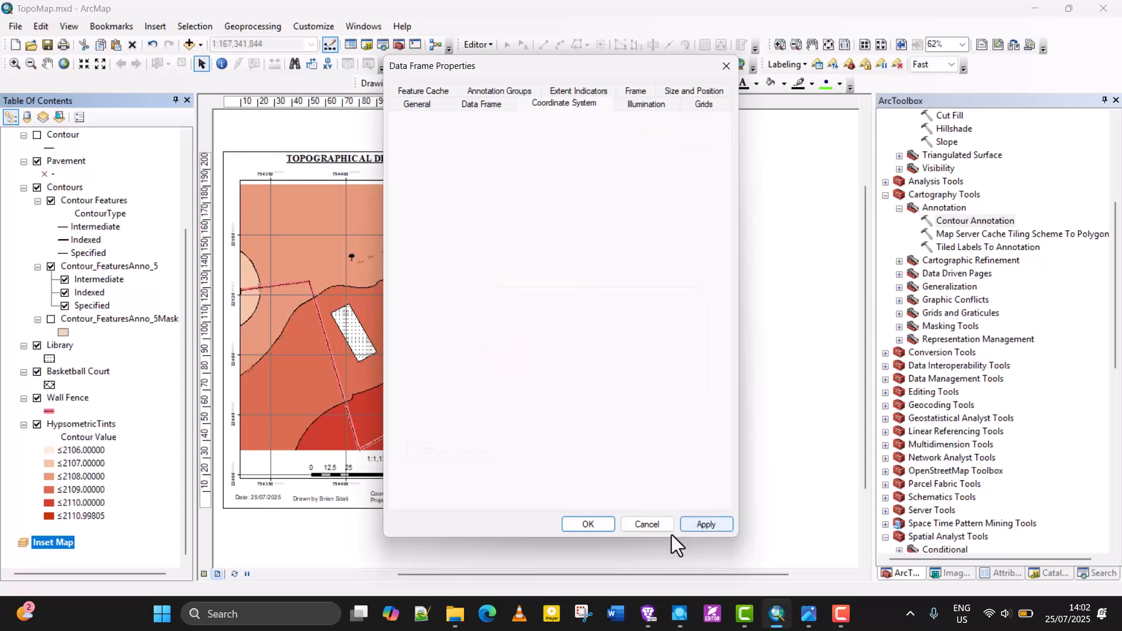
click(587, 525)
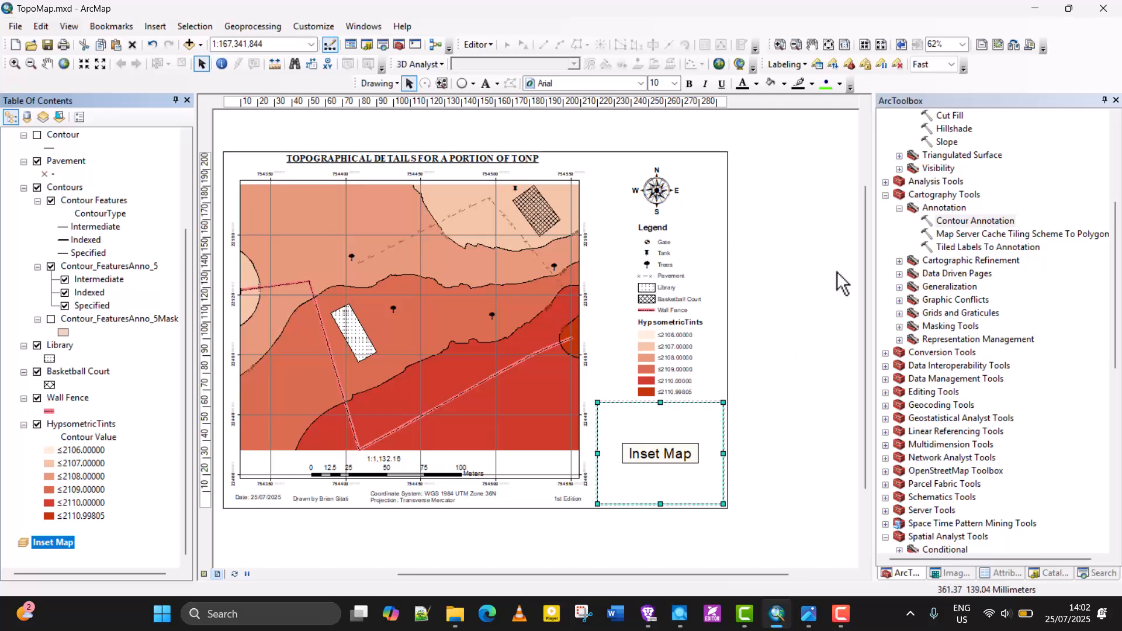
scroll(837, 271, up, 1)
scroll(837, 271, down, 1)
click(649, 614)
click(393, 43)
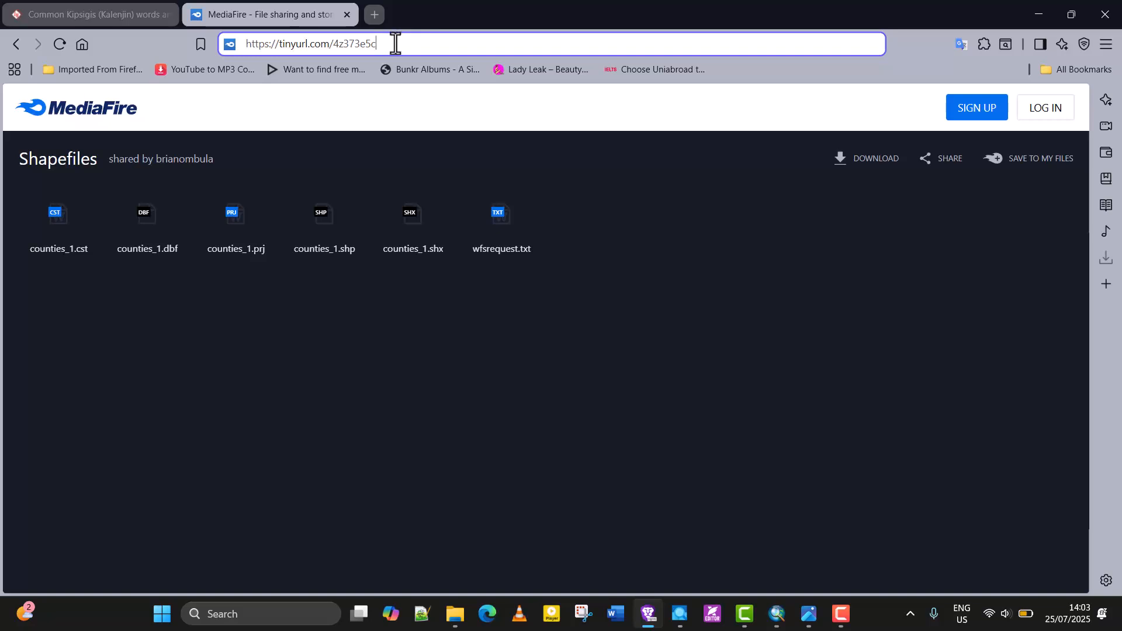
drag(394, 44, 244, 45)
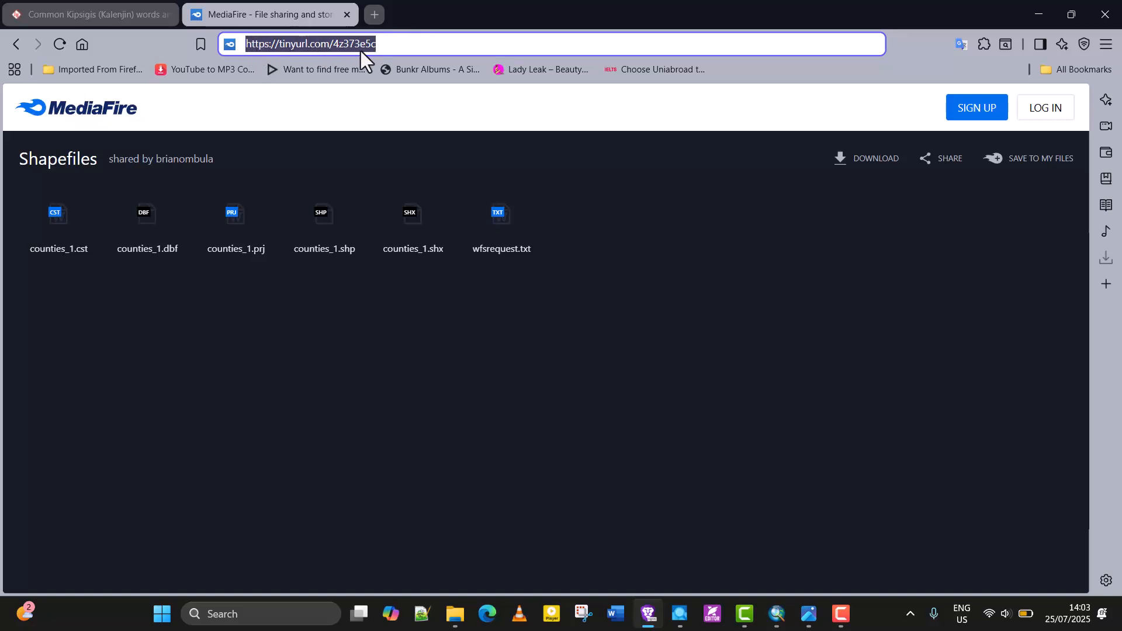
click(393, 43)
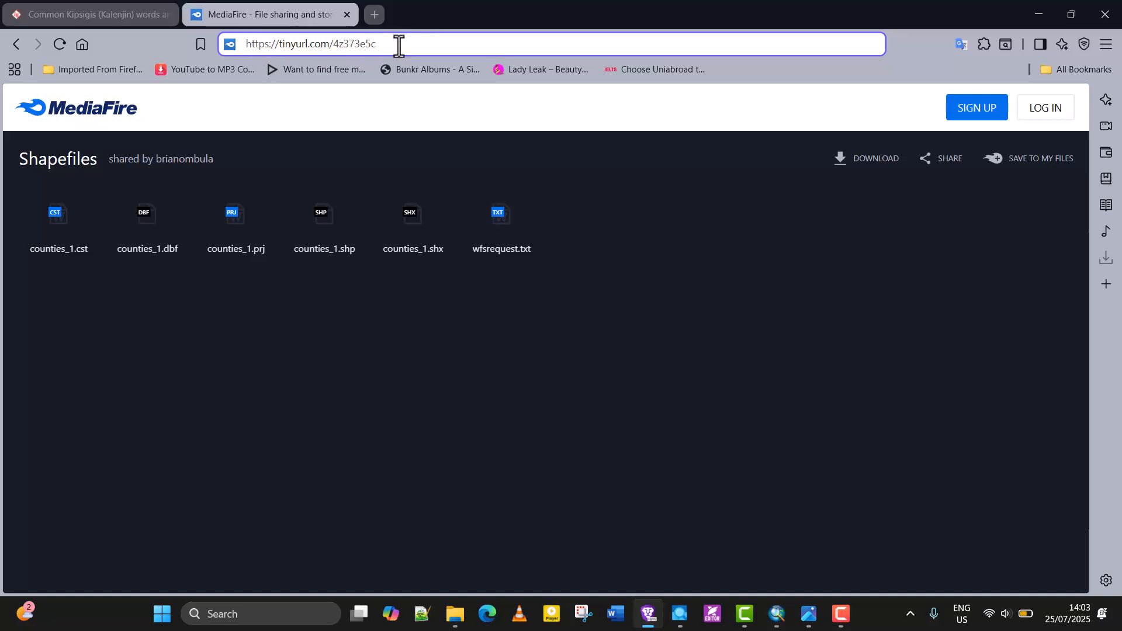
key(Return)
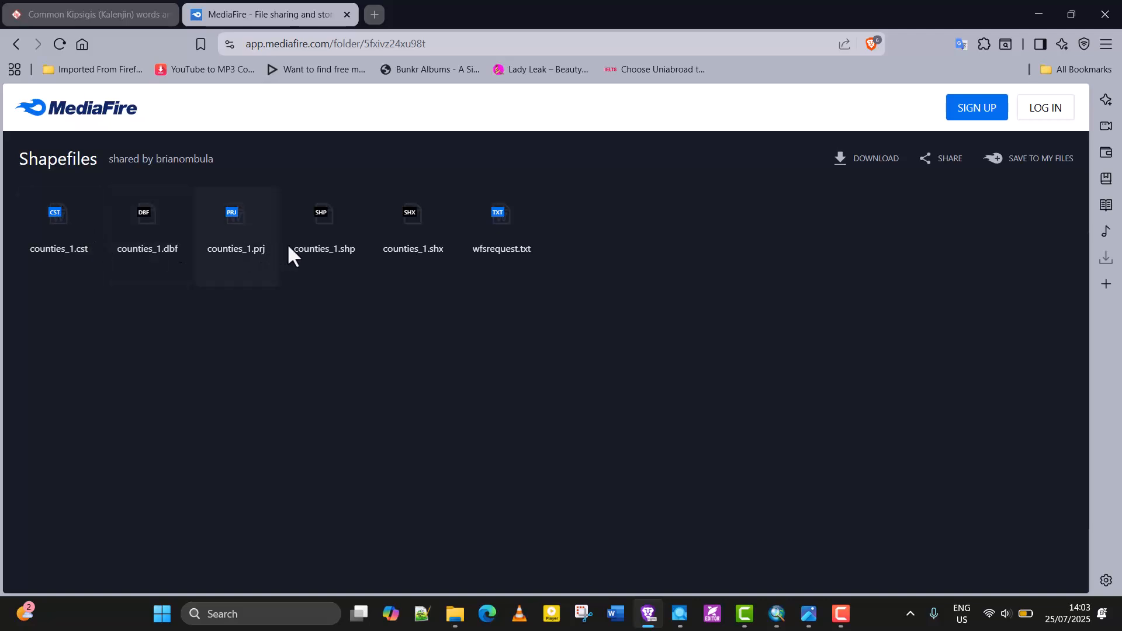
Step: Select the counties_1 files and wfsrequest.txt in the shared folder, and check their local copies in TopoMapping's Counties folder
click(329, 236)
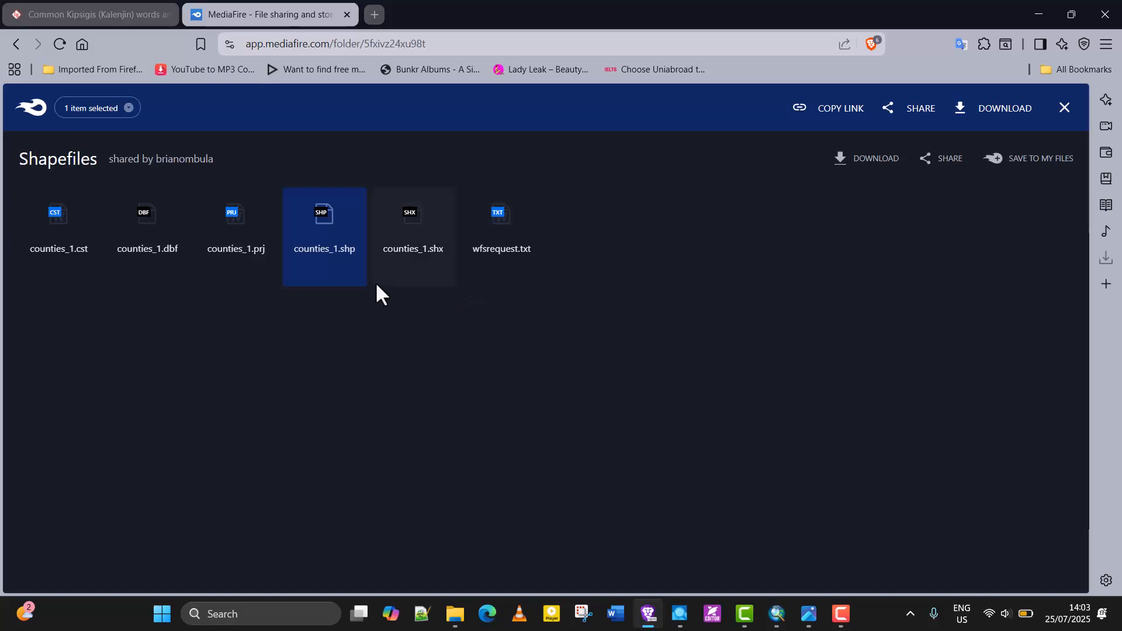
ctrl+click(236, 246)
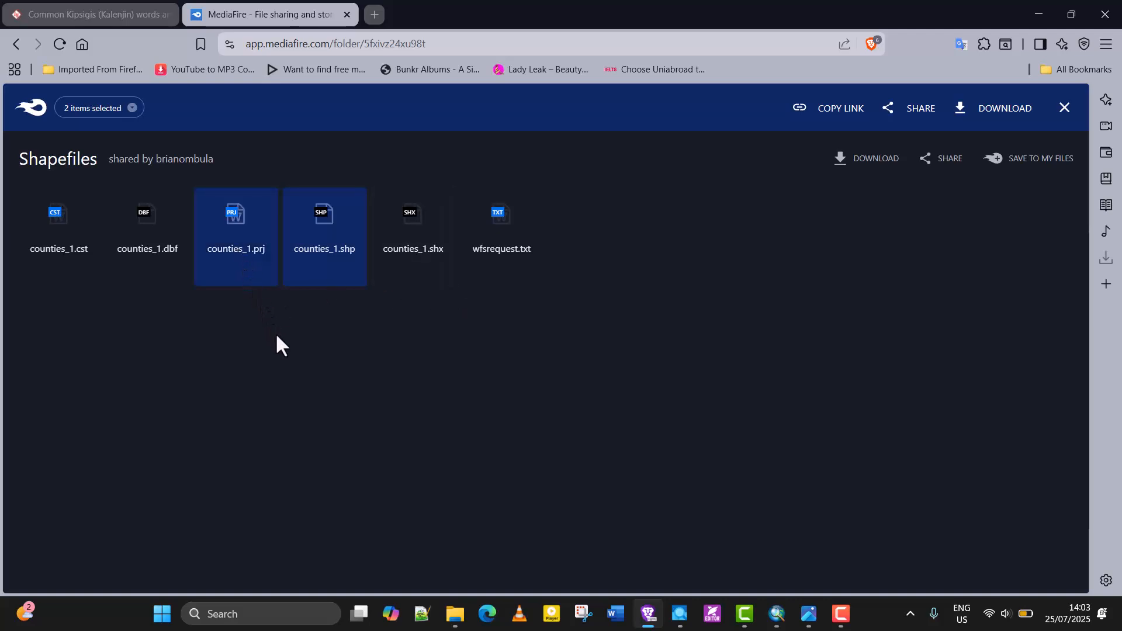
ctrl+click(163, 253)
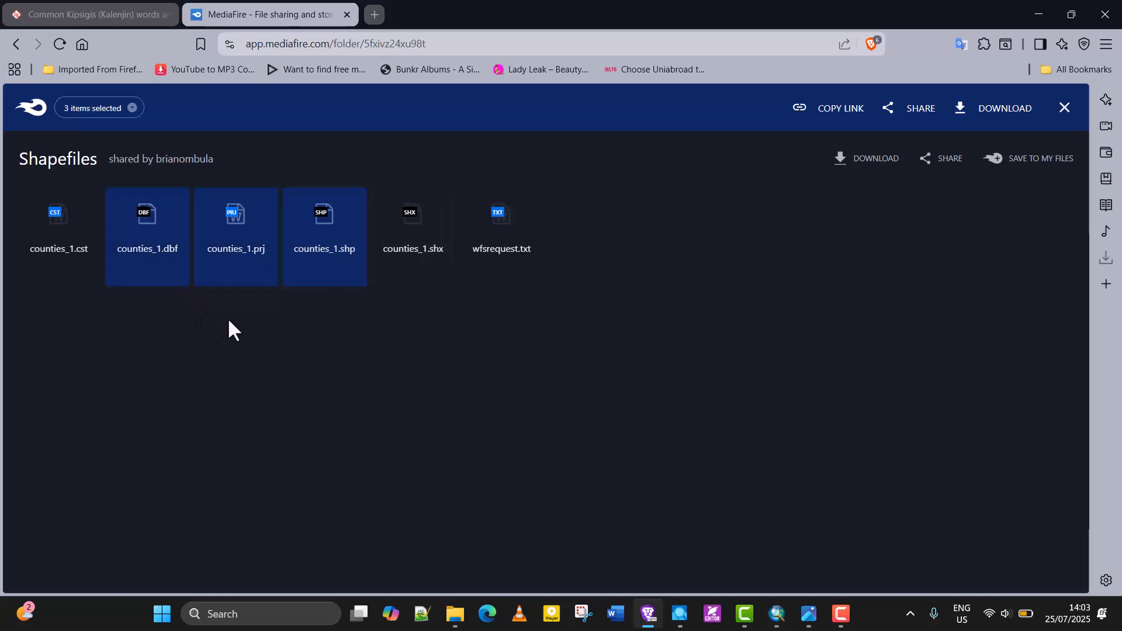
ctrl+click(420, 257)
ctrl+click(67, 244)
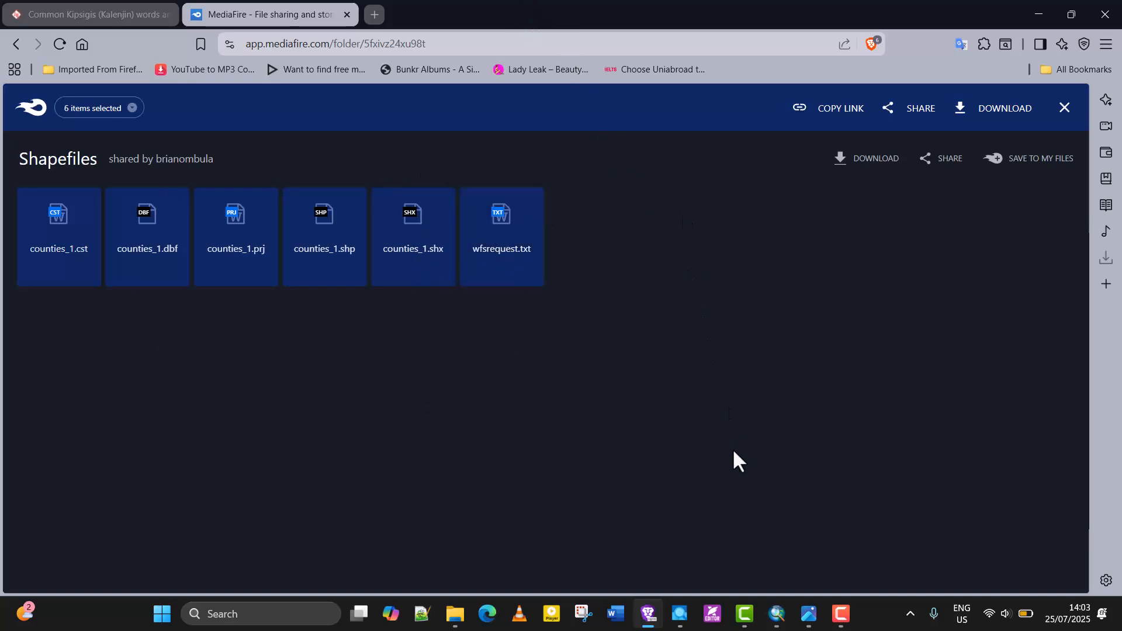
click(455, 614)
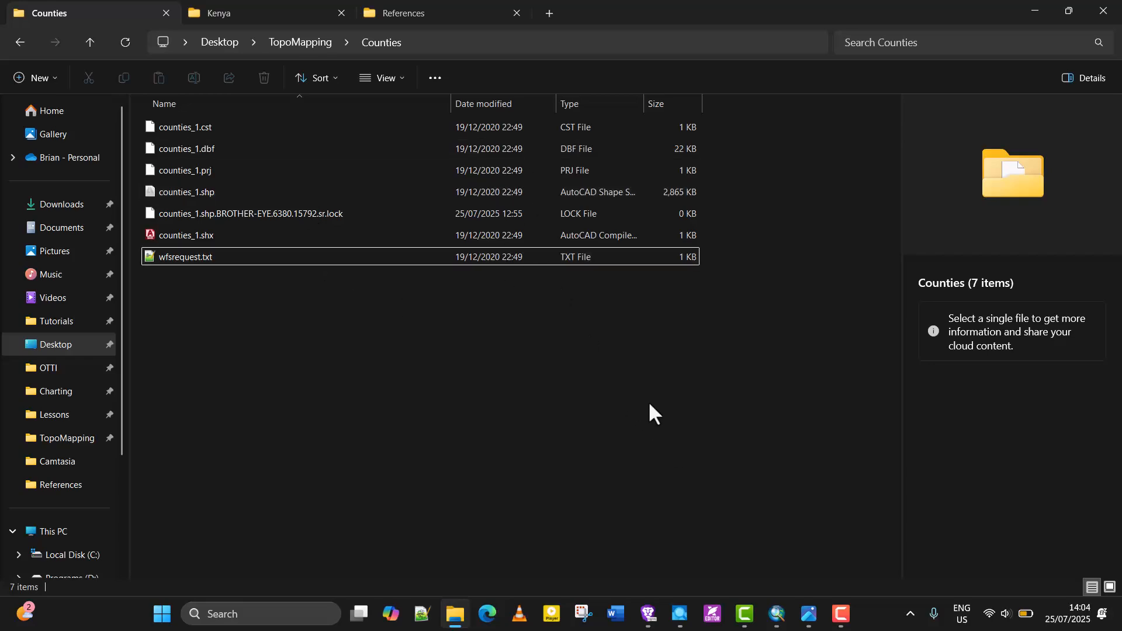
Step: Switch to ArcMap and add counties_1.shp from the Counties folder to the Inset Map data frame
click(779, 622)
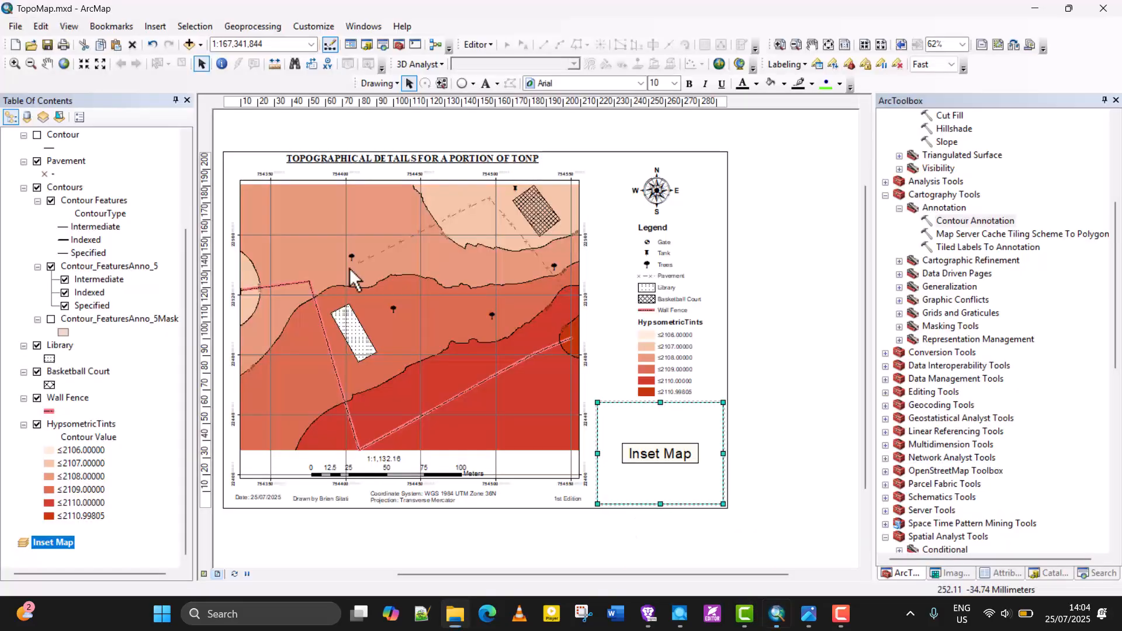
right_click(43, 542)
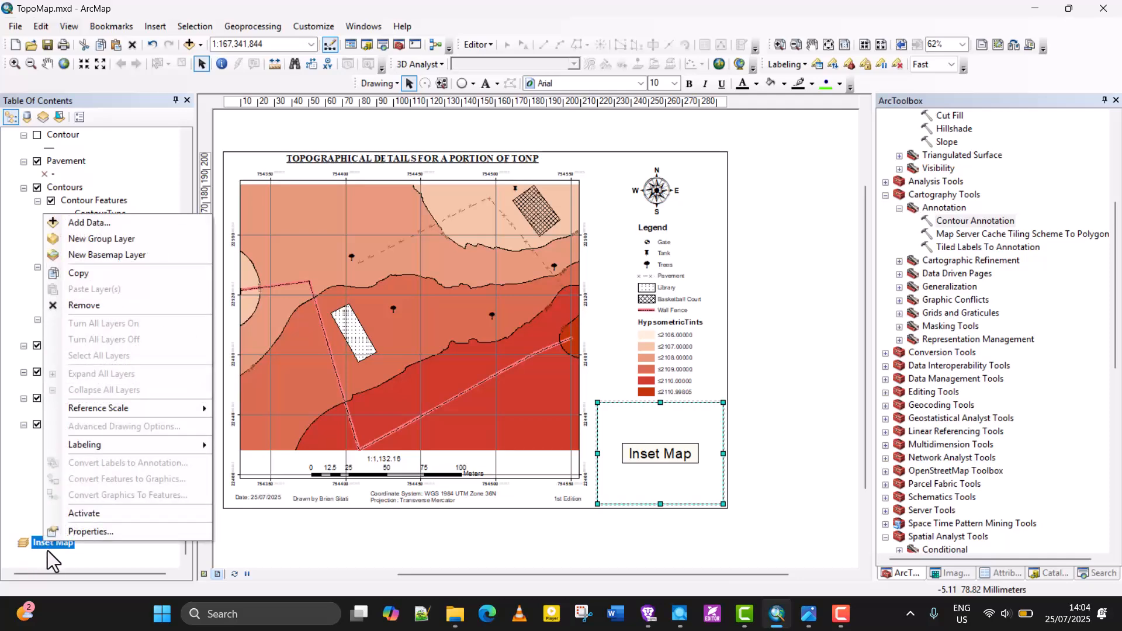
click(111, 224)
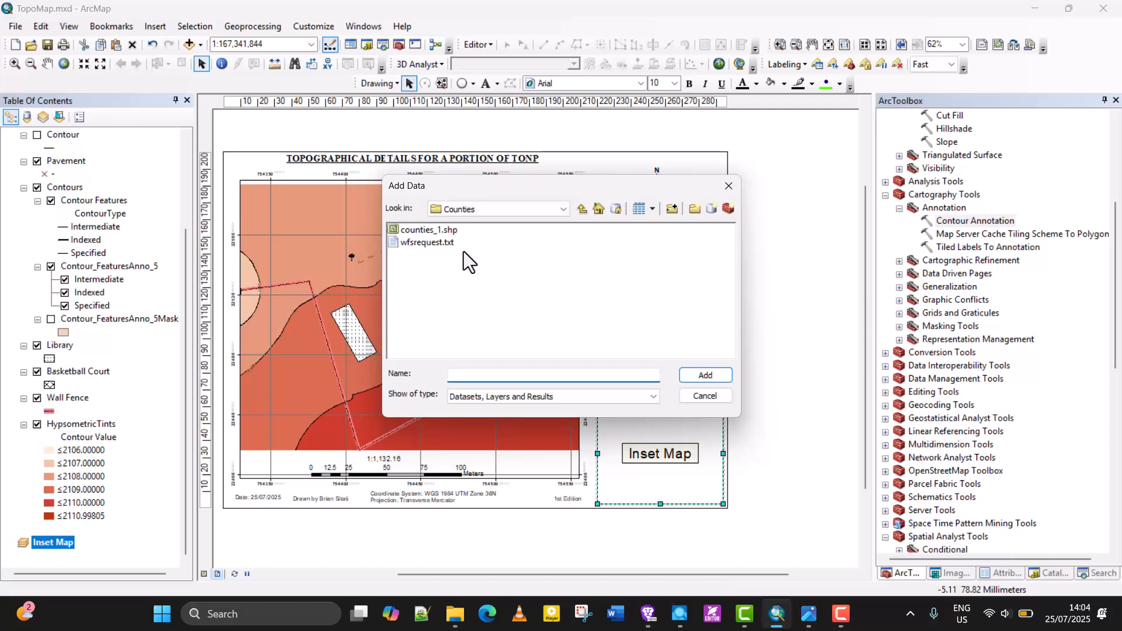
click(447, 230)
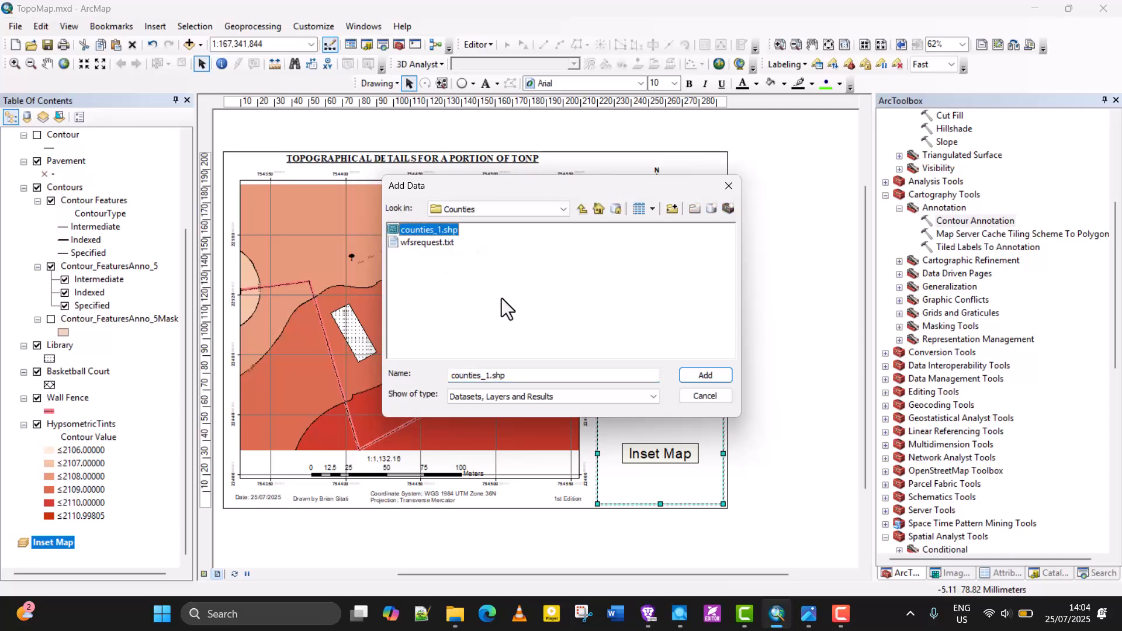
click(706, 374)
click(710, 371)
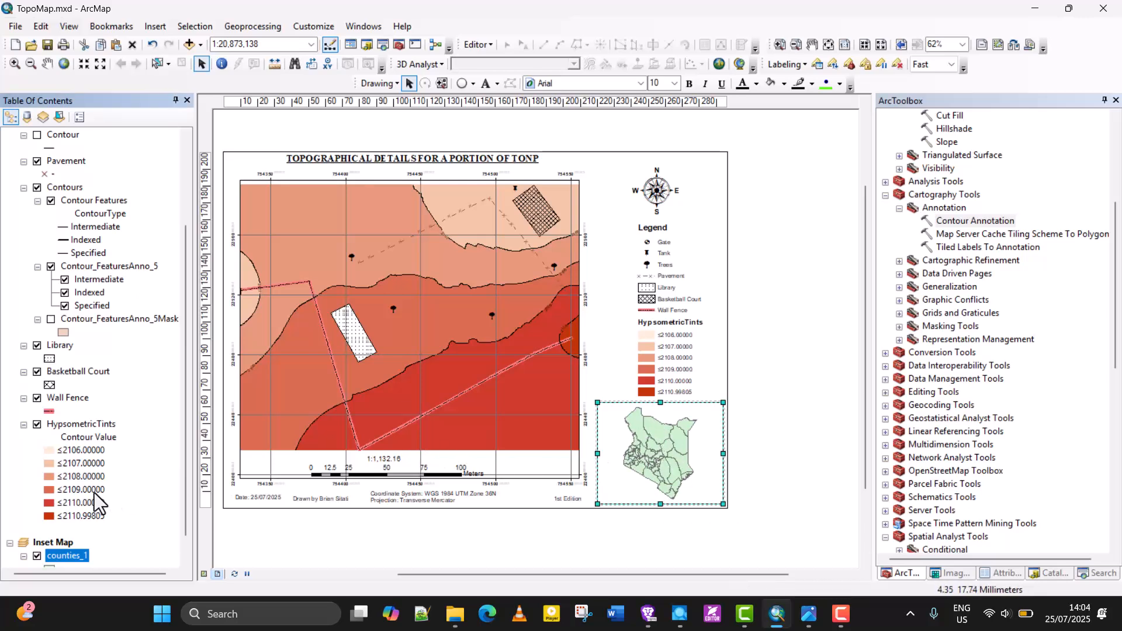
Step: Add an extent indicator for the Layers data frame to the Inset Map data frame, using the simple extent
scroll(72, 517, down, 1)
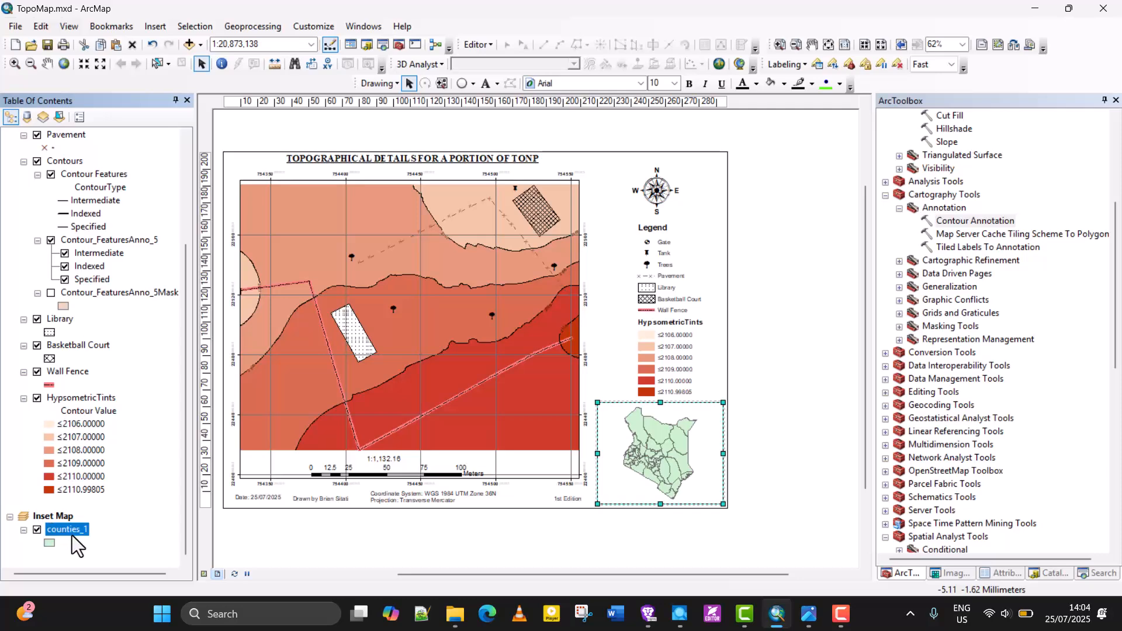
click(48, 518)
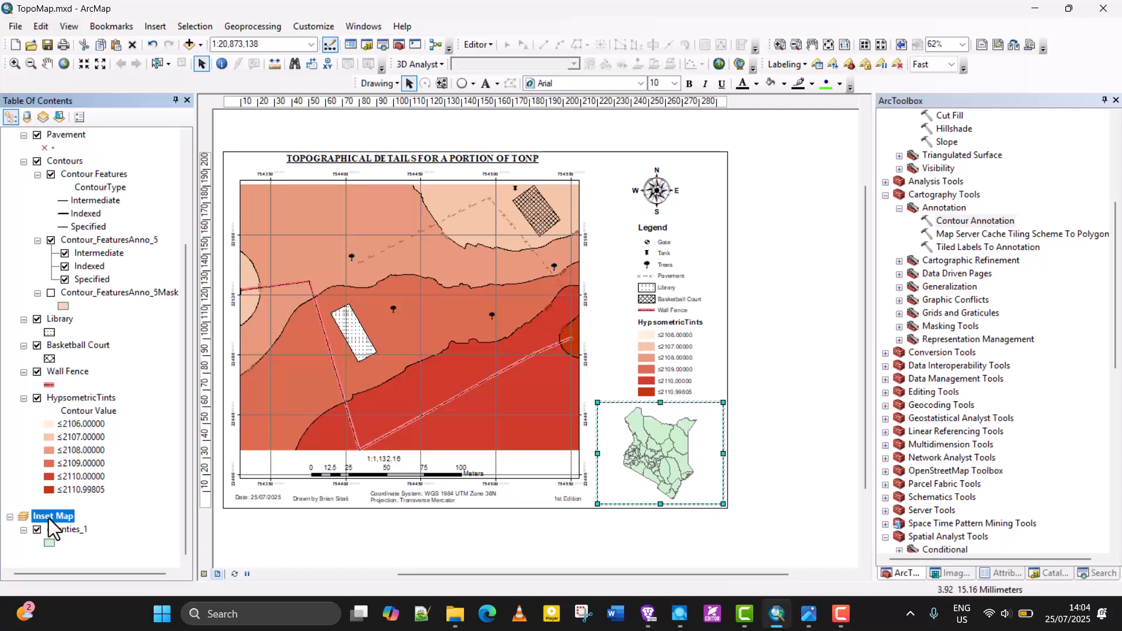
right_click(47, 518)
click(78, 509)
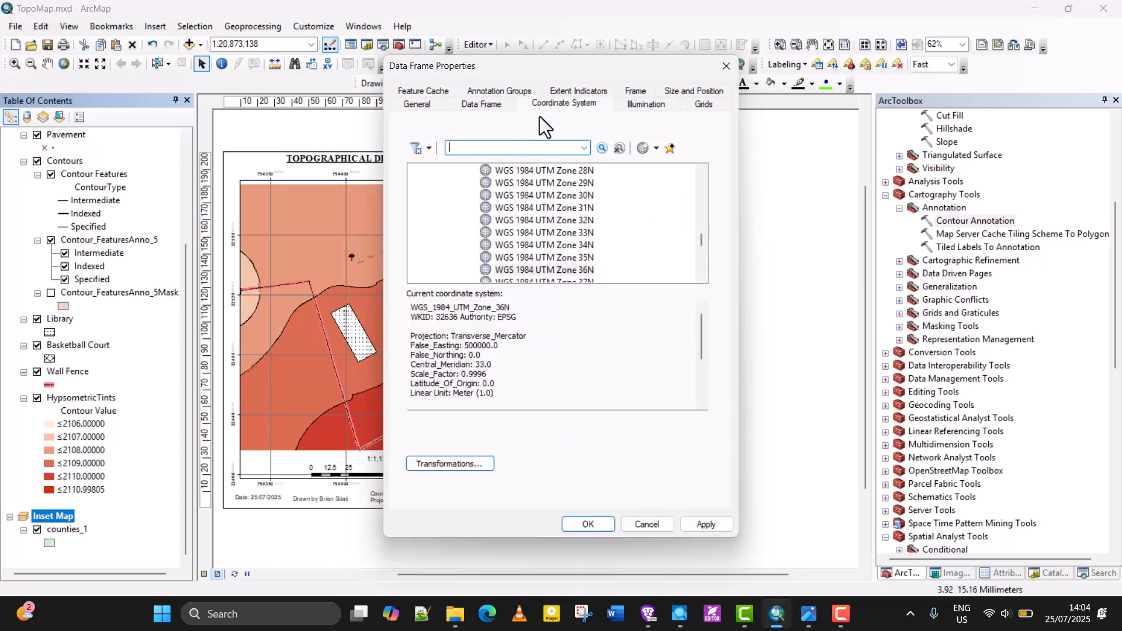
click(594, 91)
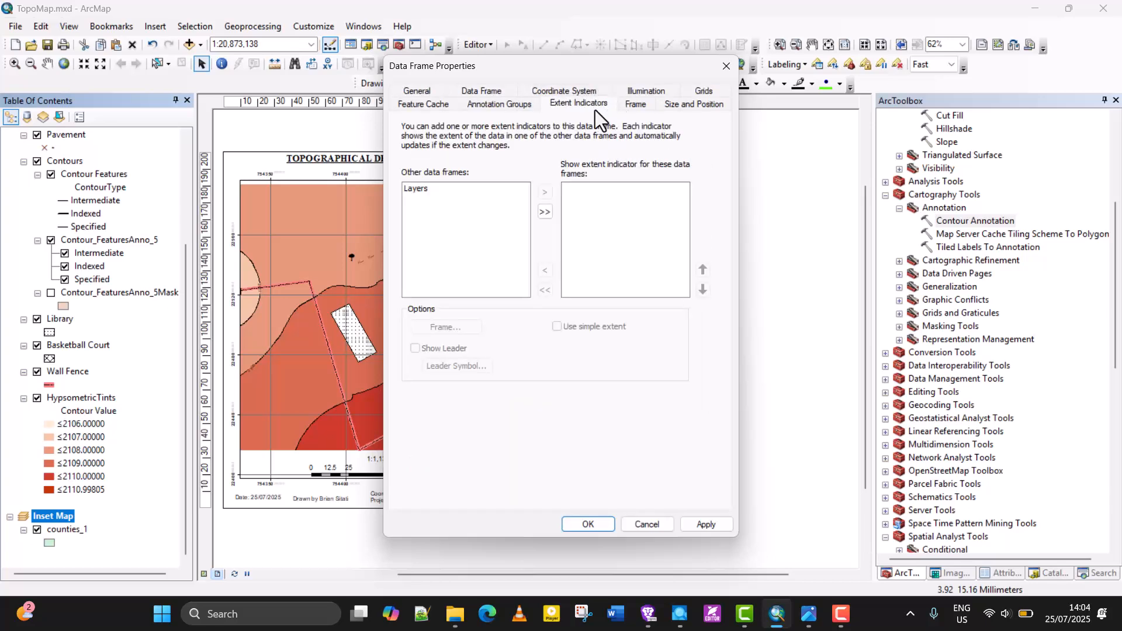
click(417, 189)
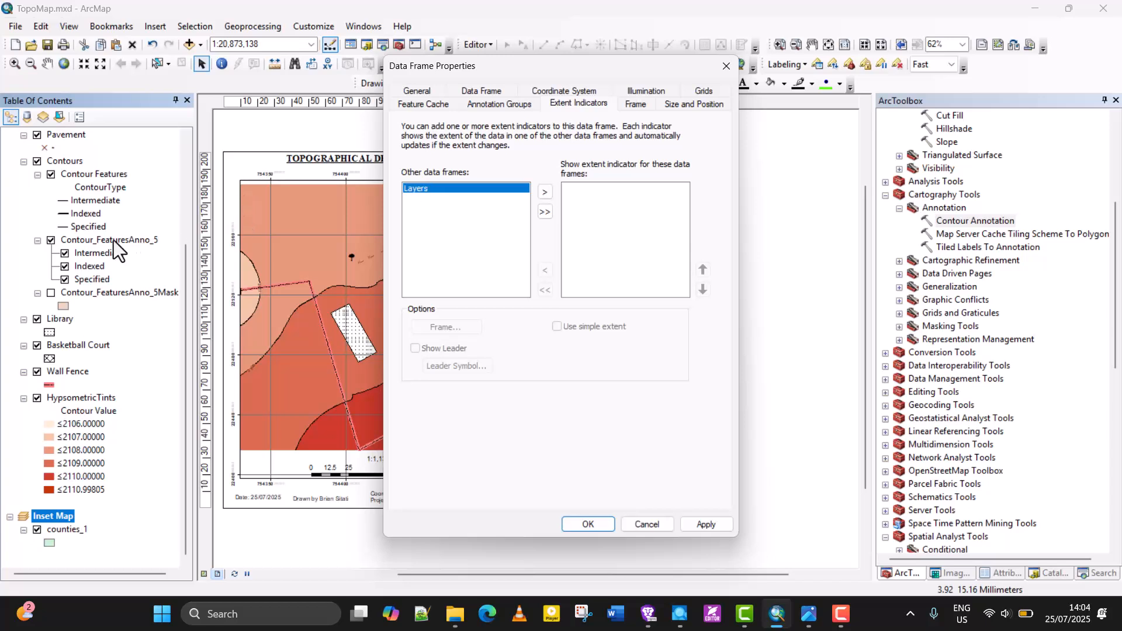
click(545, 192)
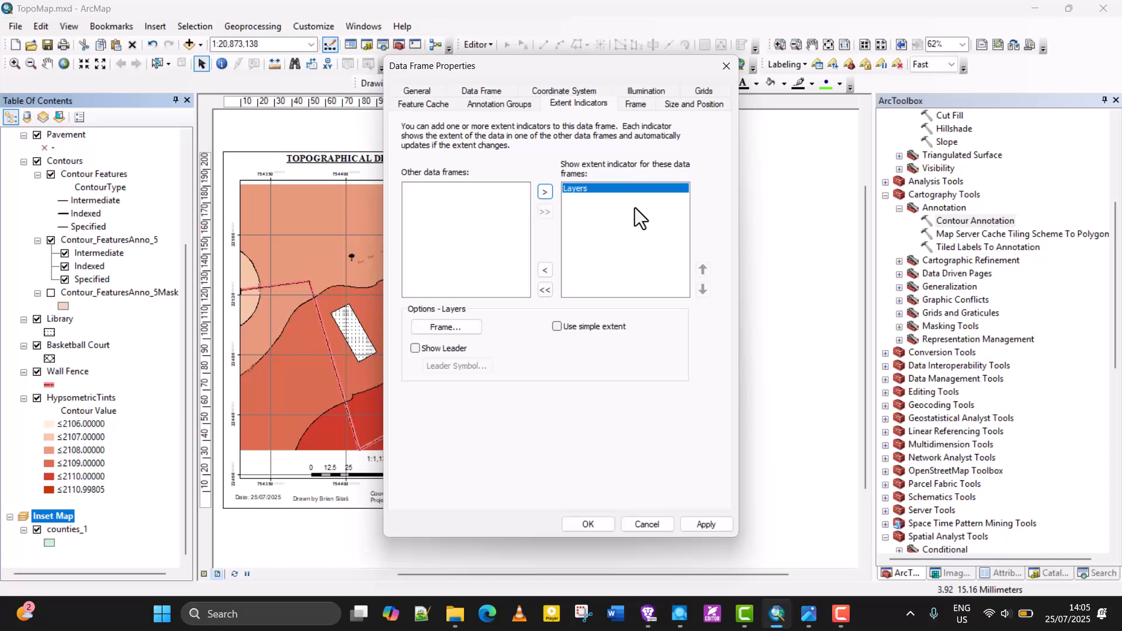
click(557, 327)
drag(444, 65, 755, 52)
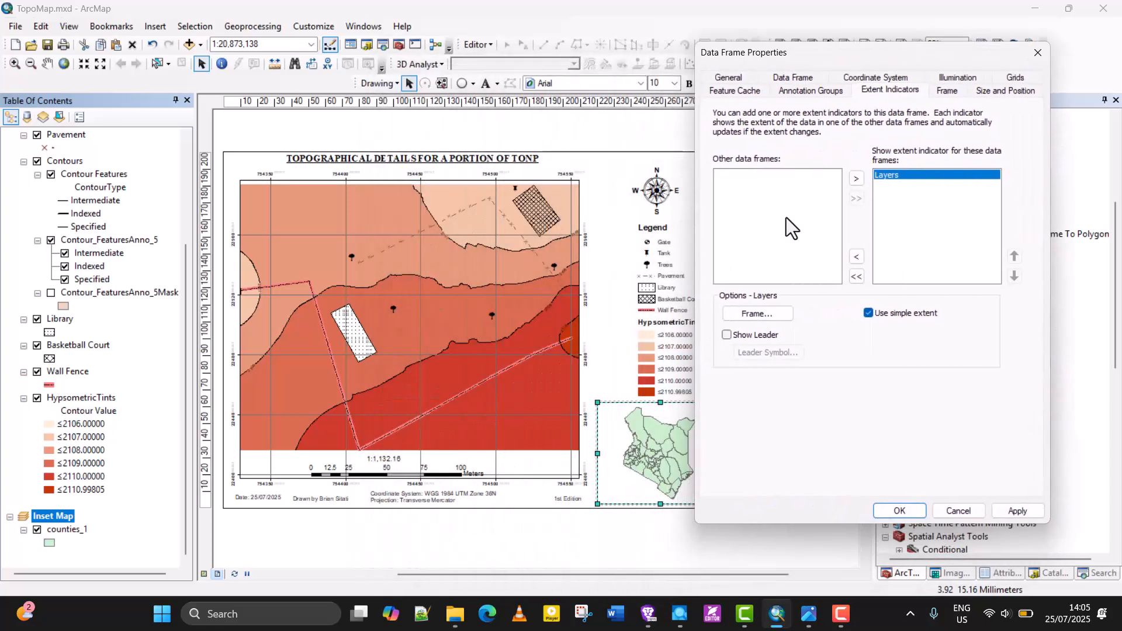
Step: Review the border style and color options for the extent indicator's frame, keep the red border and apply the indicator
click(780, 315)
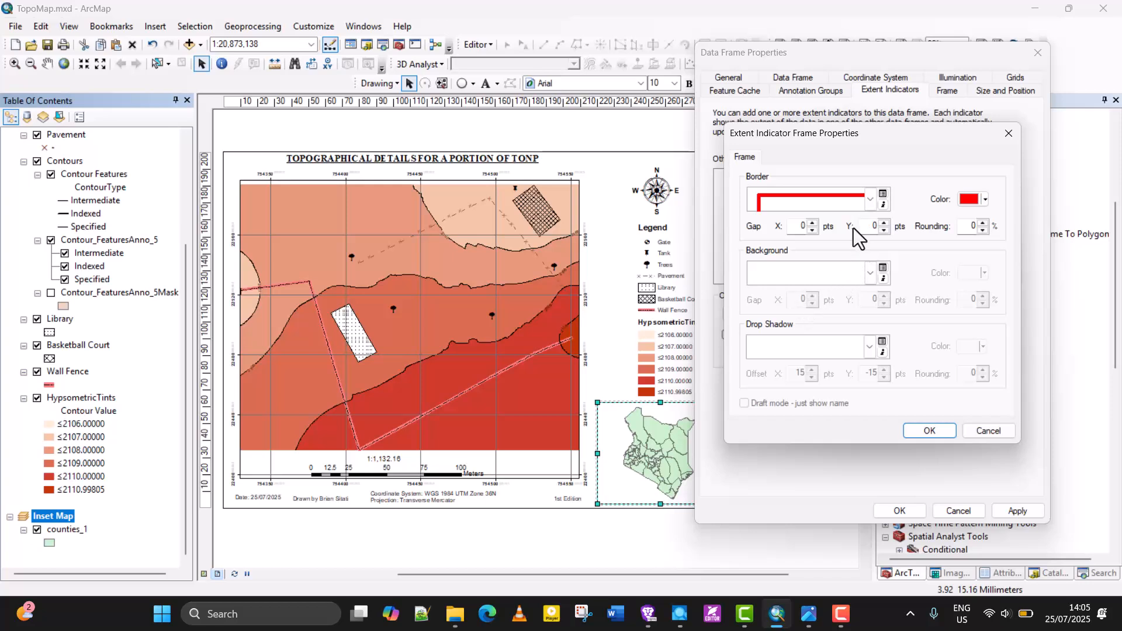
click(872, 198)
click(872, 197)
click(984, 201)
click(979, 202)
click(925, 435)
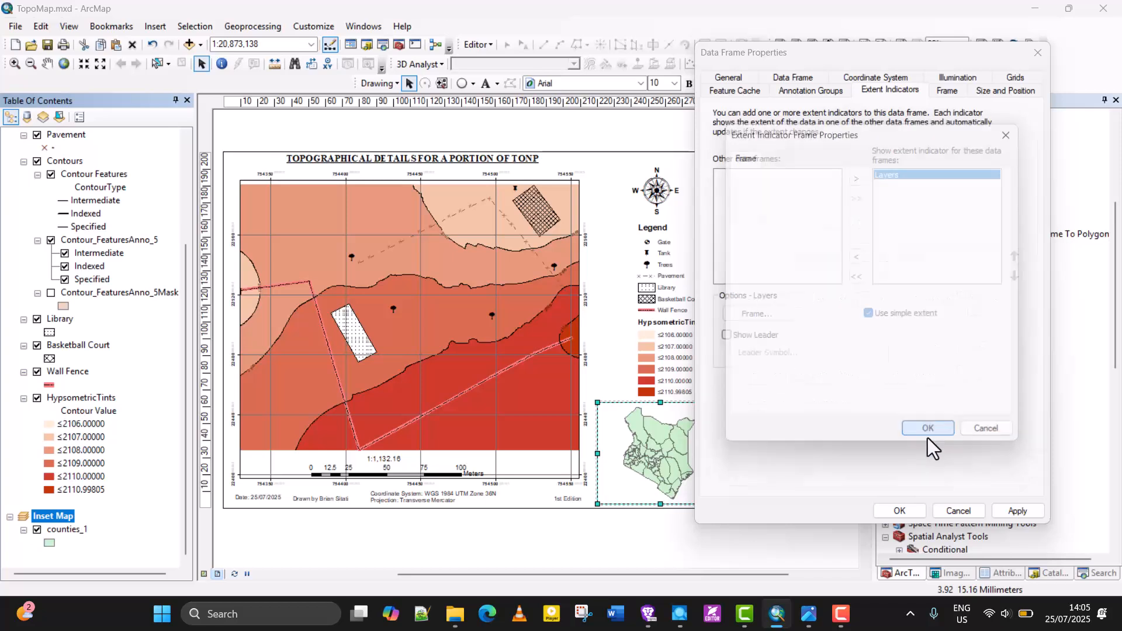
click(1015, 511)
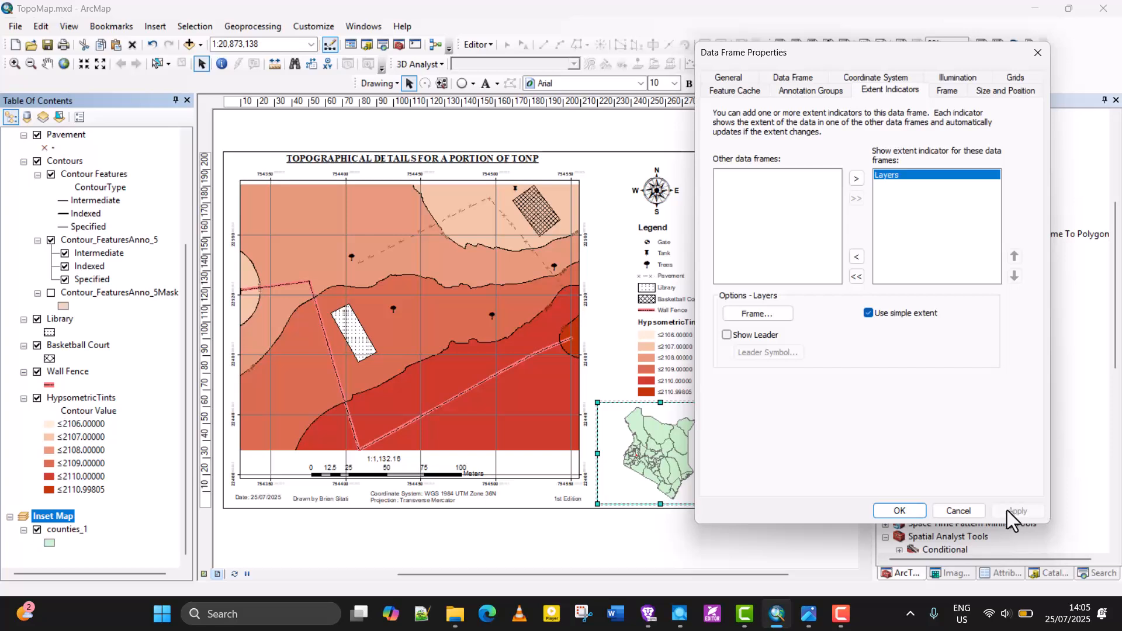
Step: Try showing a leader for the Layers extent indicator, turn it off again and accept the data frame properties
click(727, 334)
click(1015, 508)
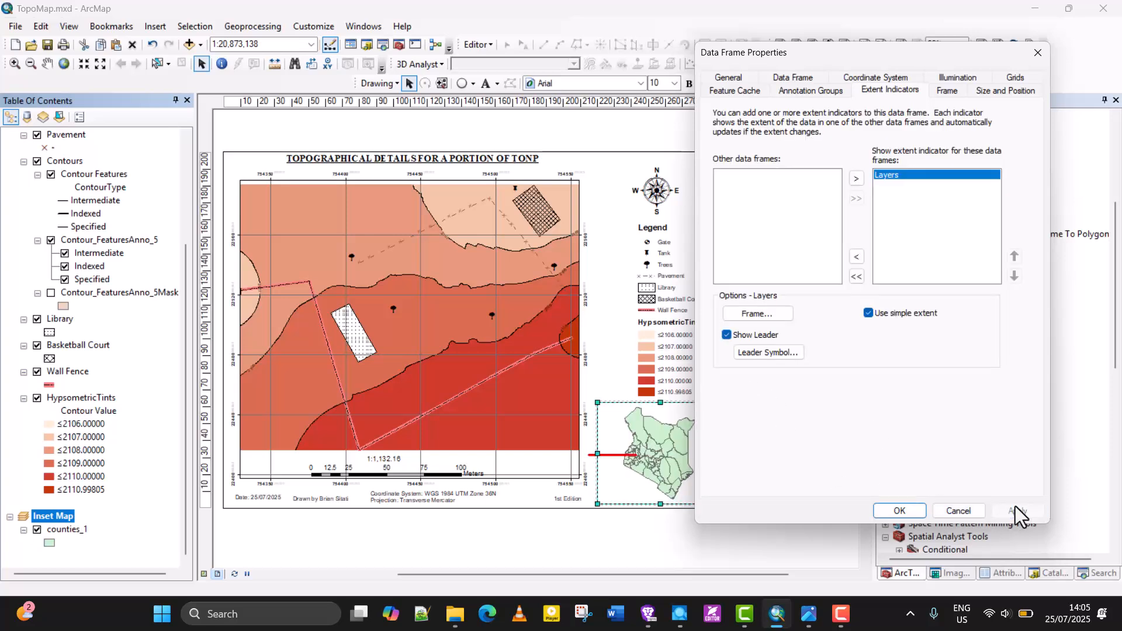
click(728, 334)
click(1017, 511)
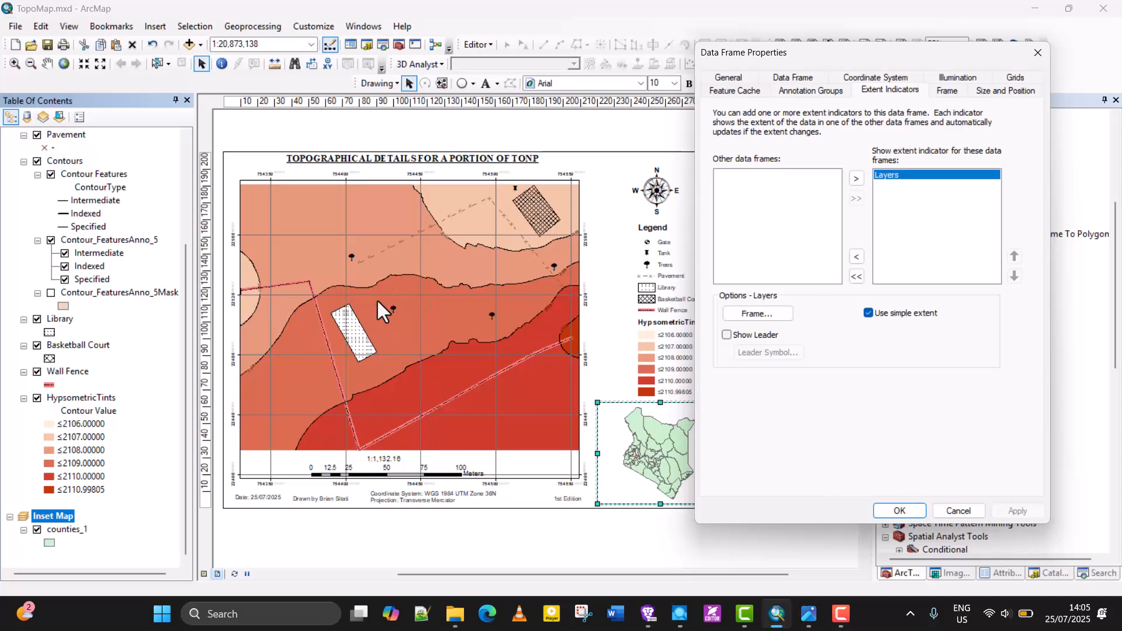
click(900, 511)
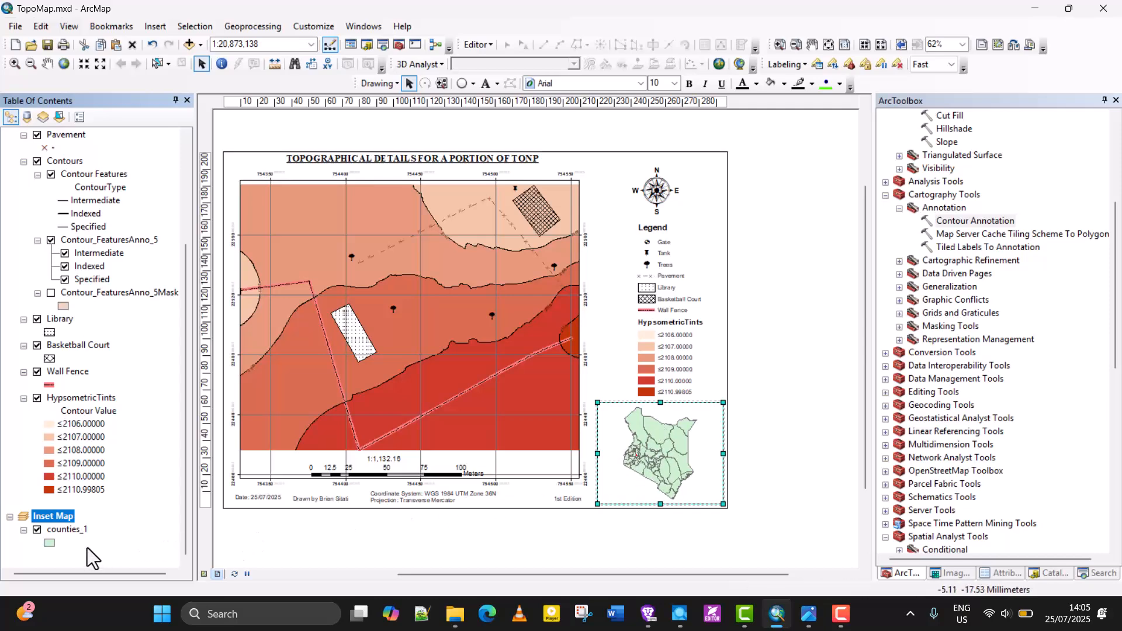
Step: Open the counties_1 attribute table, sort the COUNTY field in ascending order and select the Nandi record
right_click(72, 531)
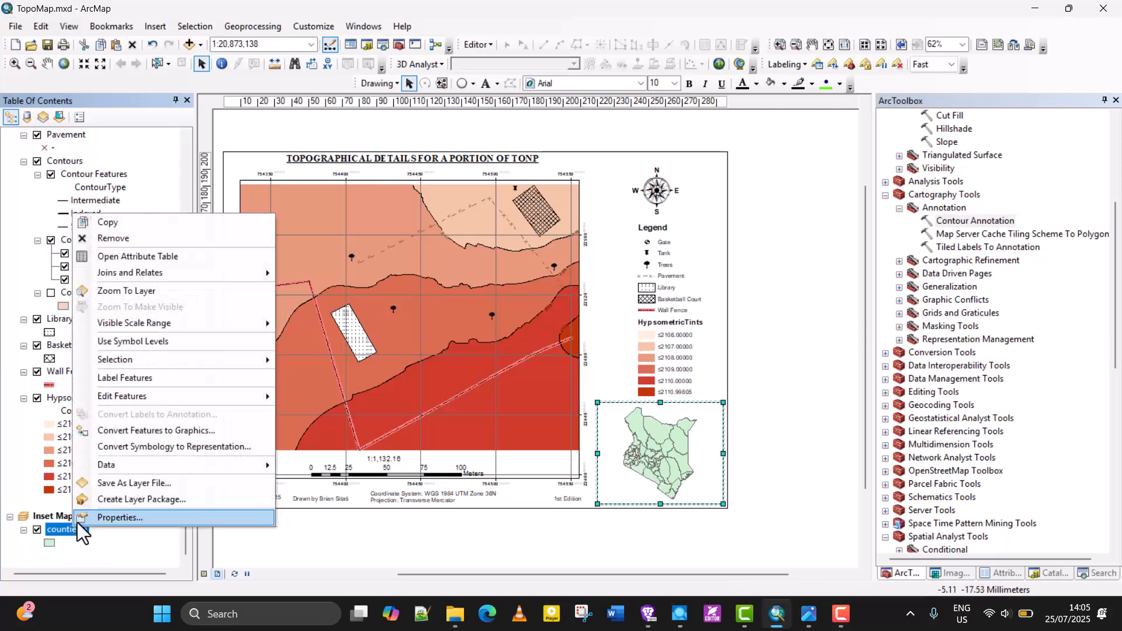
click(147, 259)
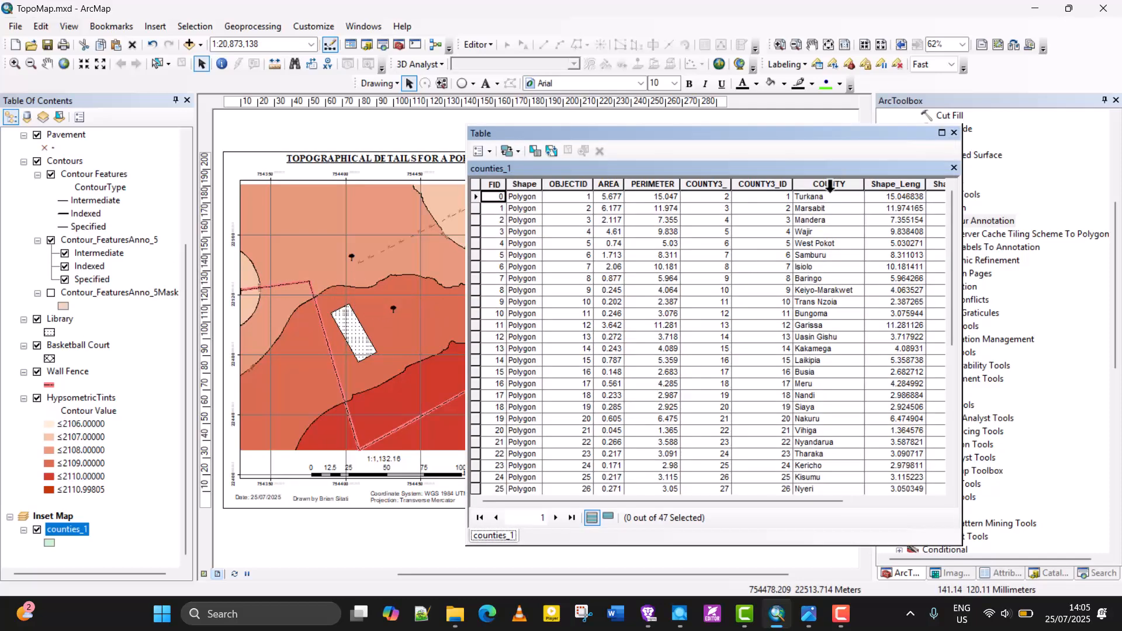
click(831, 184)
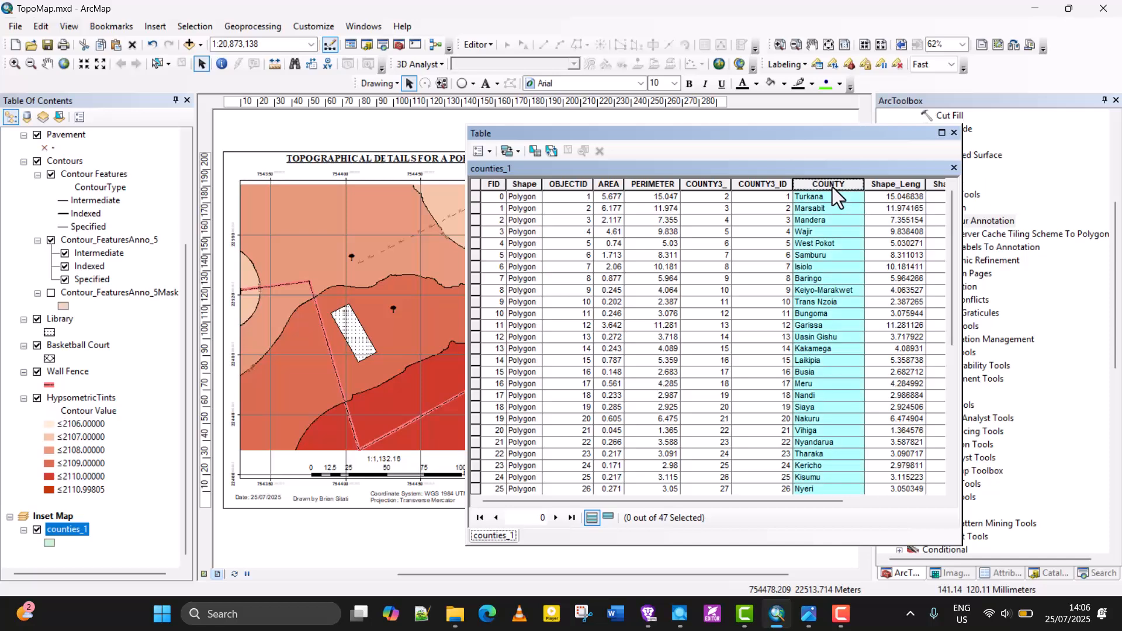
right_click(832, 187)
click(870, 196)
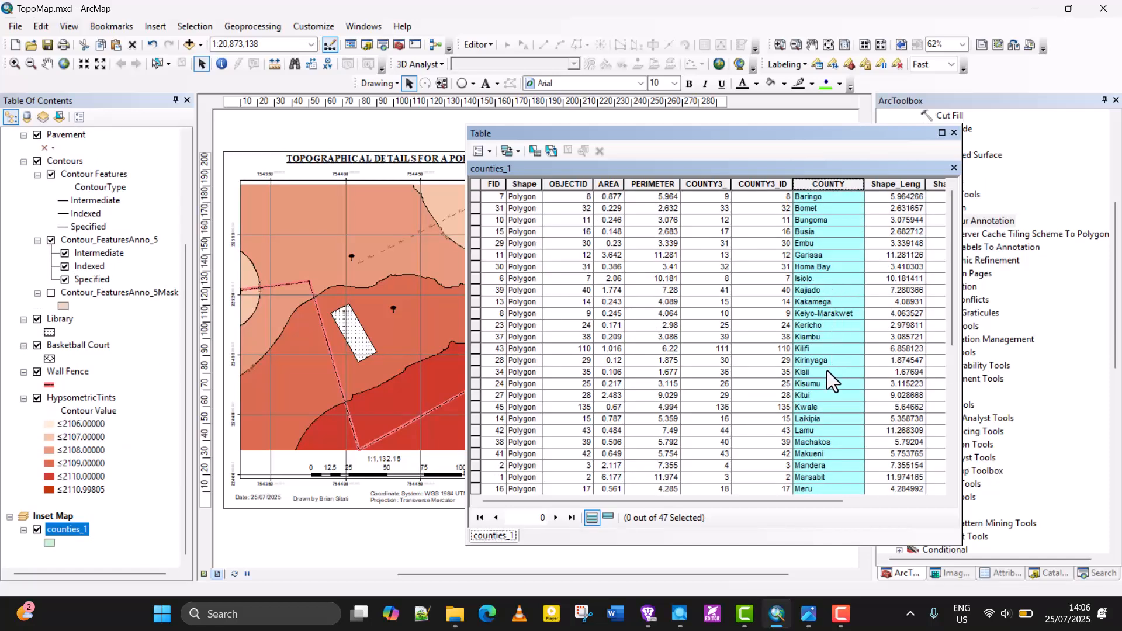
scroll(805, 462, down, 7)
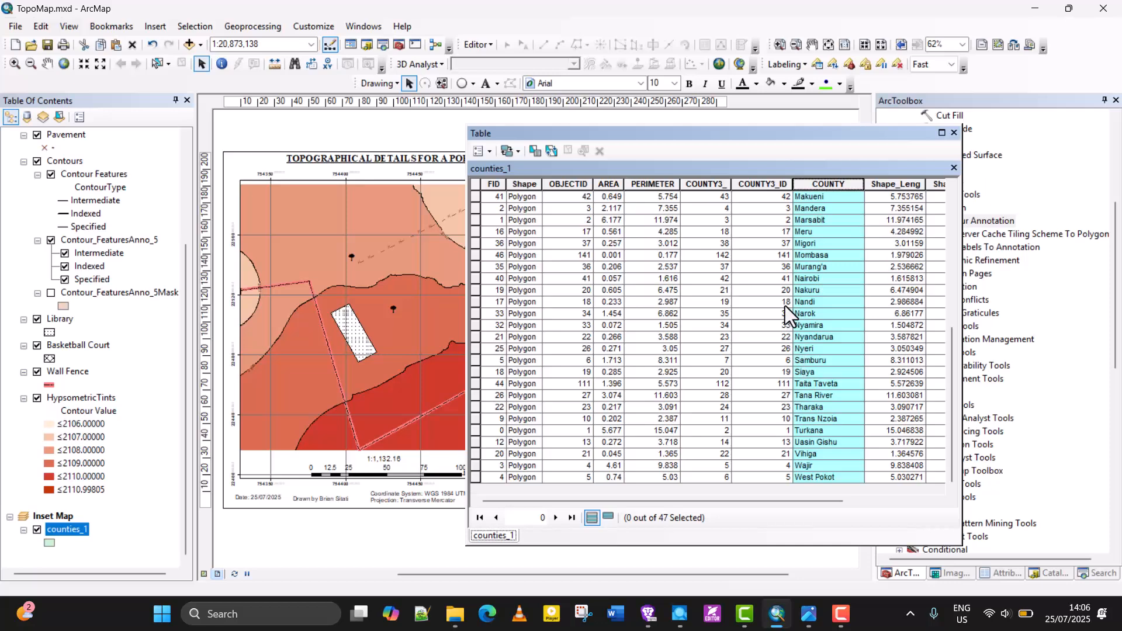
click(475, 301)
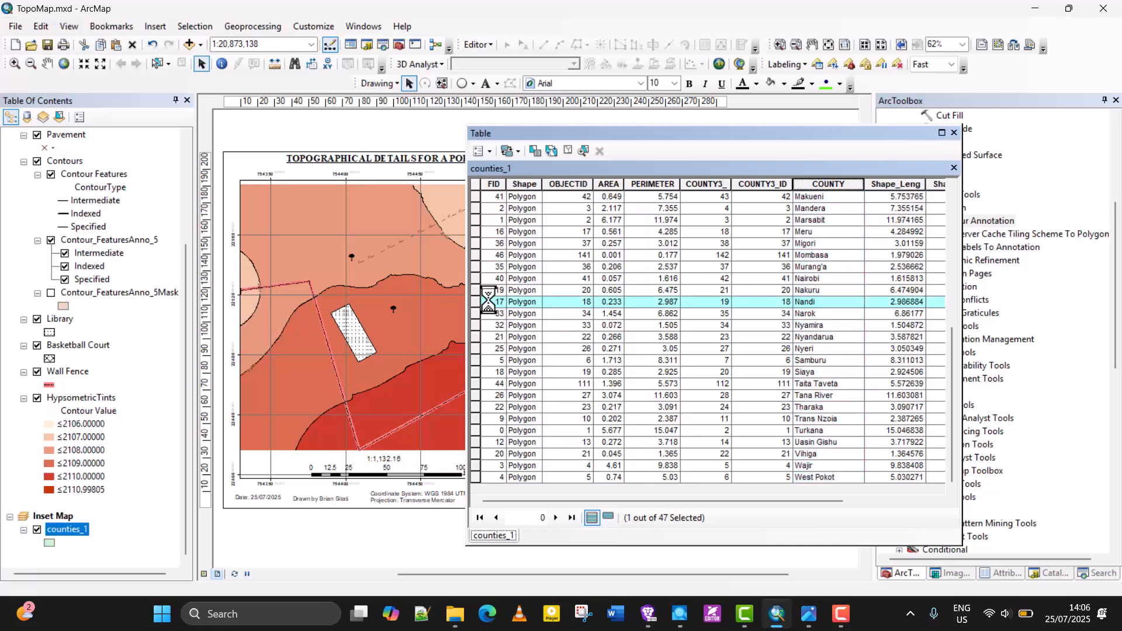
drag(596, 134, 150, 83)
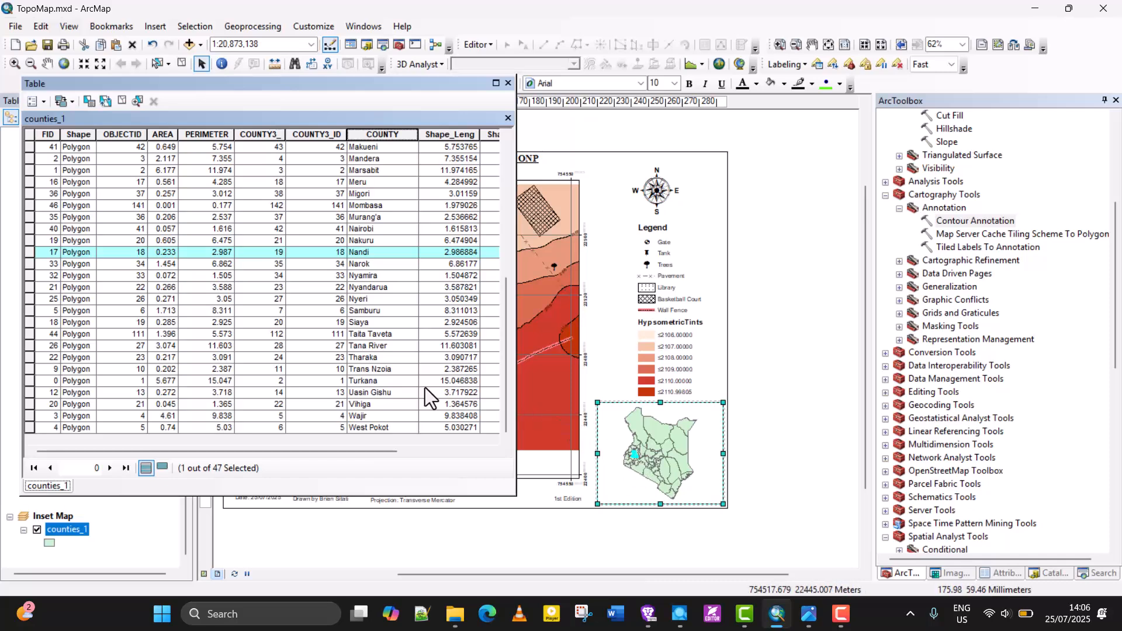
Step: Zoom the Inset Map to the selected Nandi county and clear the feature selection
right_click(32, 254)
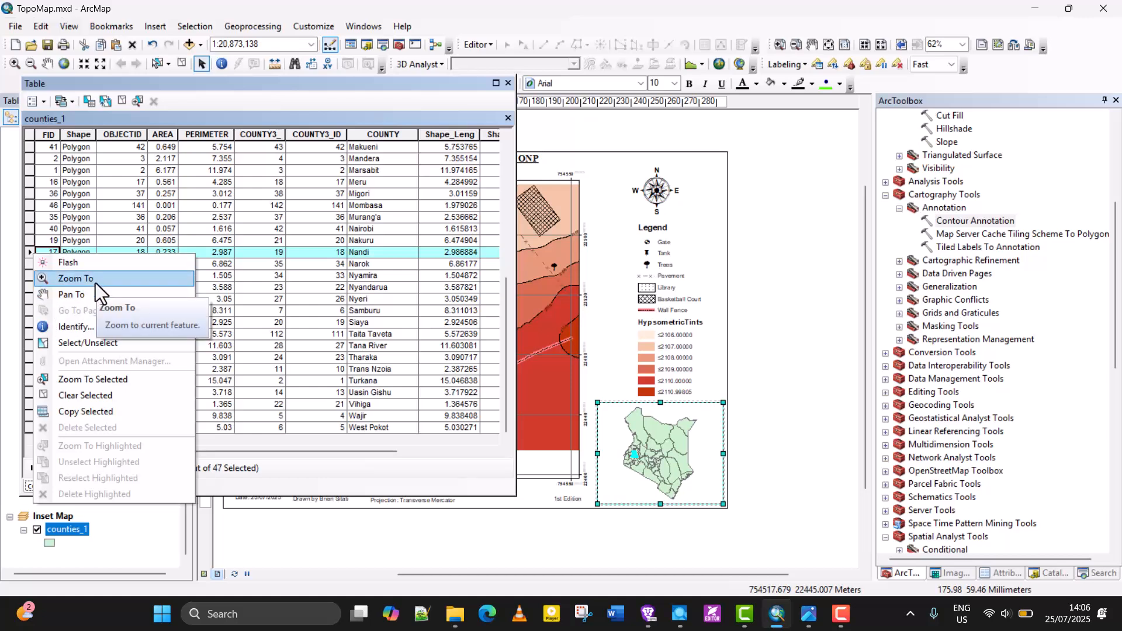
click(25, 253)
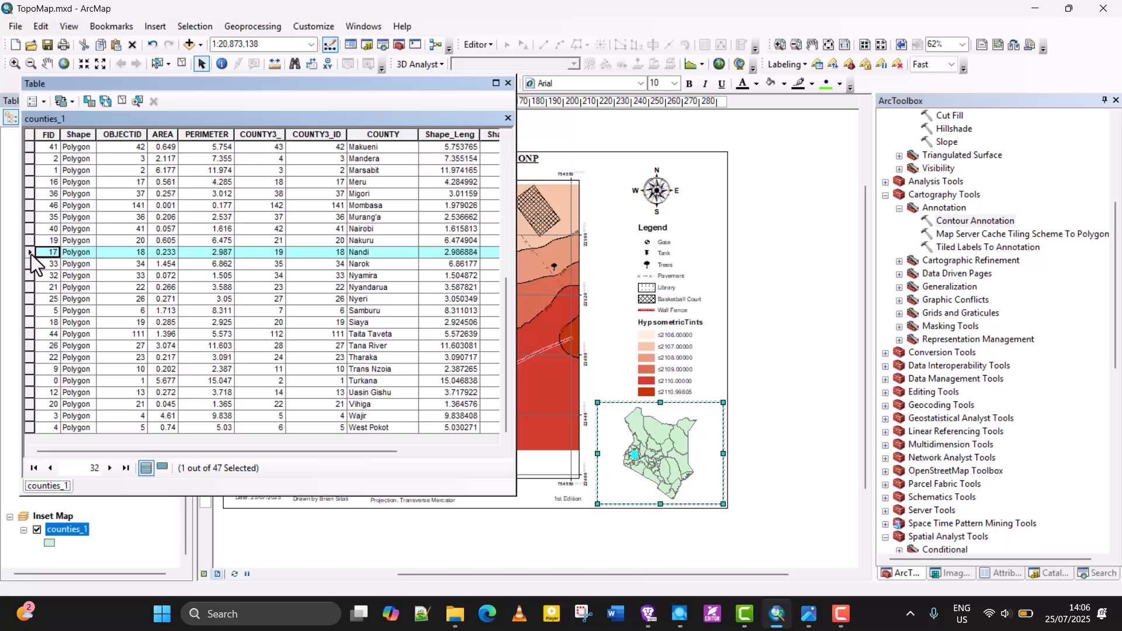
right_click(30, 254)
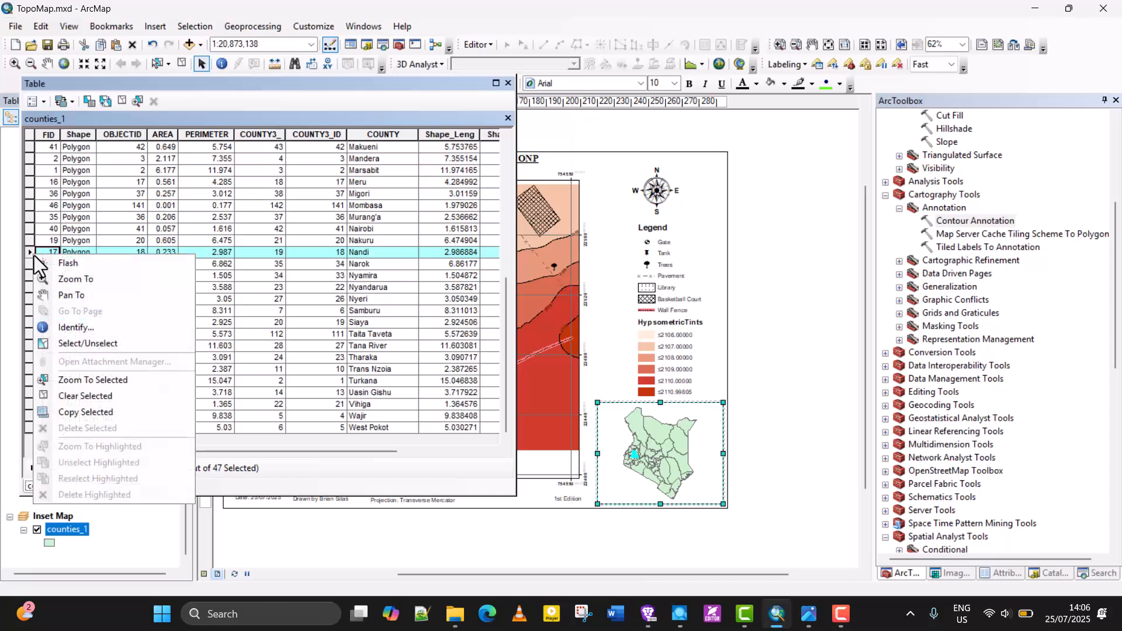
click(94, 283)
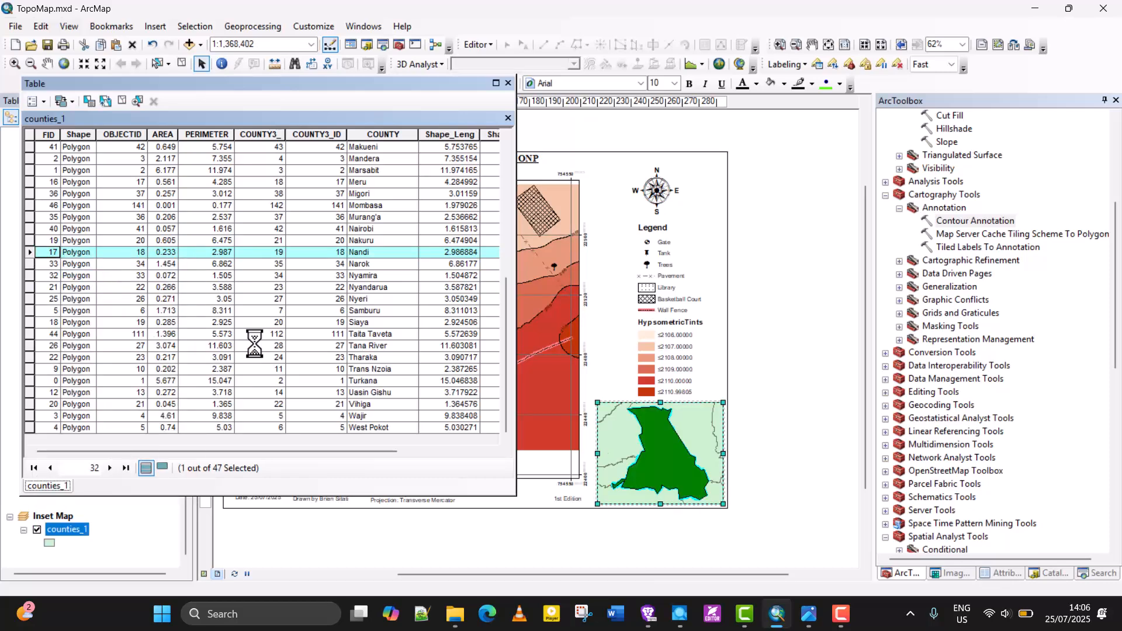
click(508, 83)
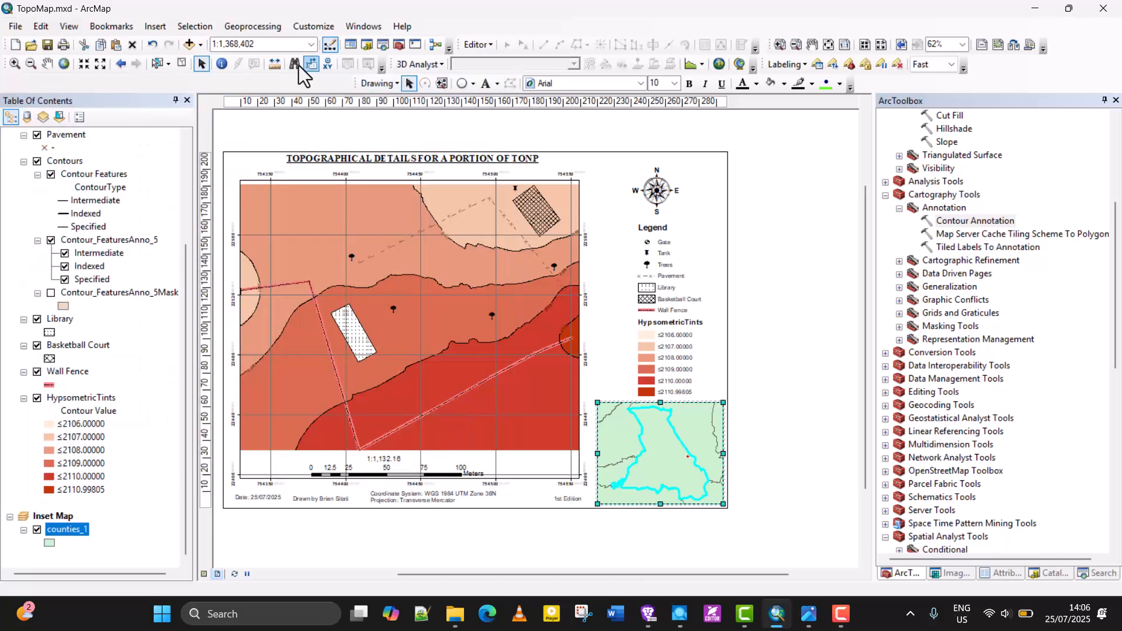
click(195, 26)
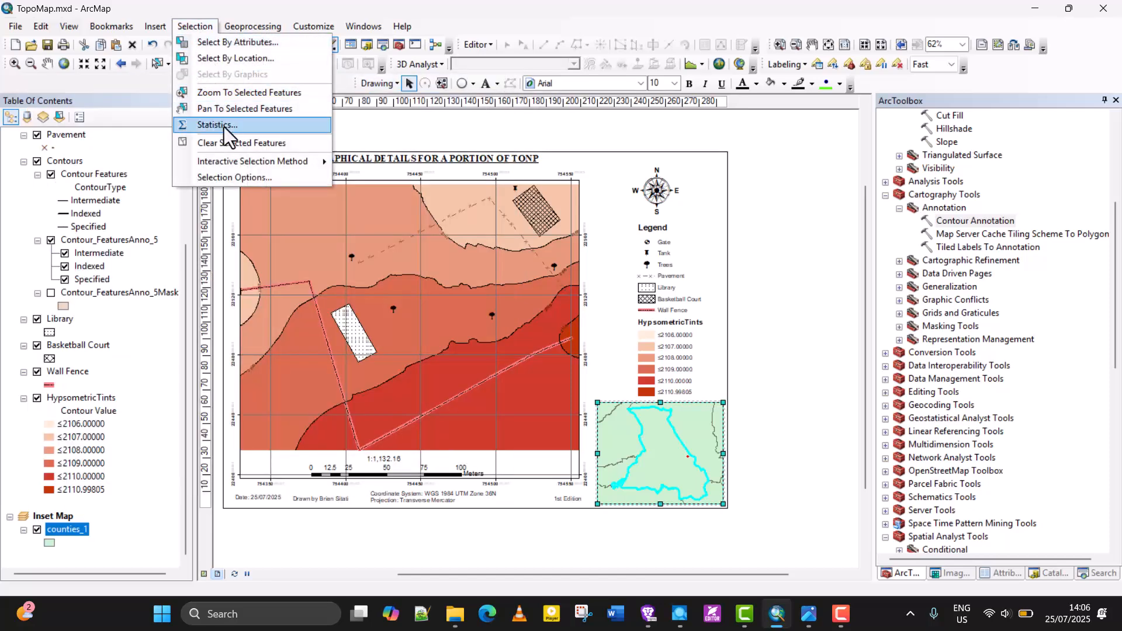
click(228, 141)
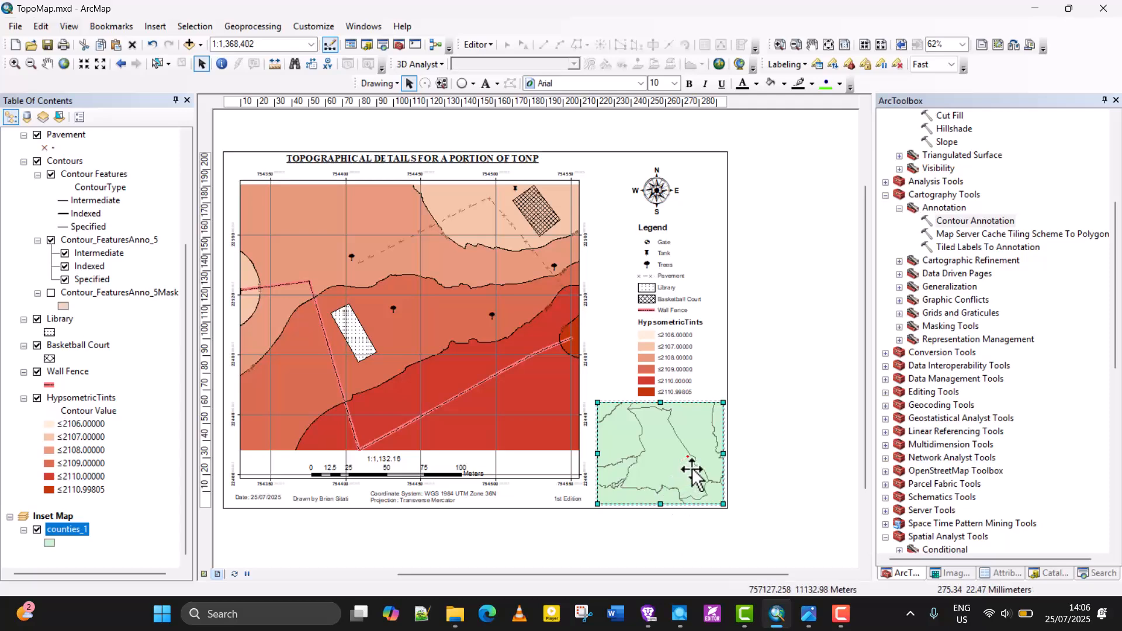
Step: Try the Inset Map at 1:80,000, shift it to centre the extent indicator and check it in the layout
scroll(703, 470, up, 3)
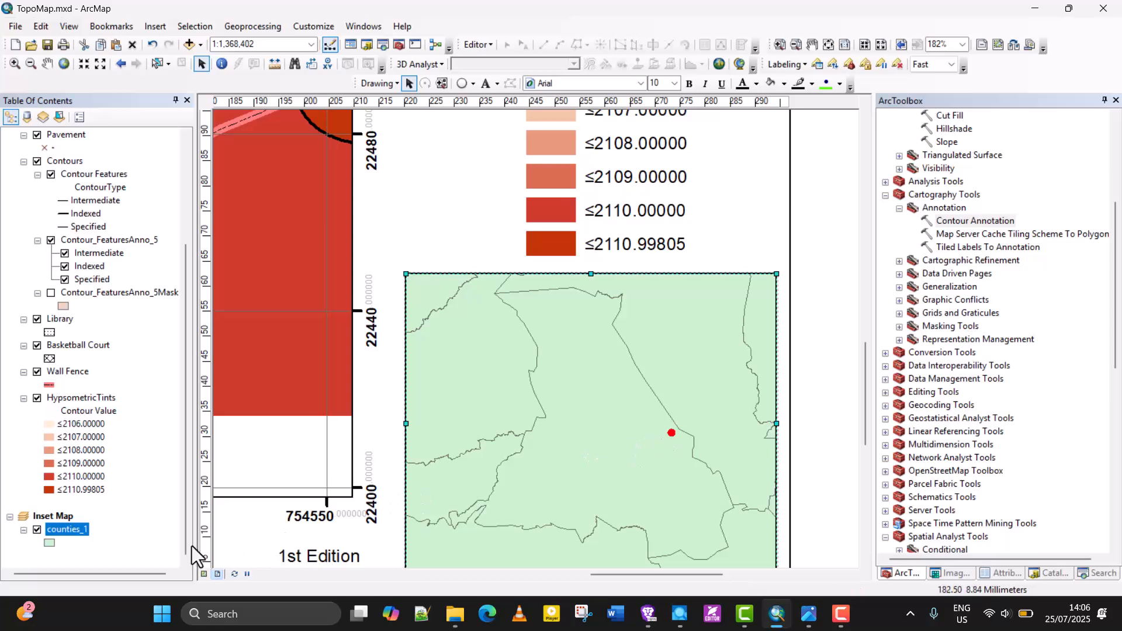
click(206, 577)
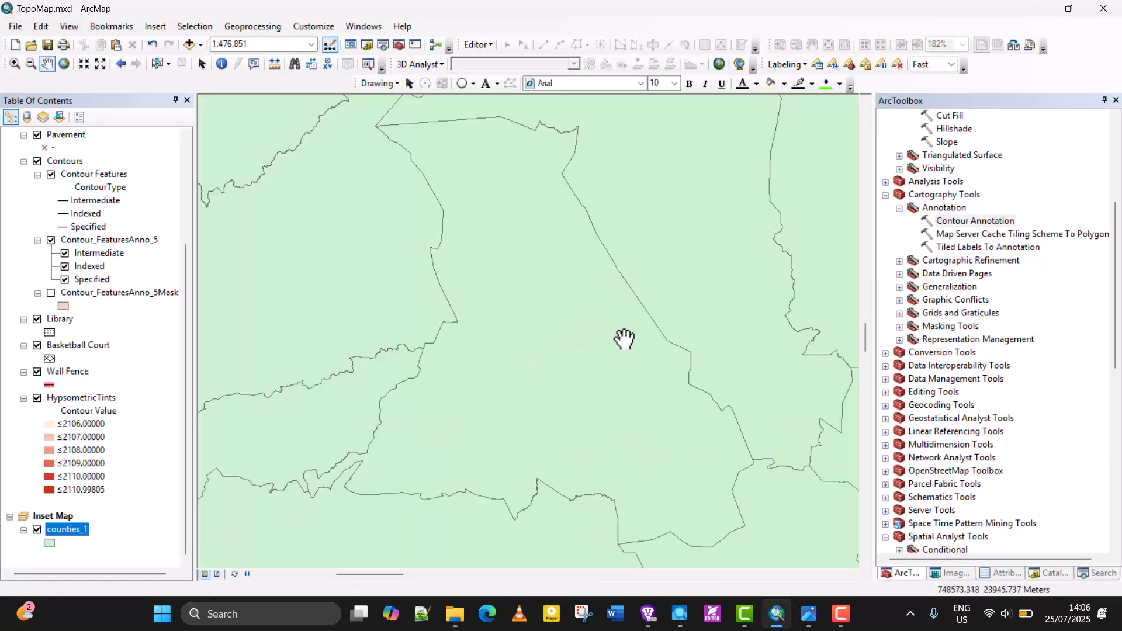
scroll(632, 348, down, 5)
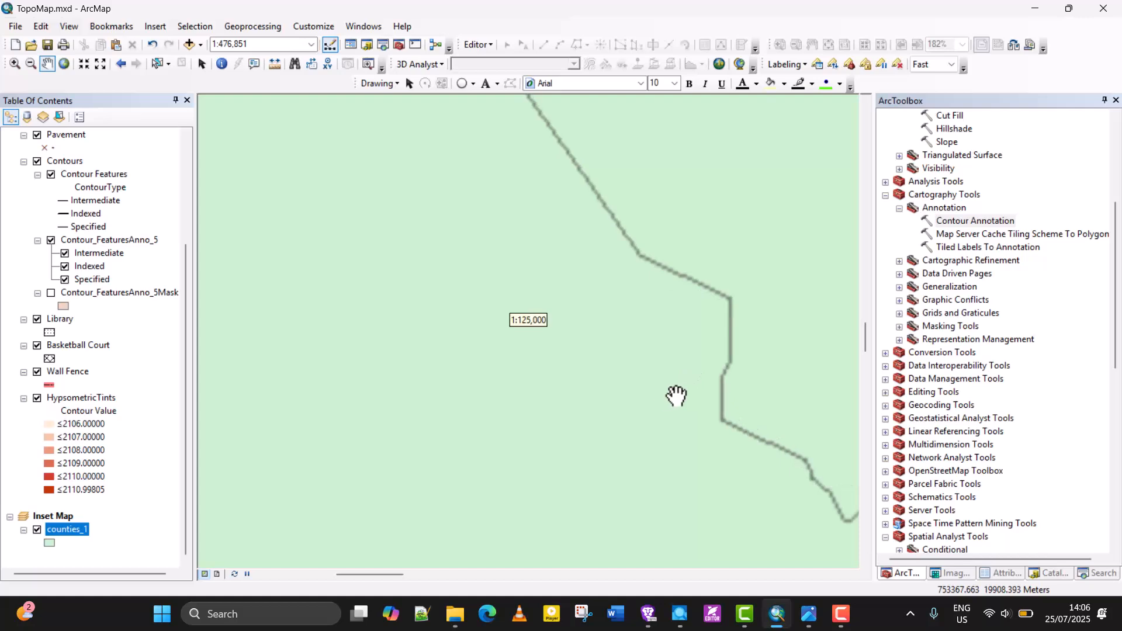
scroll(670, 400, down, 1)
click(220, 577)
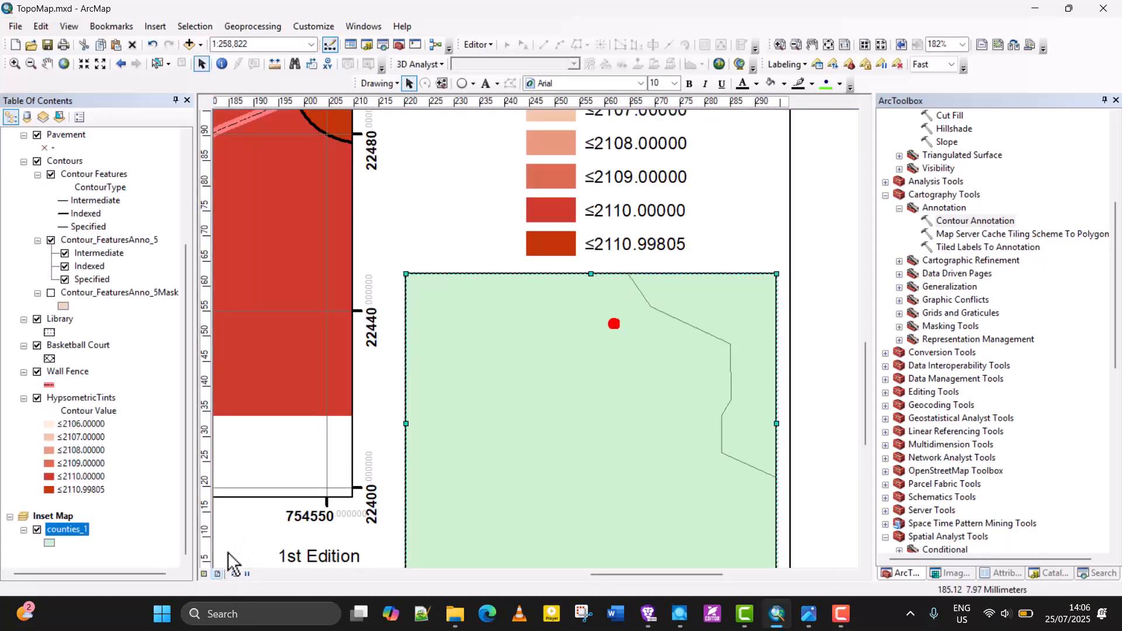
click(204, 574)
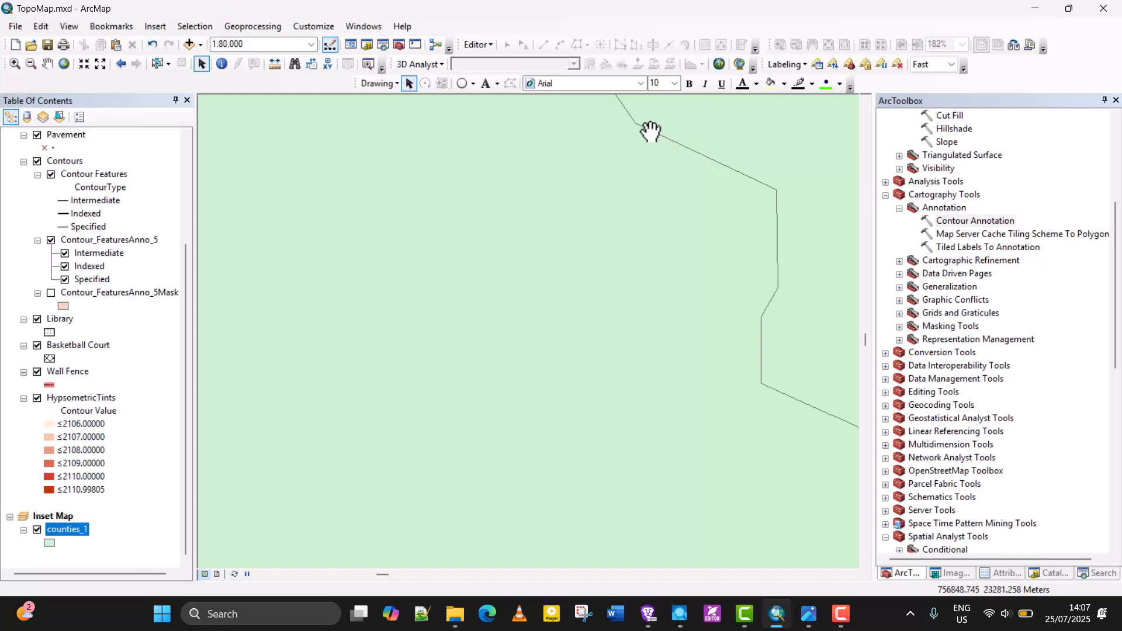
drag(645, 298, 594, 351)
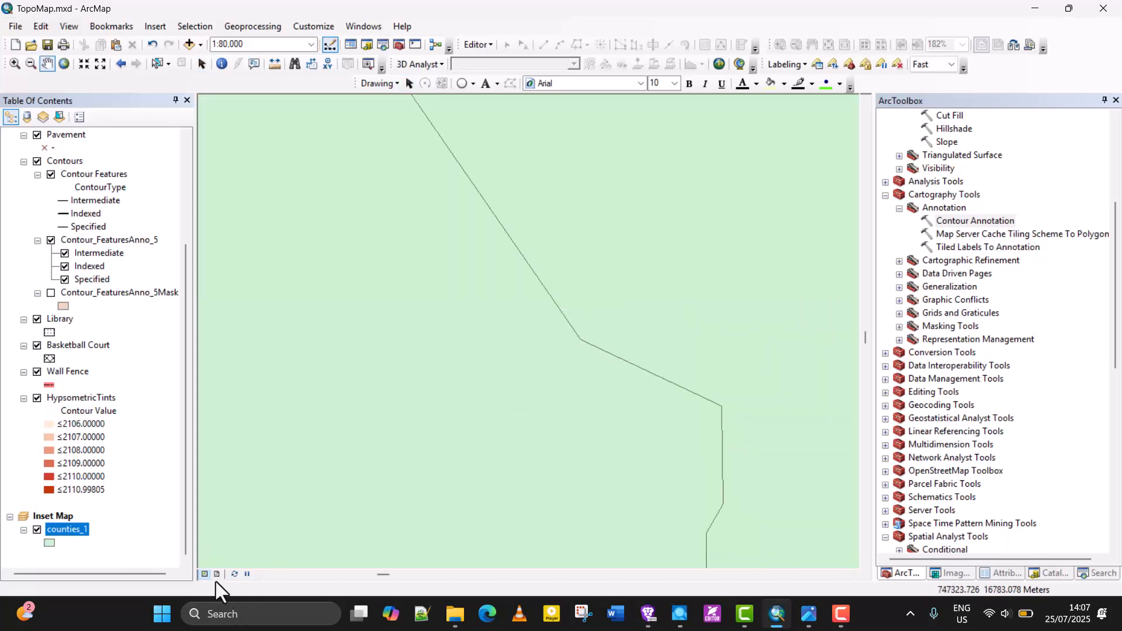
click(217, 575)
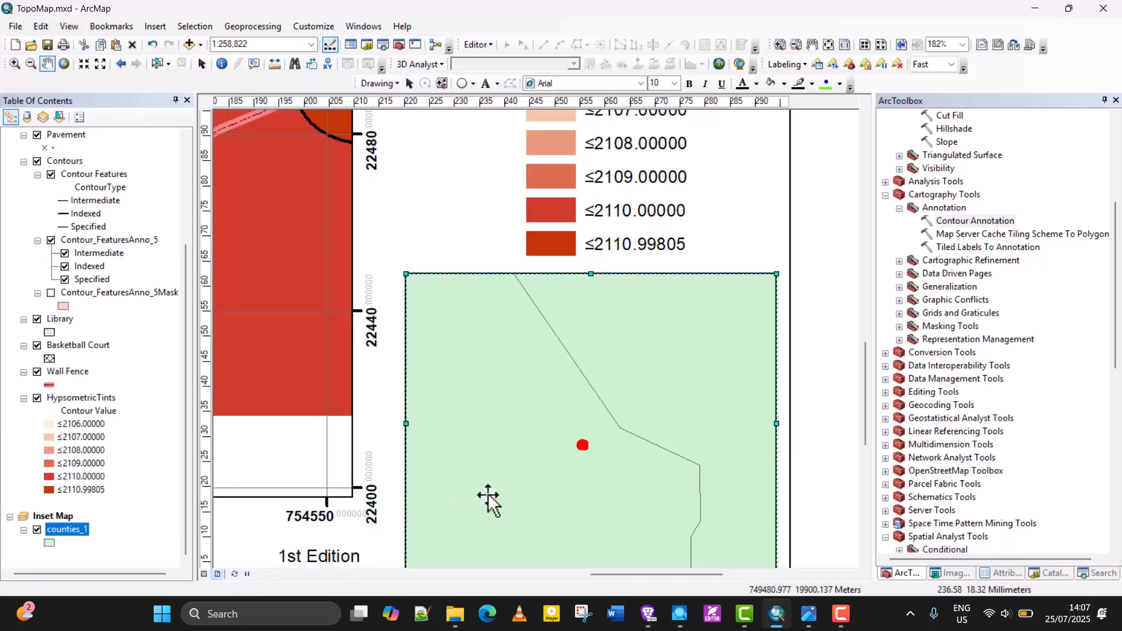
Step: Try zooming the Inset Map in to 1:10,000 and compare the extent indicator's size in the layout
click(204, 574)
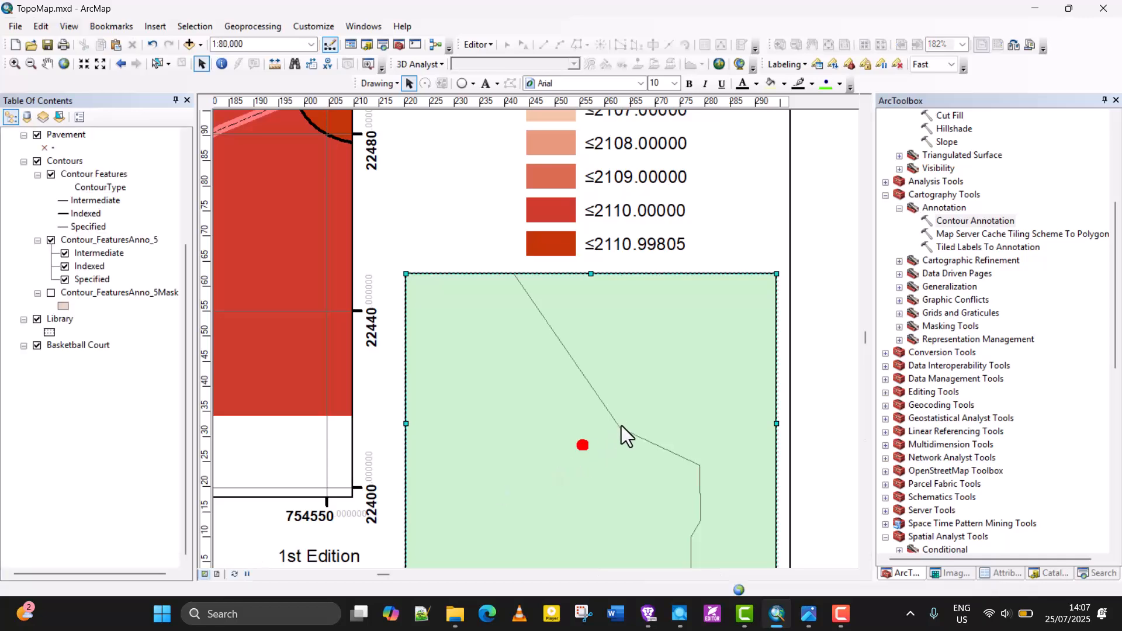
scroll(508, 420, up, 3)
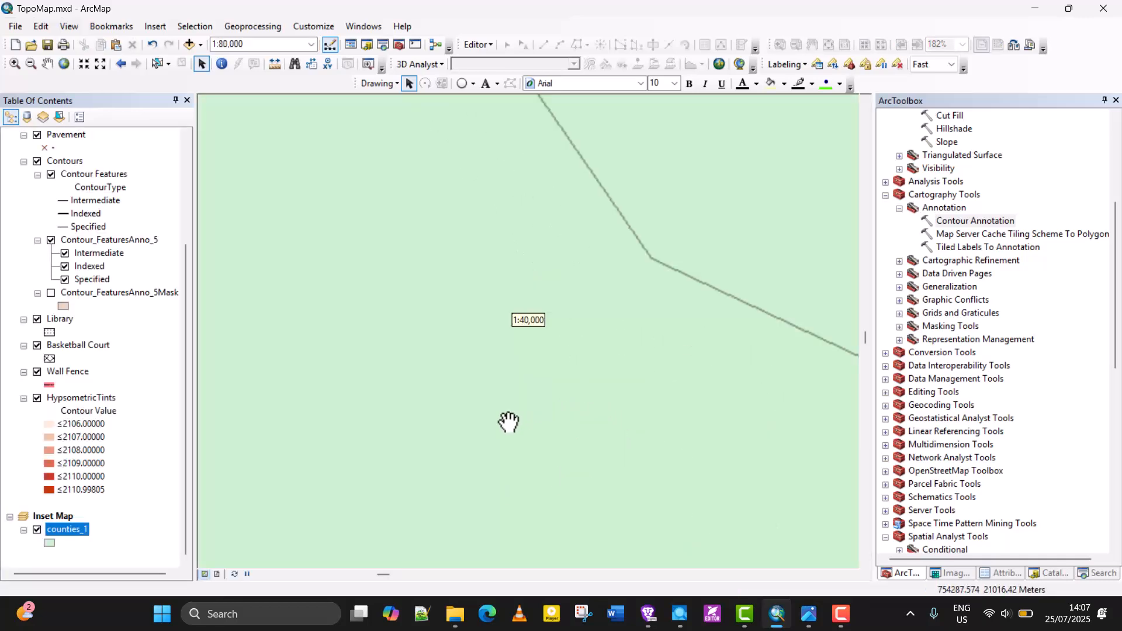
click(217, 575)
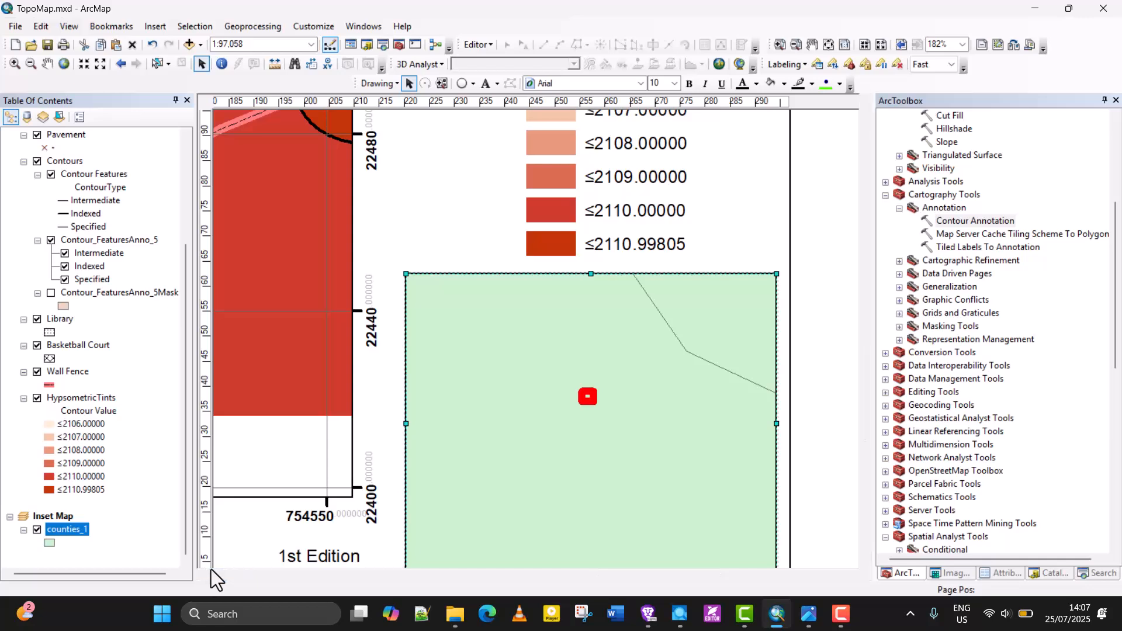
click(204, 575)
scroll(636, 251, up, 2)
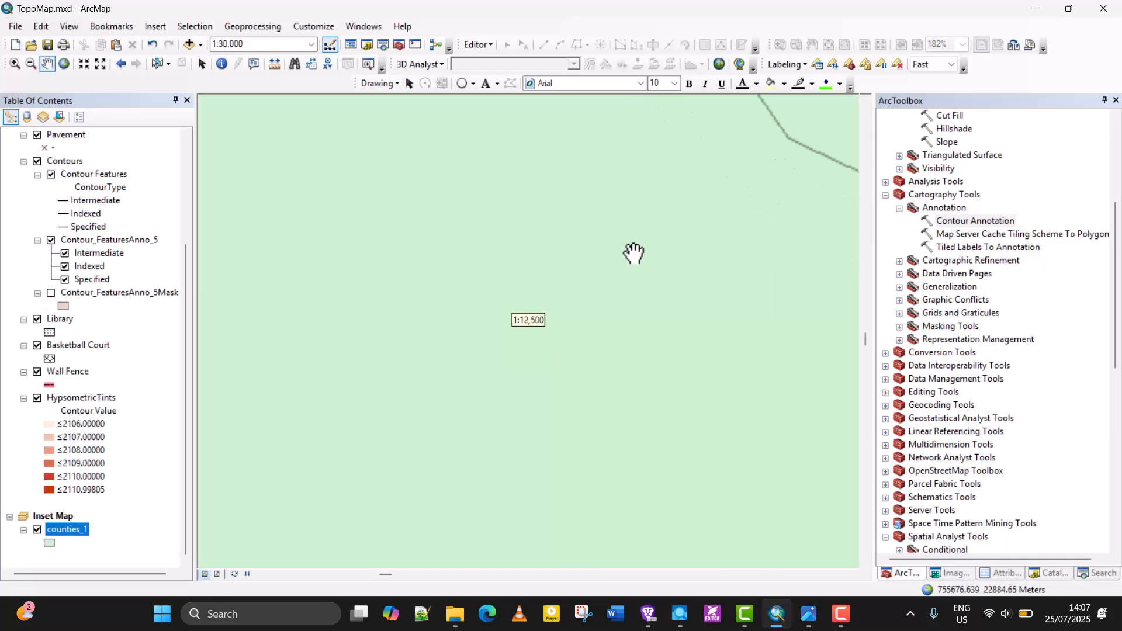
click(217, 574)
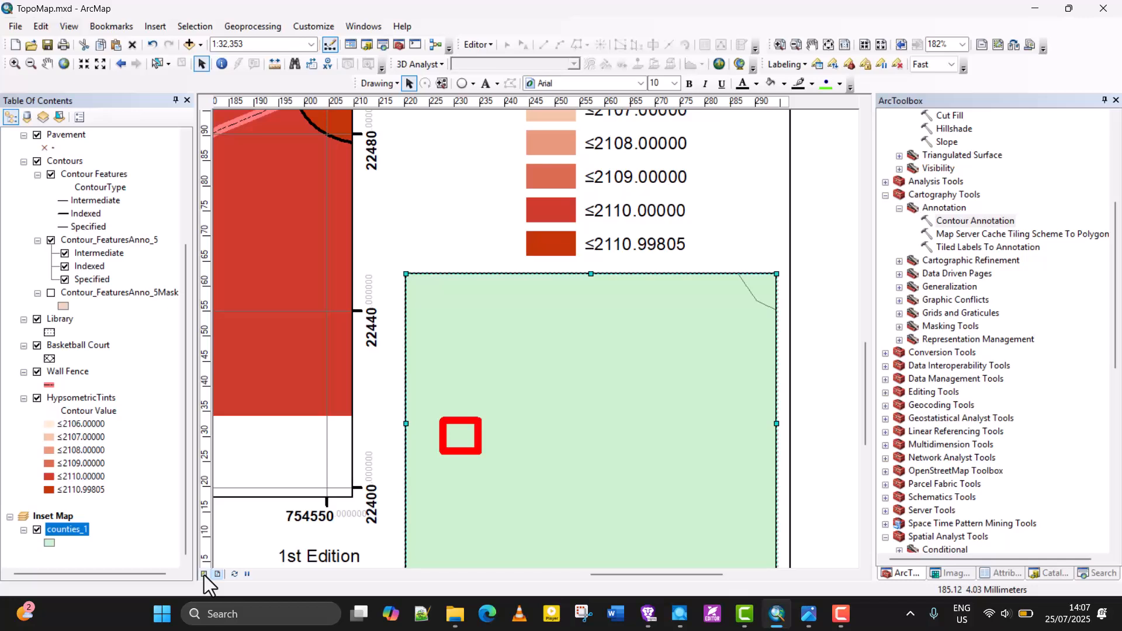
Step: Shift the Inset Map to bring the extent indicator nearer the frame's centre and review the whole layout page
click(204, 574)
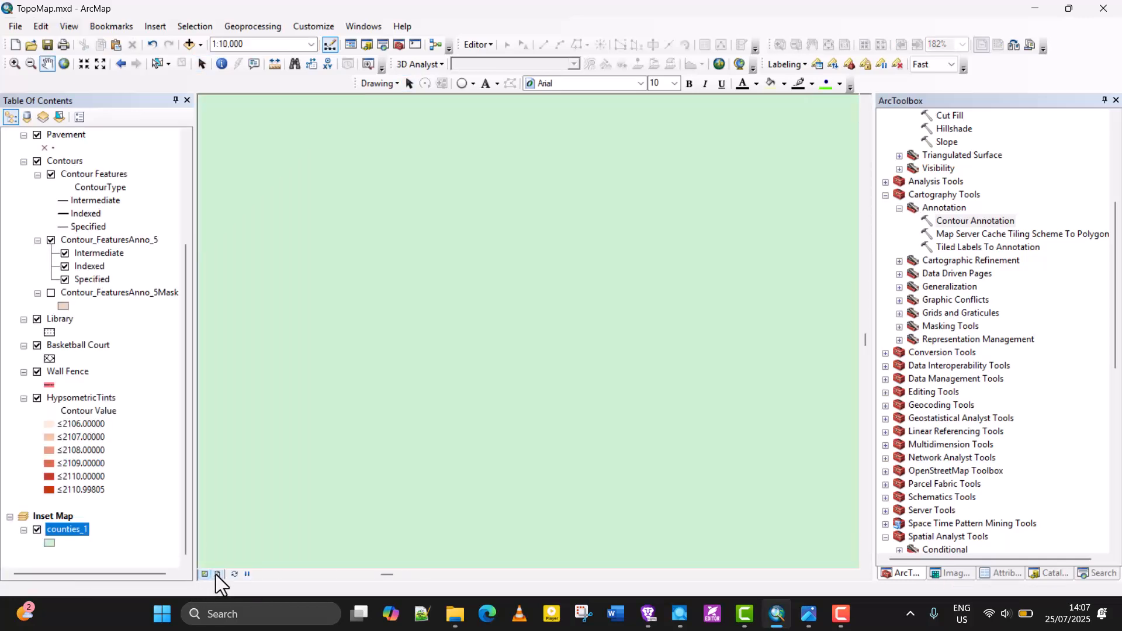
click(216, 574)
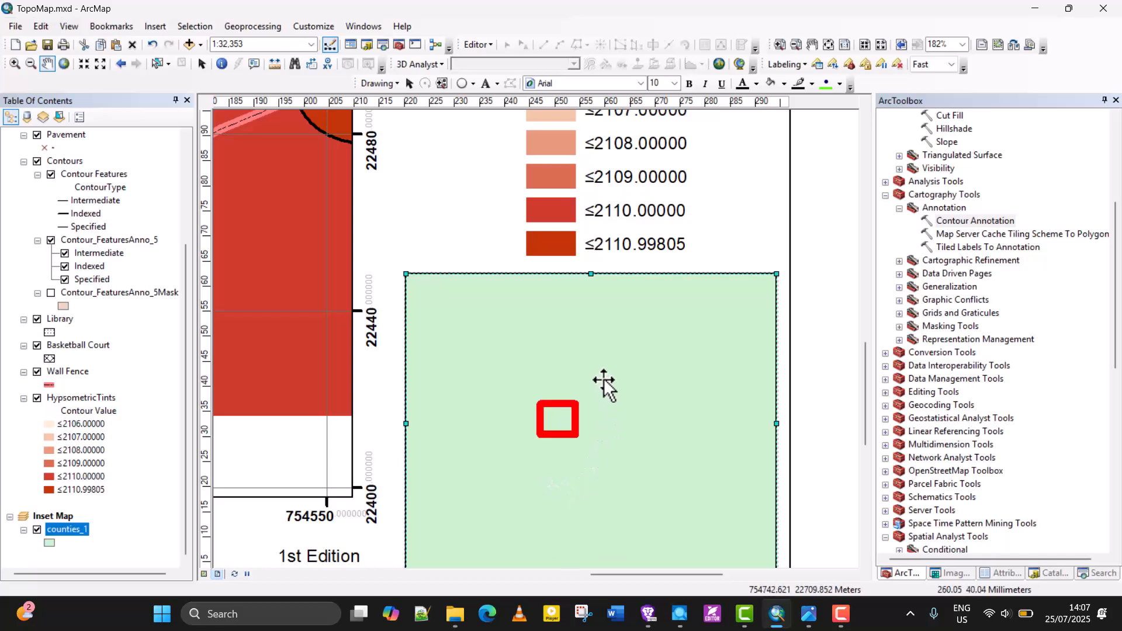
scroll(623, 335, down, 1)
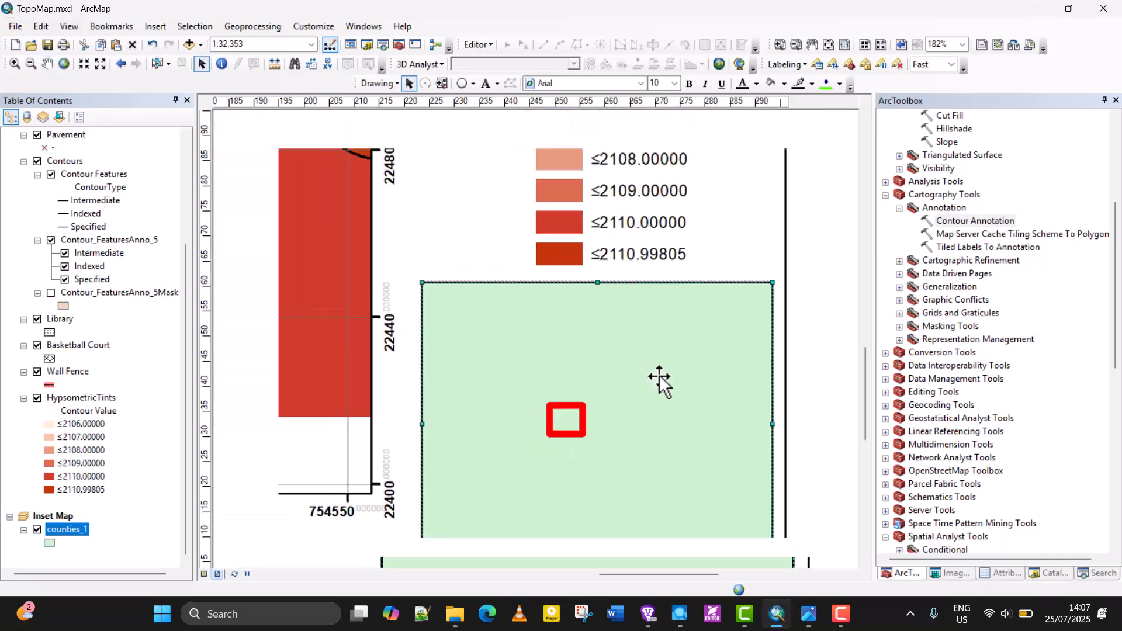
scroll(666, 384, up, 2)
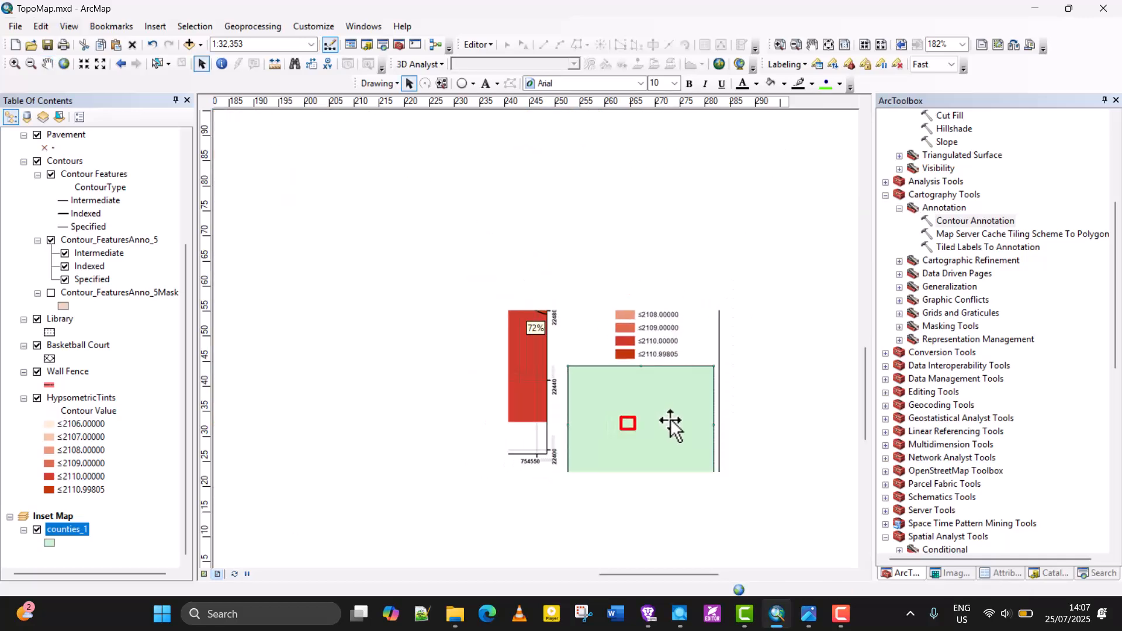
scroll(678, 513, up, 2)
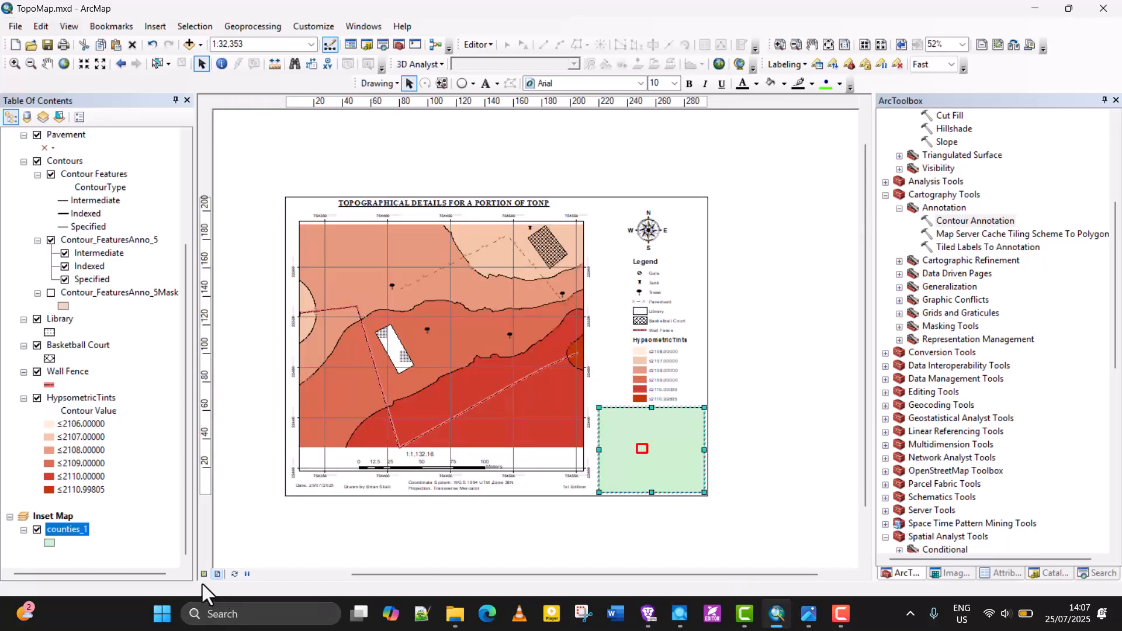
Step: Try zooming the Inset Map back out to 1:40,000 and 1:80,000, checking each in the layout
click(203, 575)
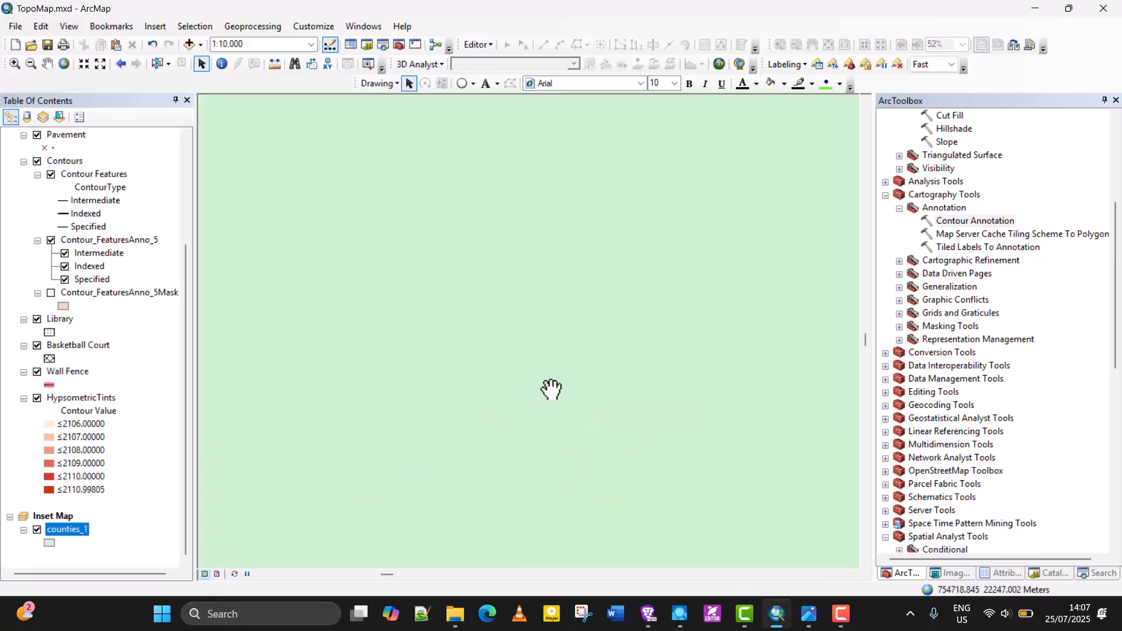
scroll(565, 381, up, 2)
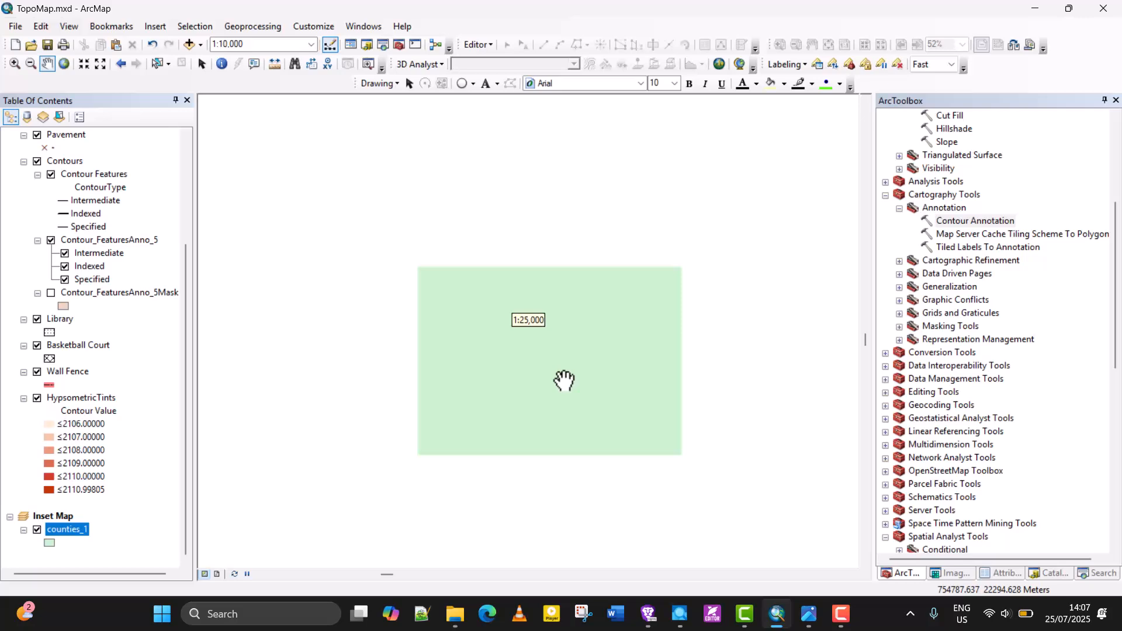
click(215, 574)
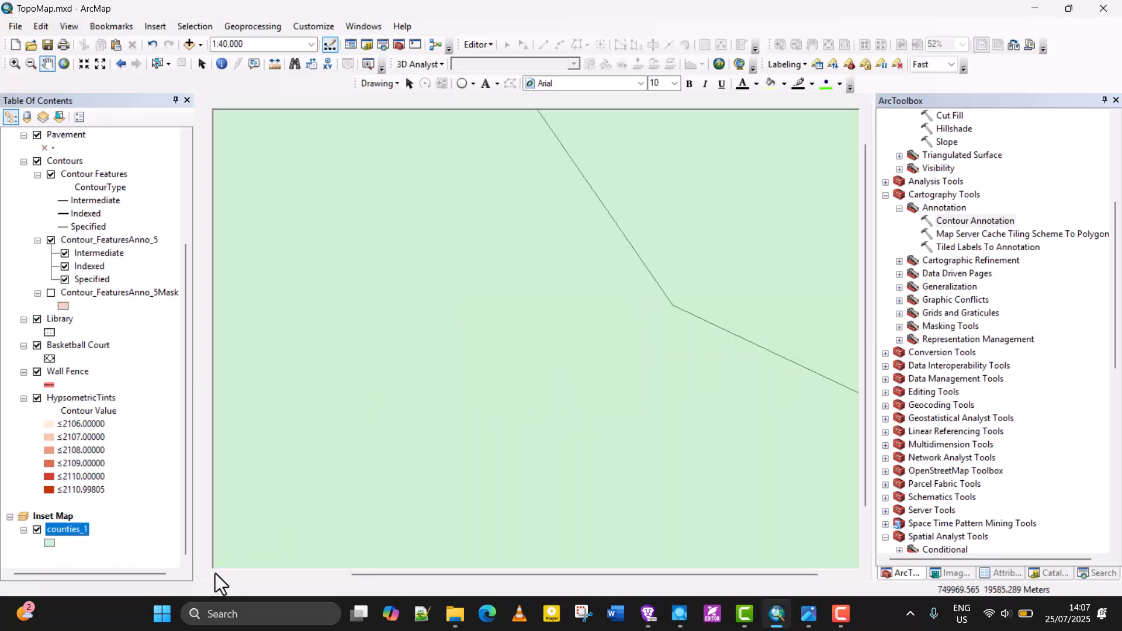
click(217, 574)
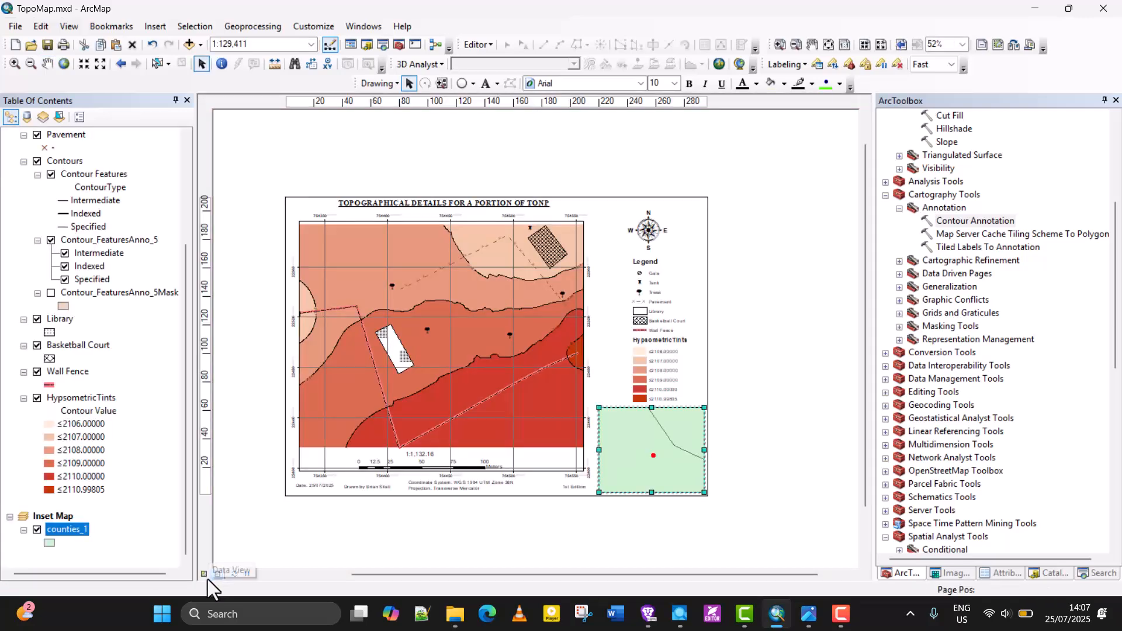
click(204, 573)
scroll(582, 391, up, 1)
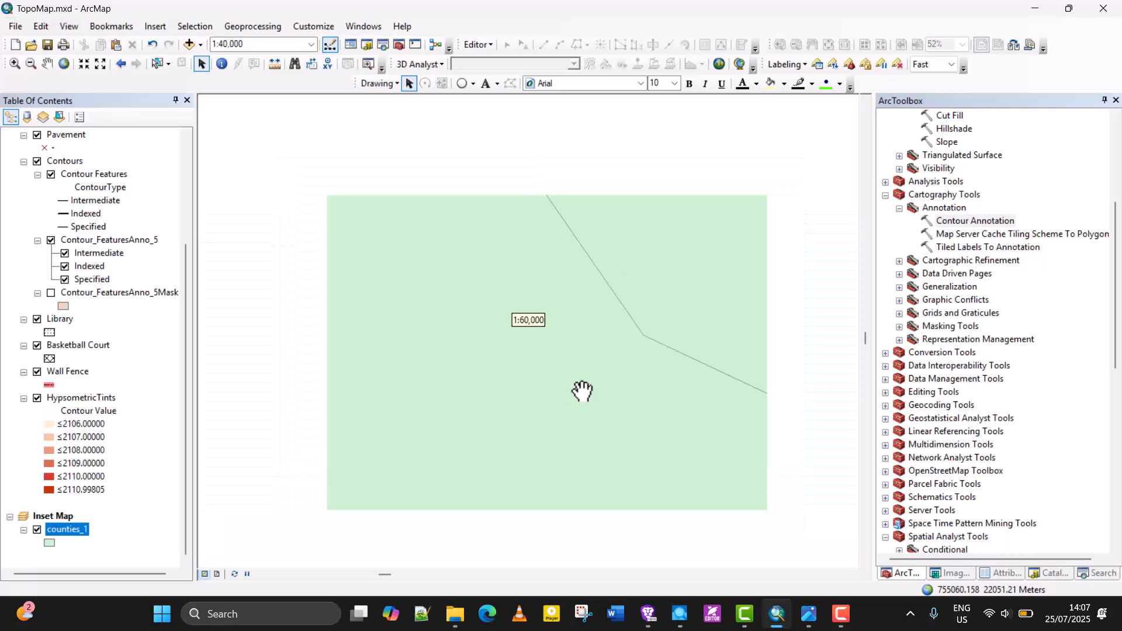
scroll(583, 391, up, 1)
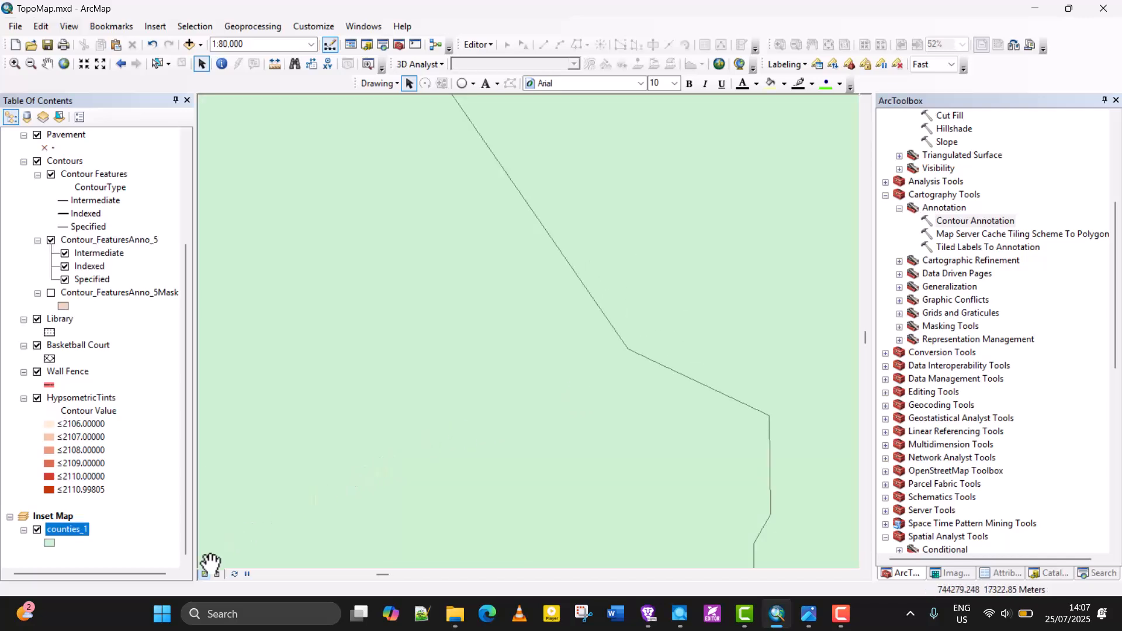
click(216, 574)
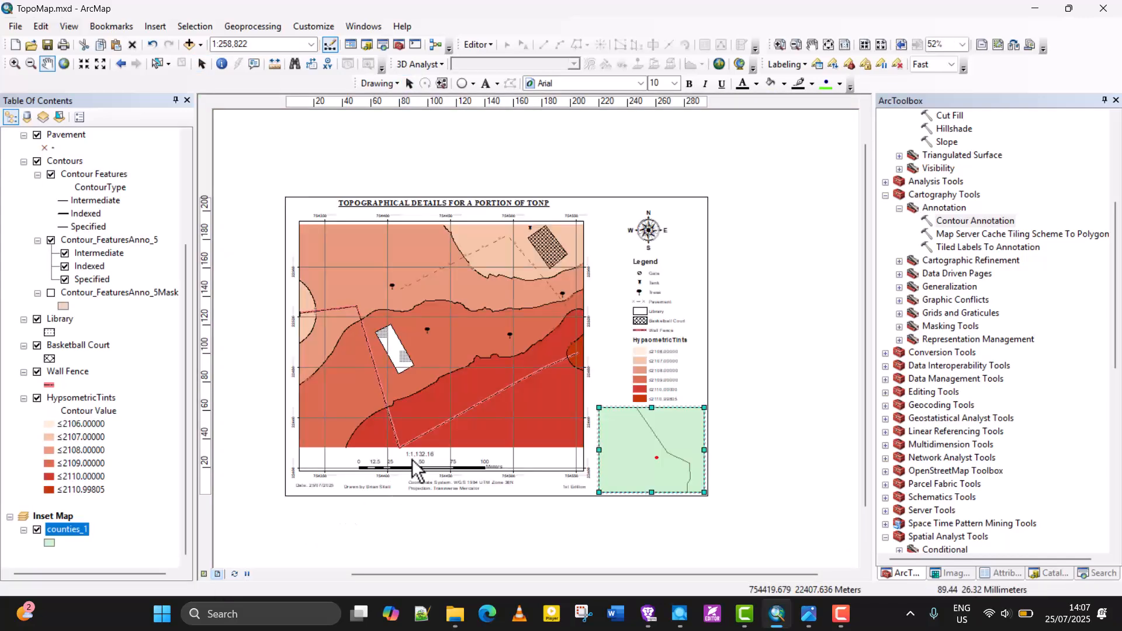
Step: Zoom the Inset Map's data view out to 1:250,000, return to the layout and deselect the inset frame
click(203, 575)
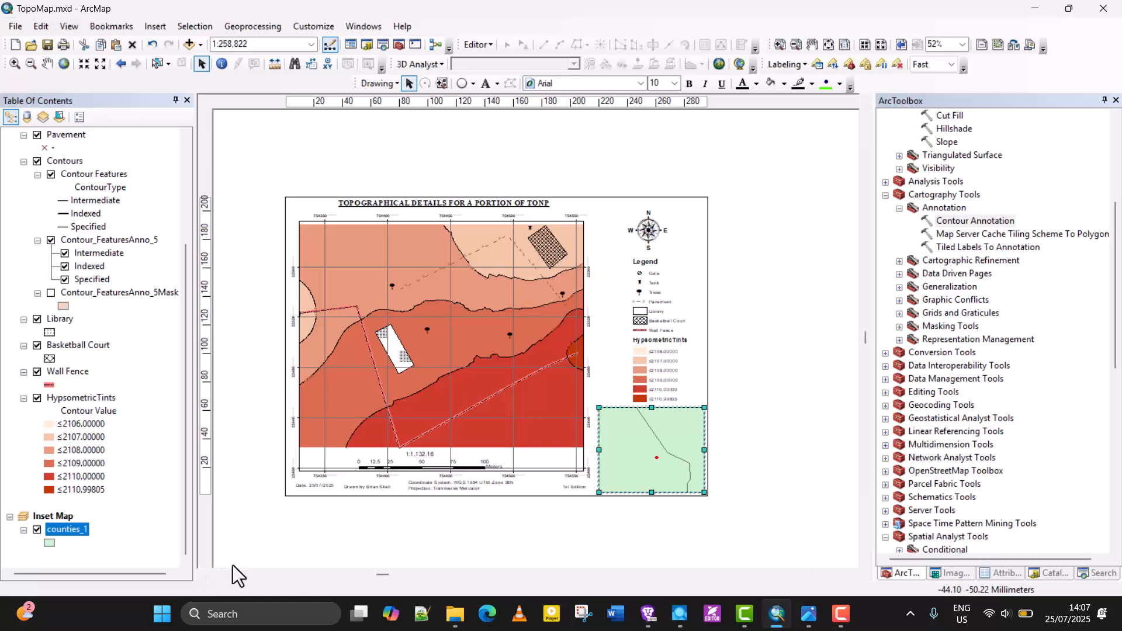
scroll(669, 369, up, 2)
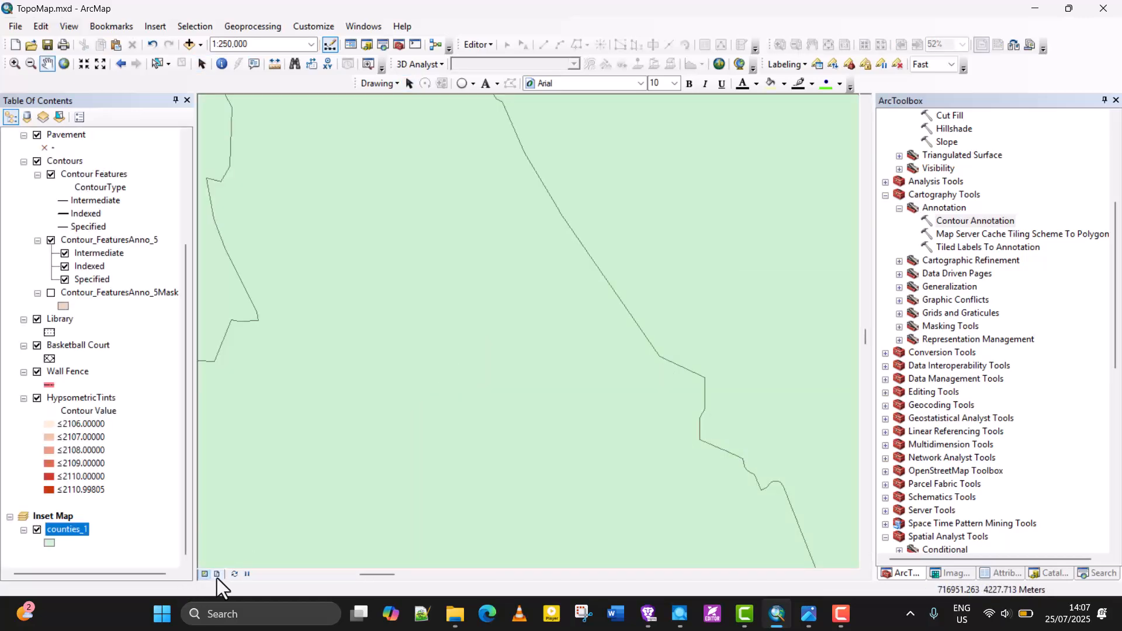
click(217, 576)
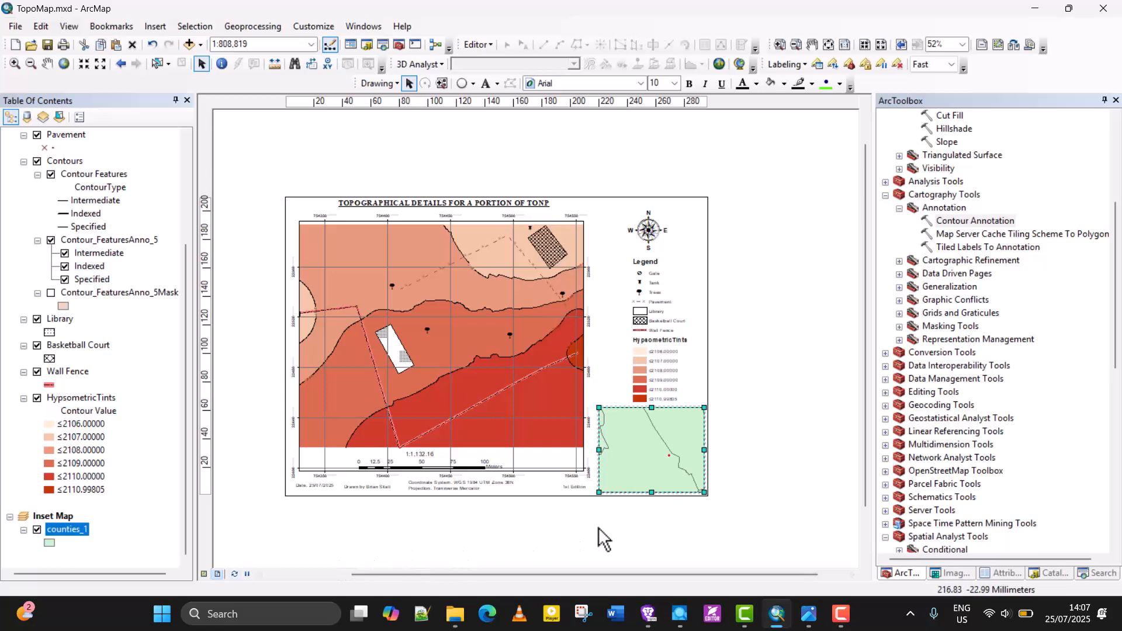
click(626, 532)
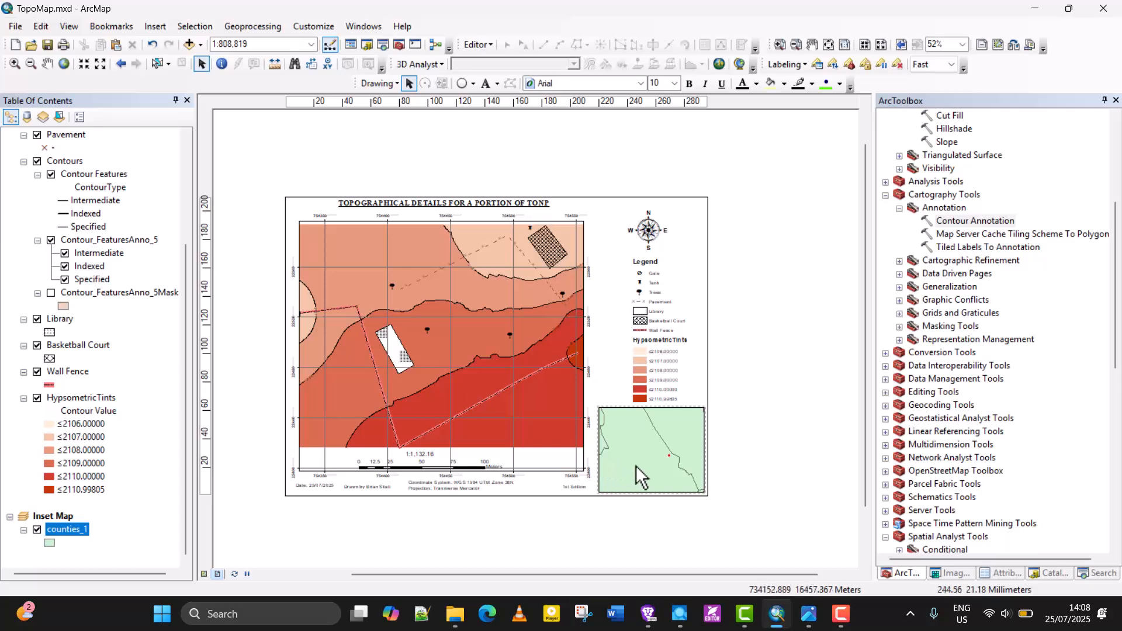
Step: Reduce the inset map frame's height slightly by lowering its upper edge to leave space below the legend
scroll(639, 472, up, 1)
click(643, 442)
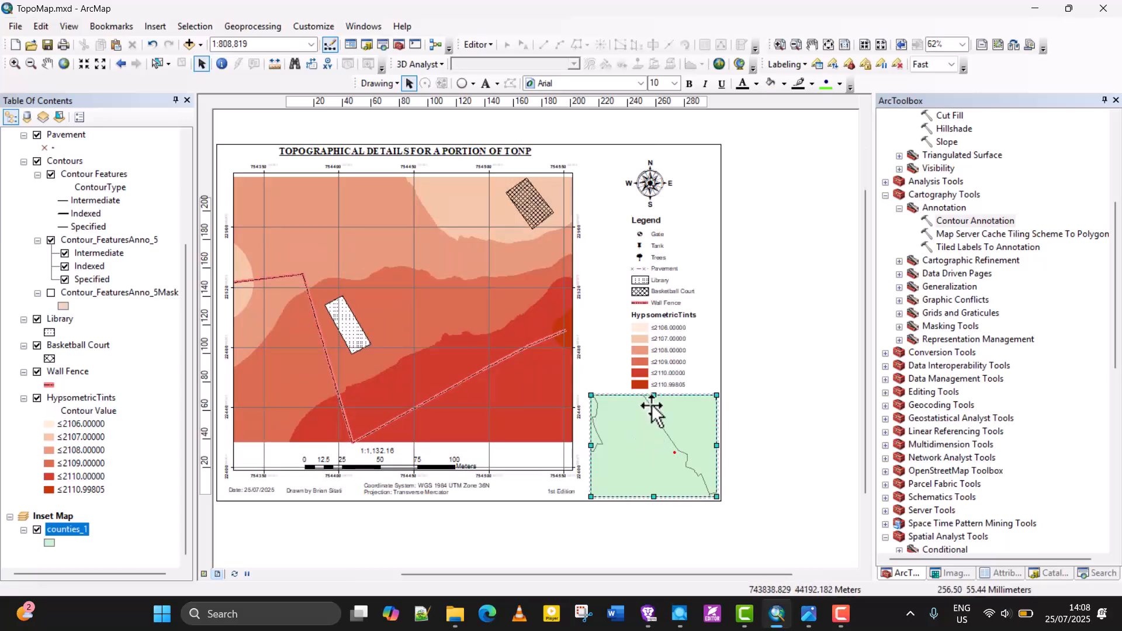
drag(653, 396, 654, 408)
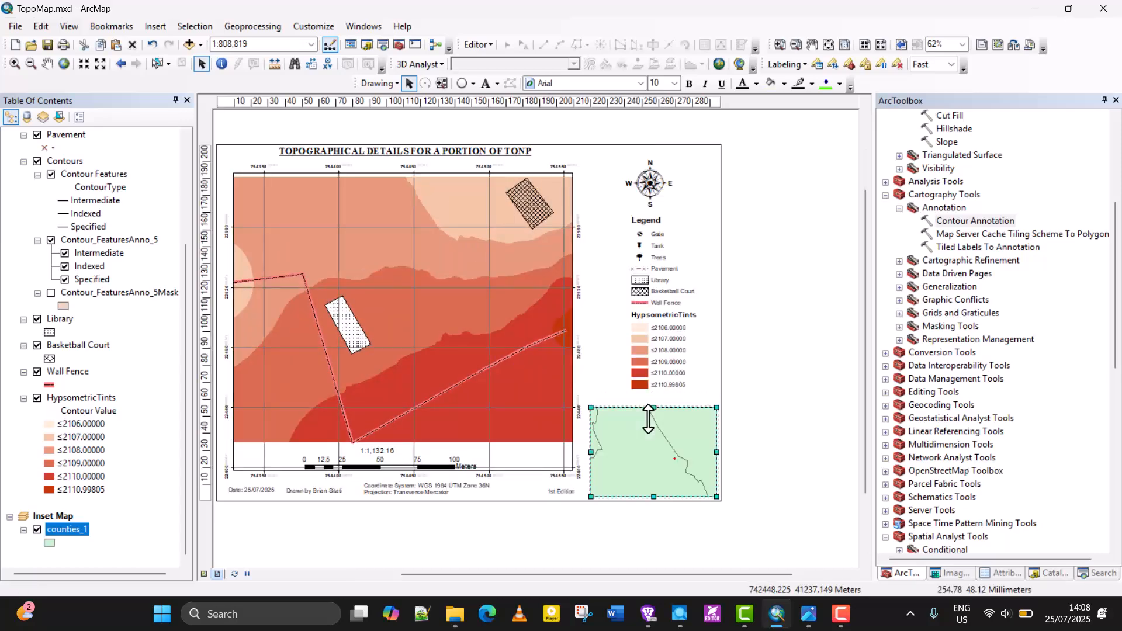
Step: Review the general properties of the Inset Map data frame and dismiss them without applying changes
right_click(648, 428)
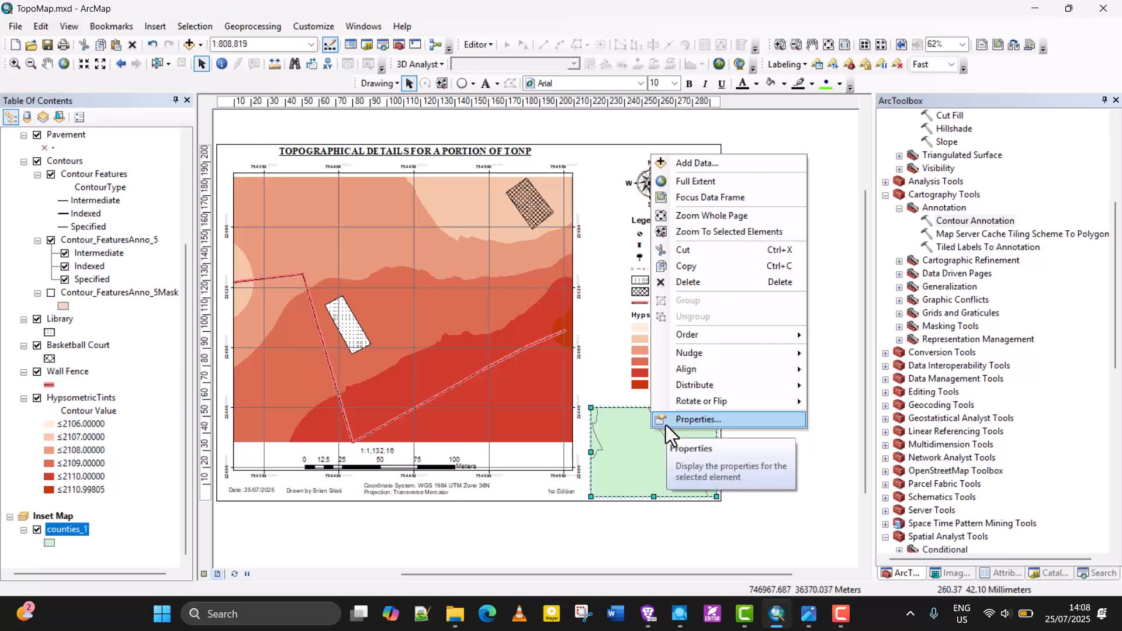
click(673, 422)
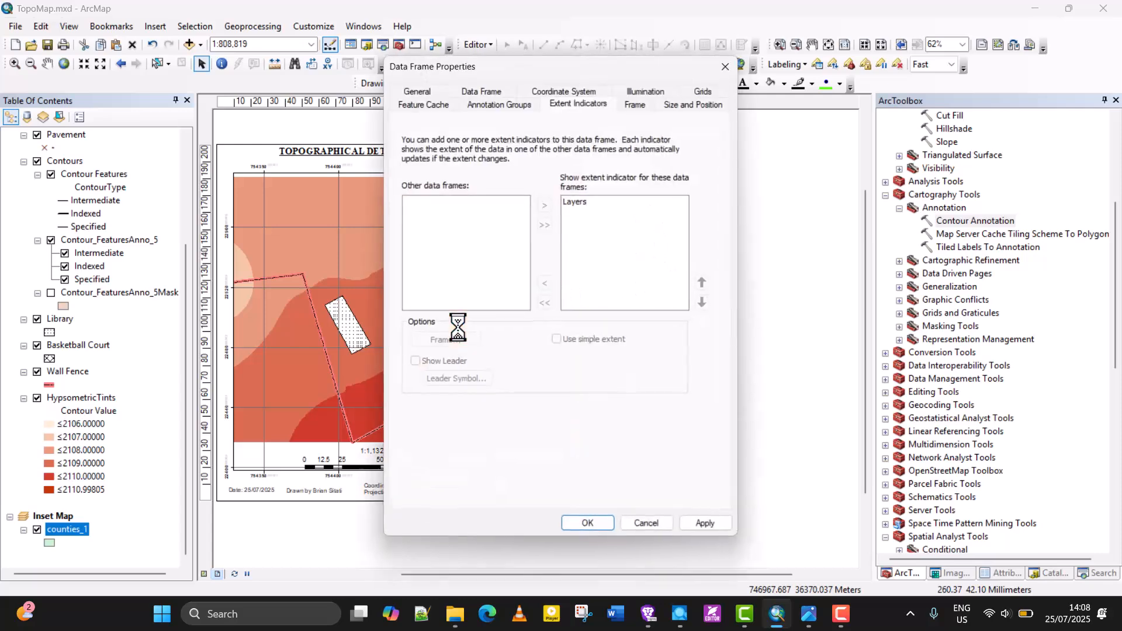
click(417, 92)
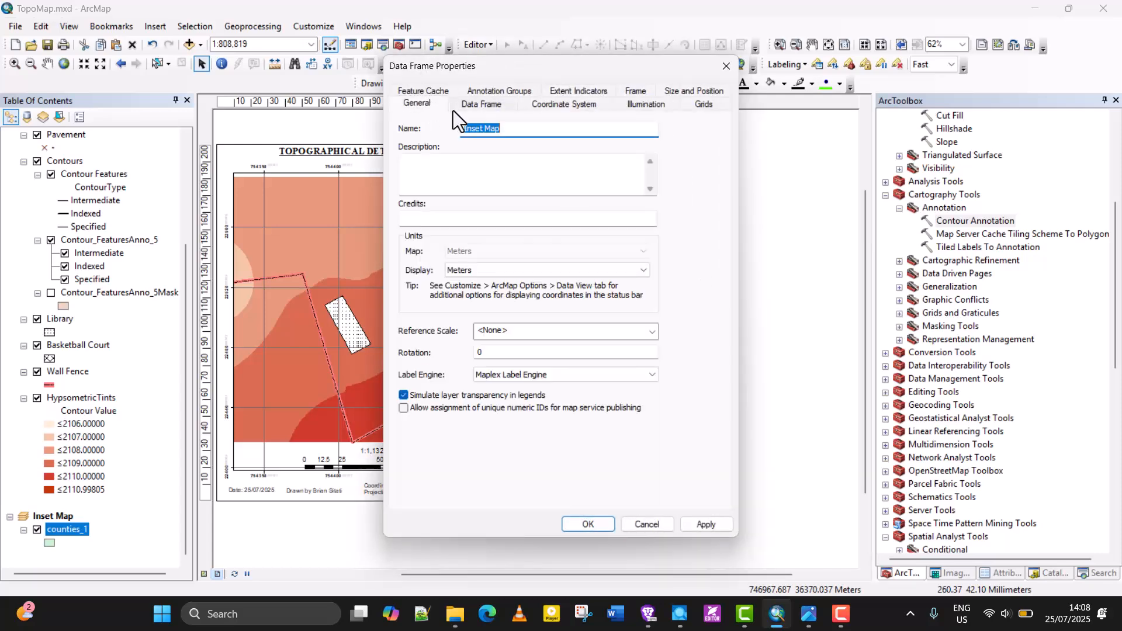
click(633, 524)
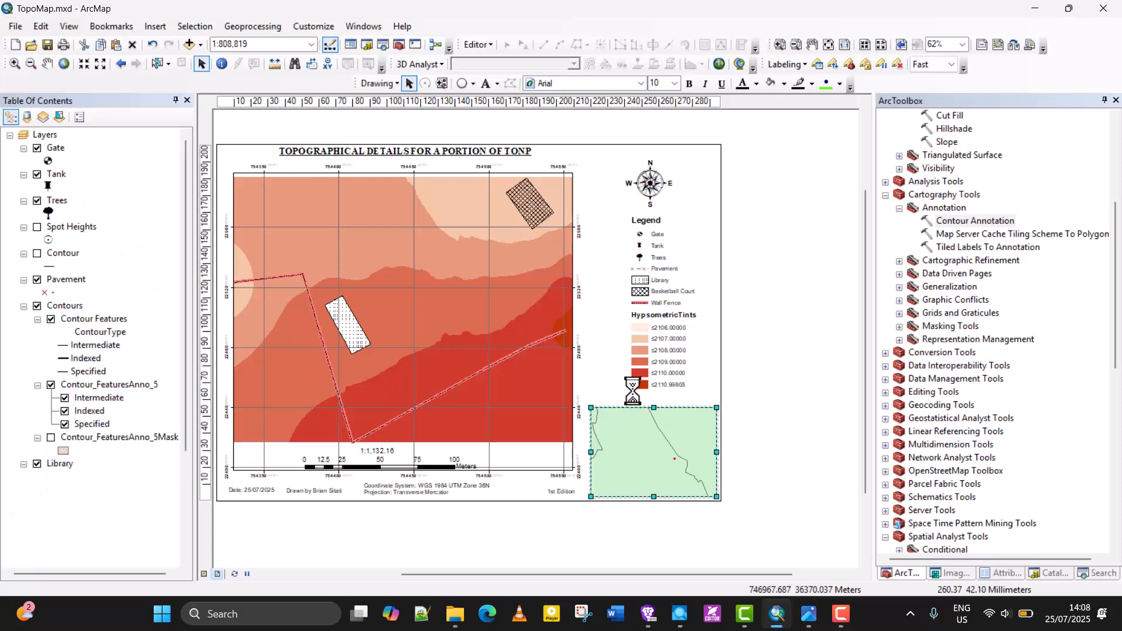
scroll(633, 391, up, 2)
scroll(643, 398, down, 3)
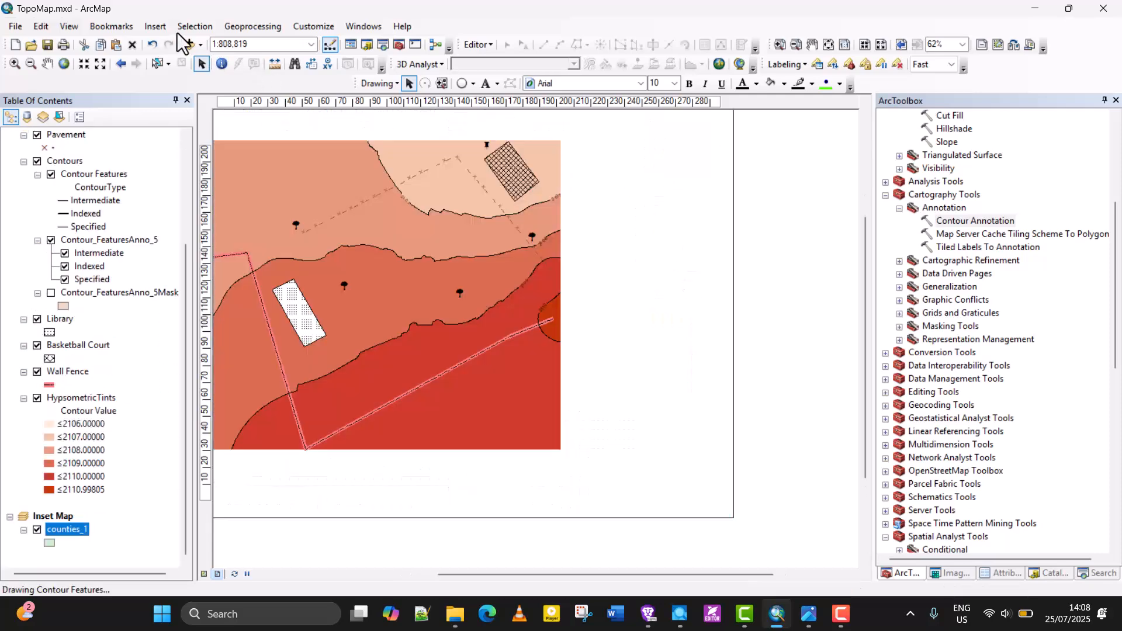
Step: Add the text "Part of Nandi County" to the layout and place it just above the inset map frame
click(155, 26)
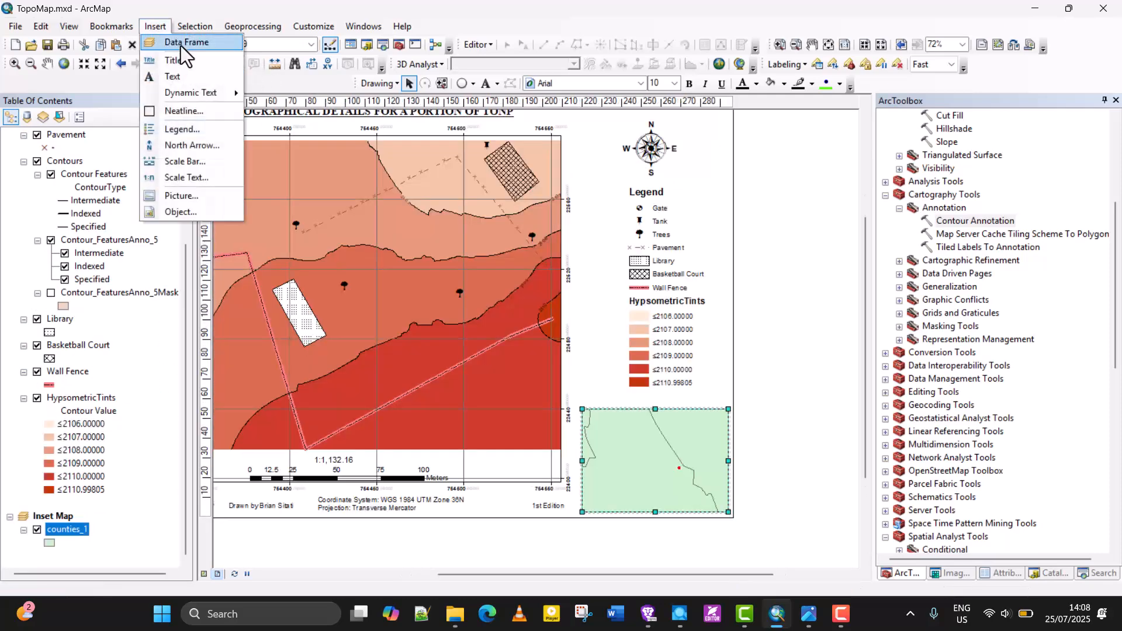
click(182, 82)
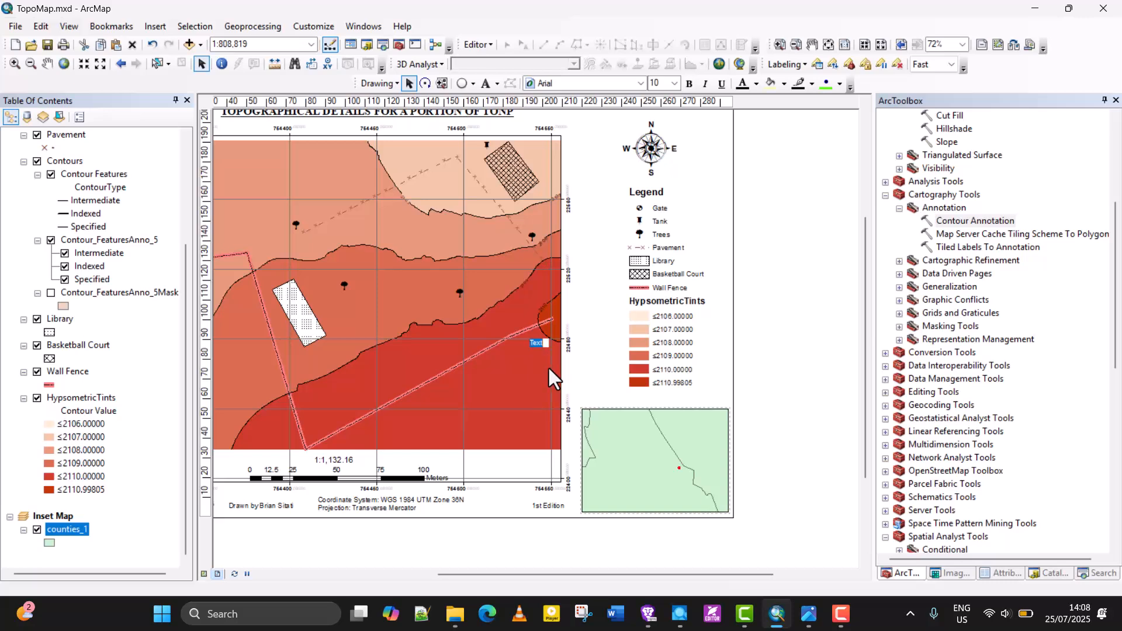
text(Nan)
text(t of)
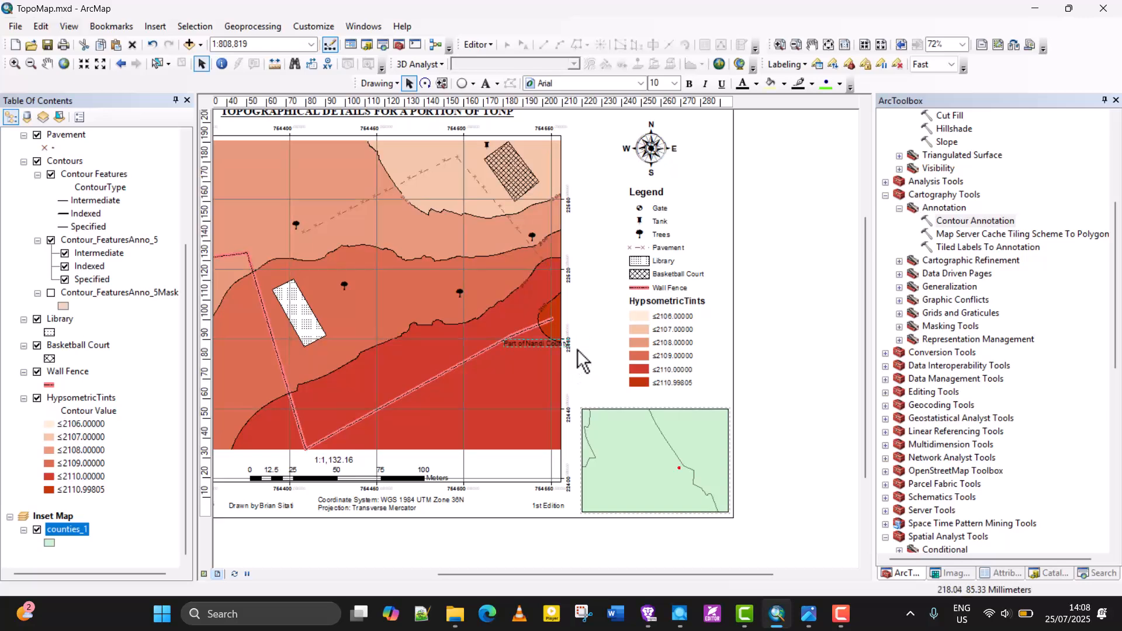
drag(550, 344, 660, 400)
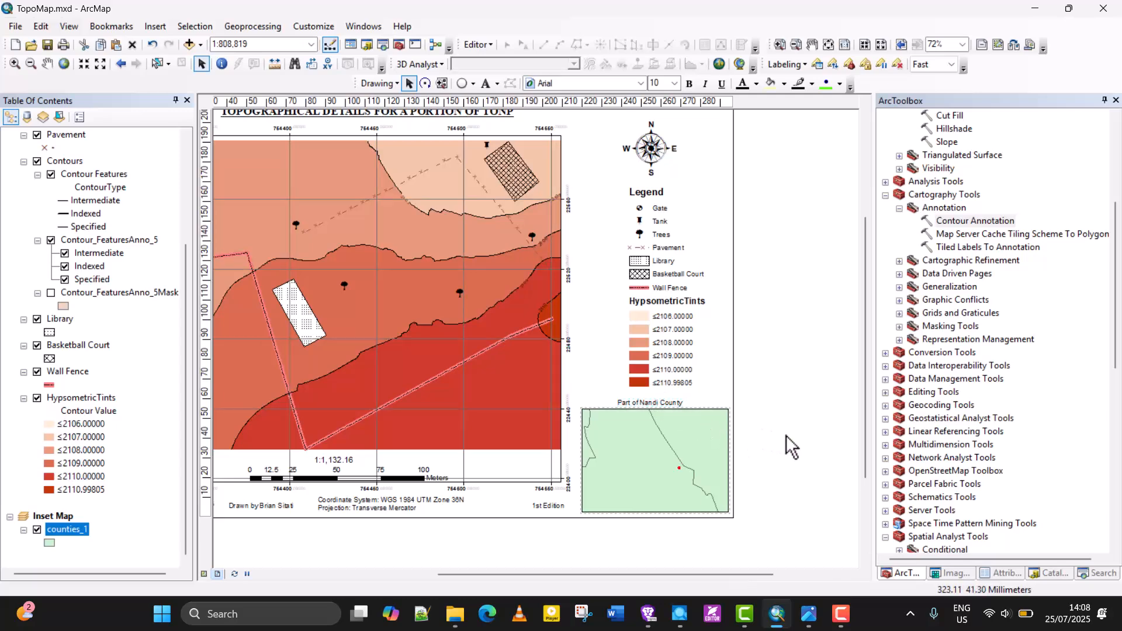
click(762, 436)
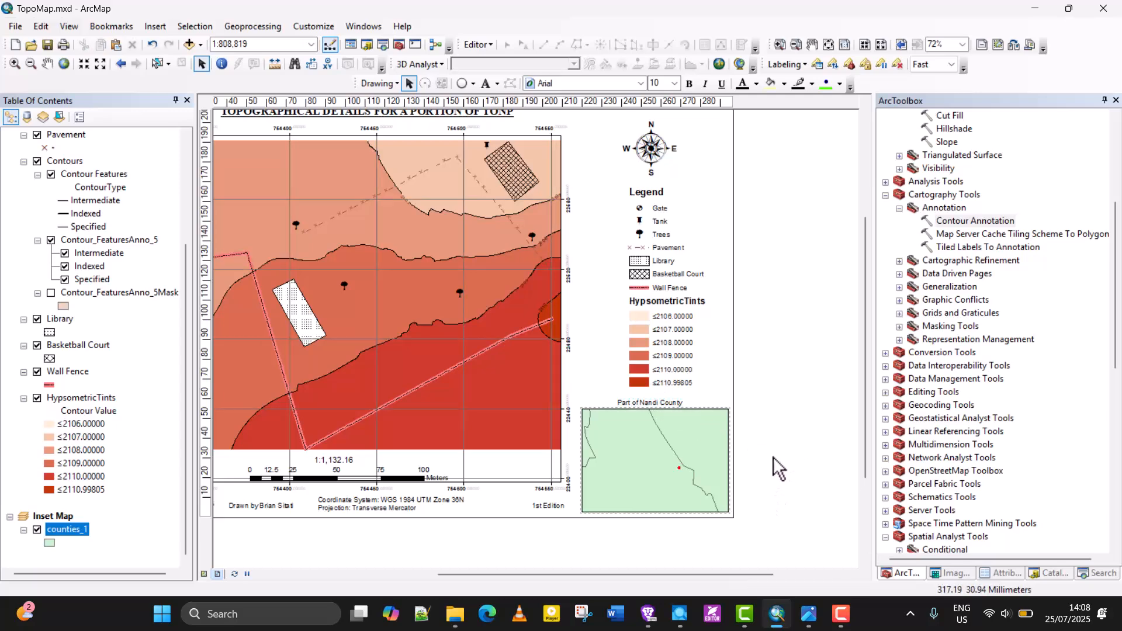
Step: Try adding an Alternating Scale Bar 1 for the Inset Map and placing it along the inset frame's lower edge
scroll(772, 457, down, 3)
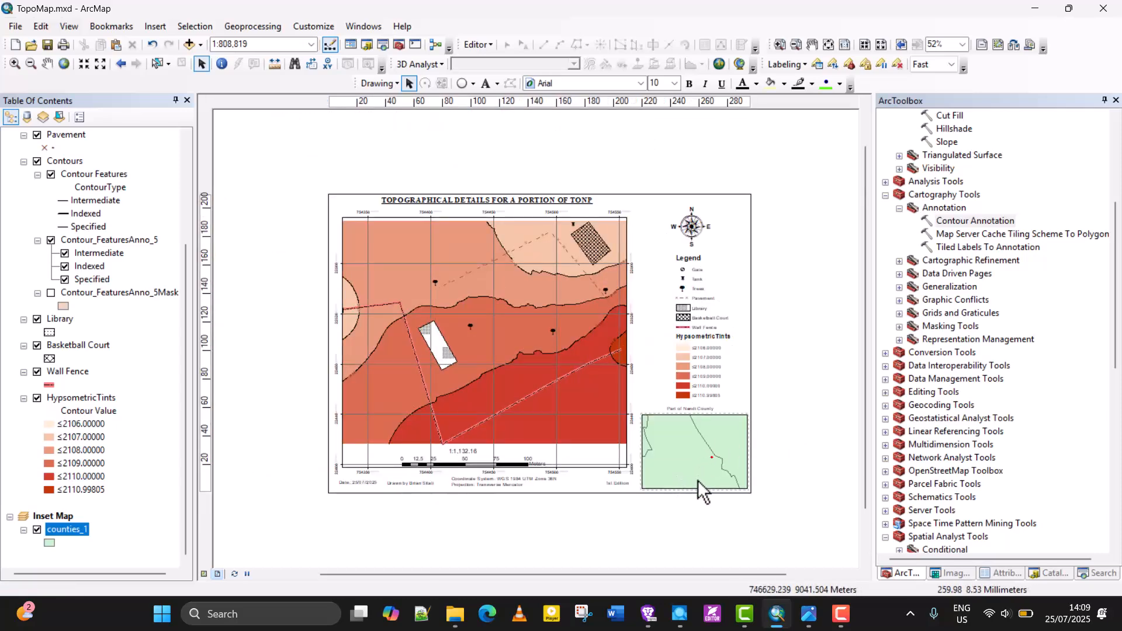
click(686, 461)
right_click(686, 462)
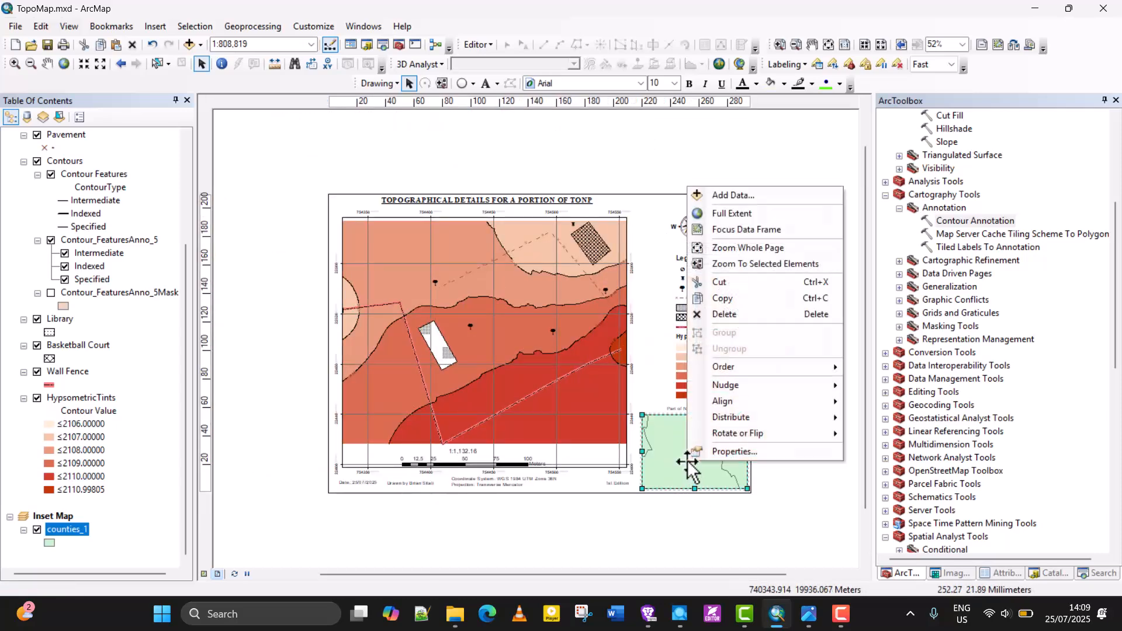
click(155, 27)
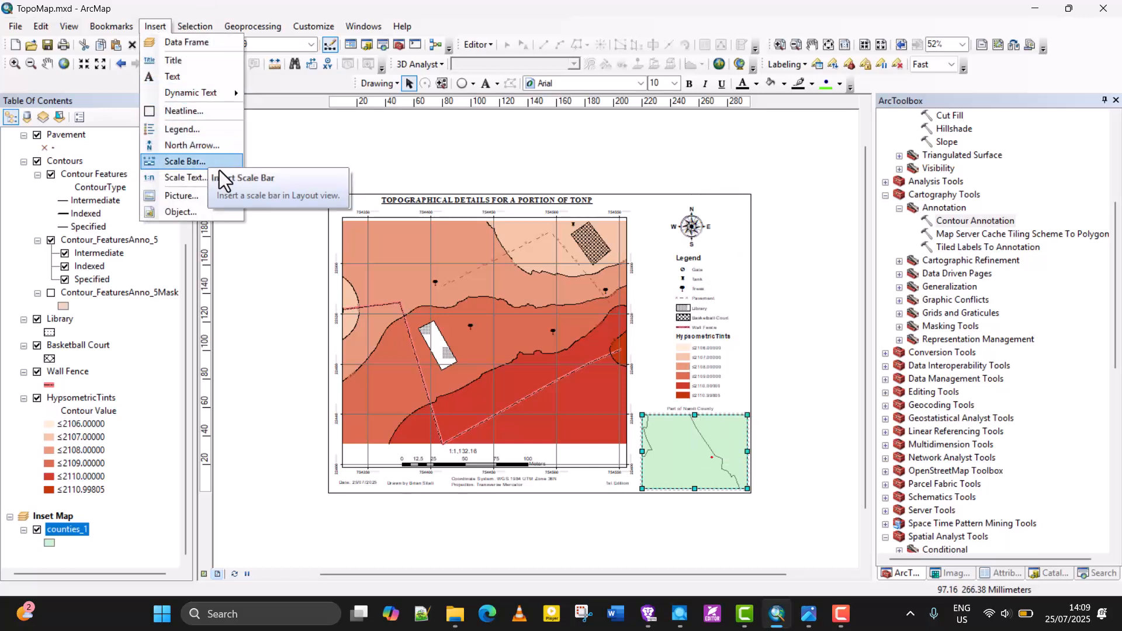
click(193, 162)
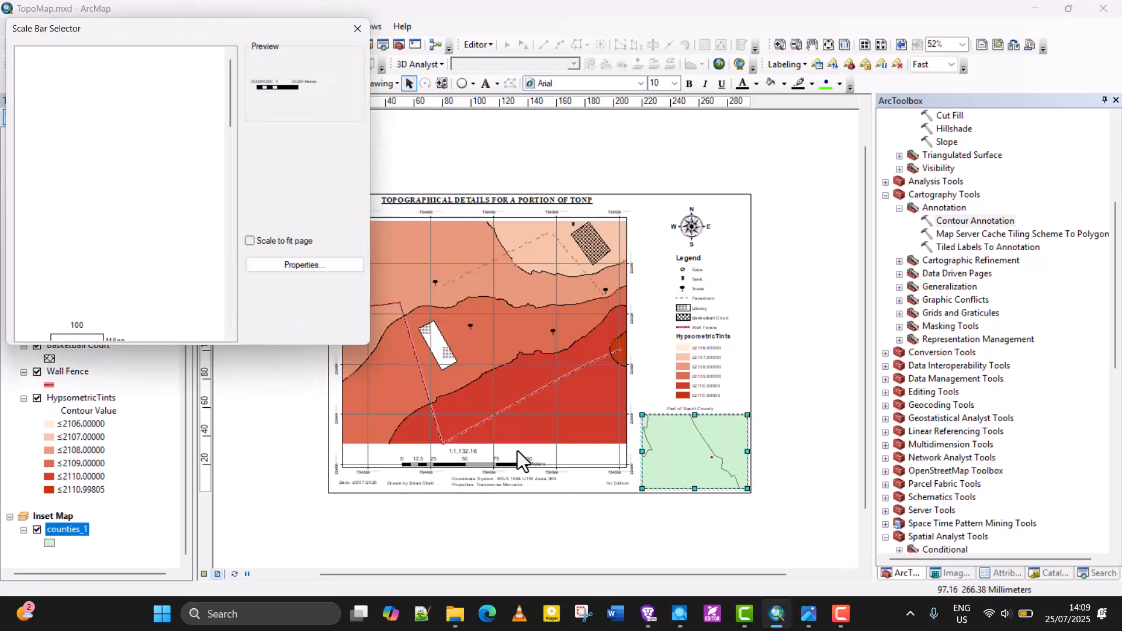
click(123, 260)
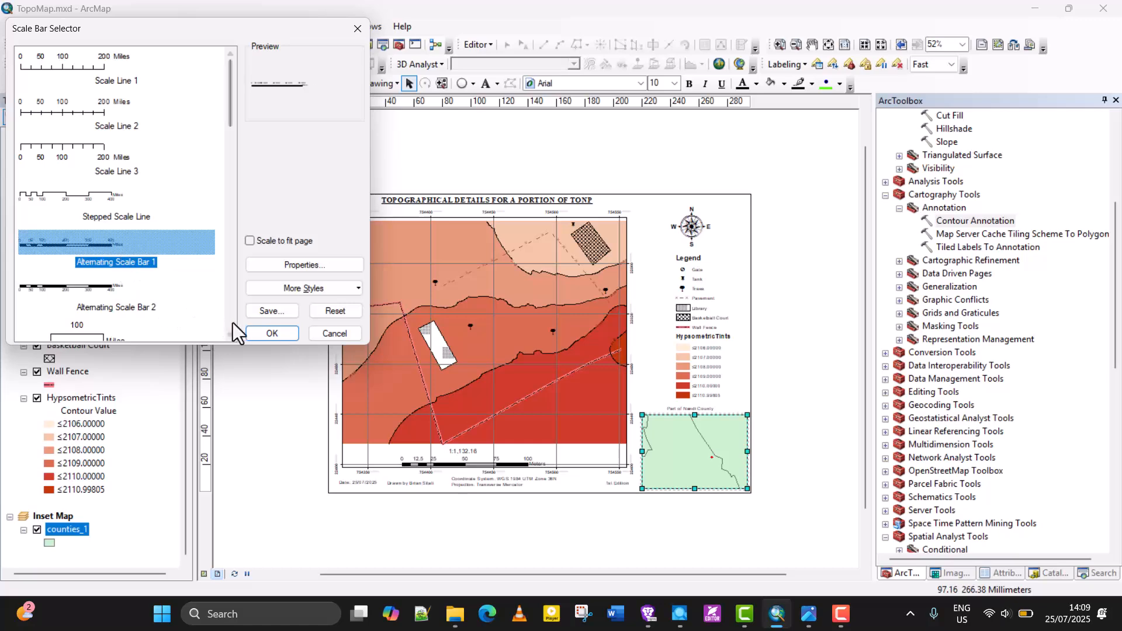
click(271, 332)
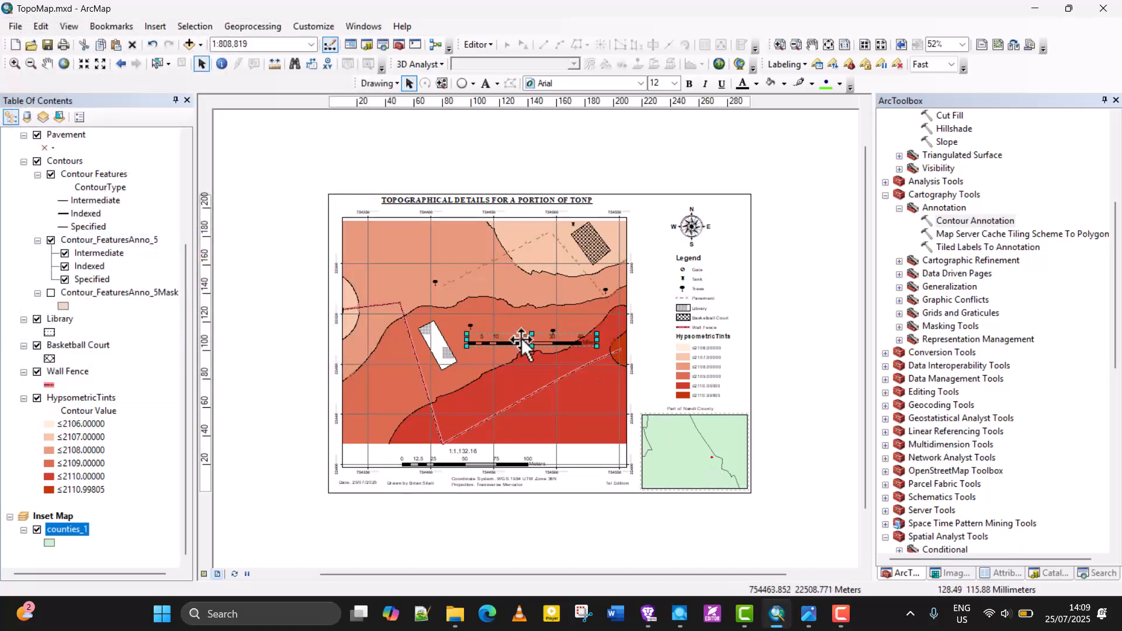
drag(539, 335, 728, 478)
Step: Set the inset scale bar's division units to Meters
right_click(728, 478)
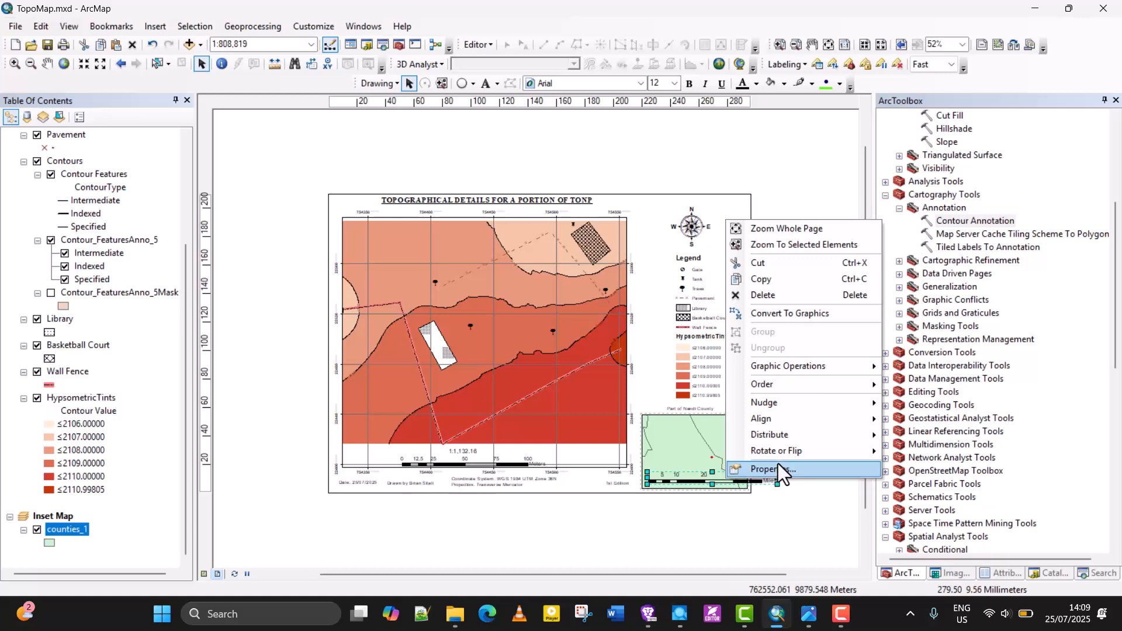
click(777, 465)
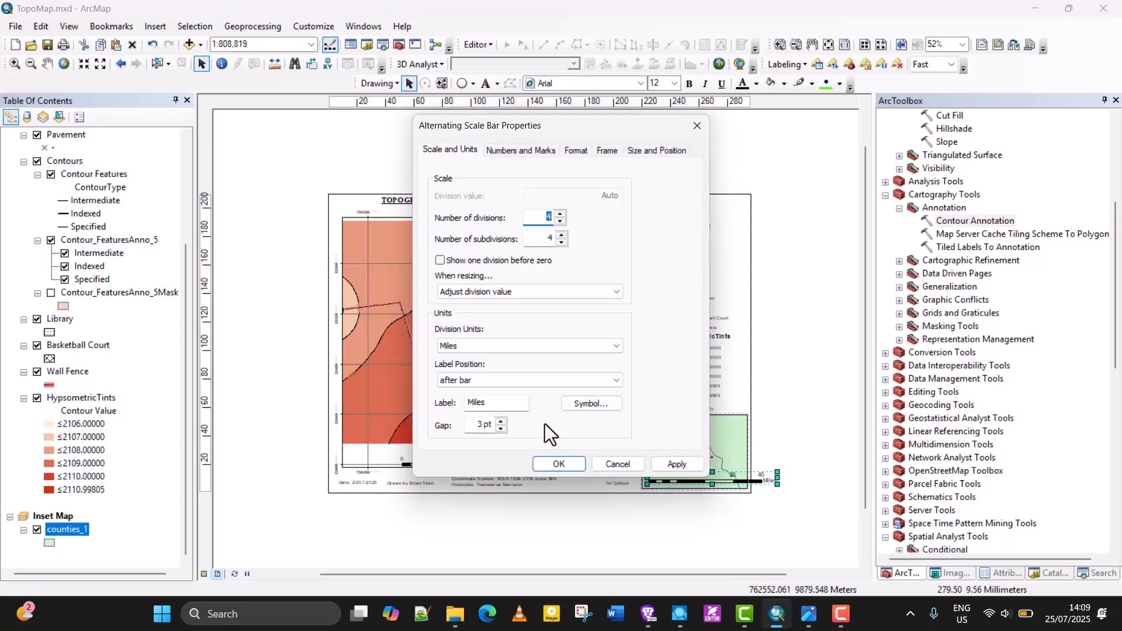
click(482, 349)
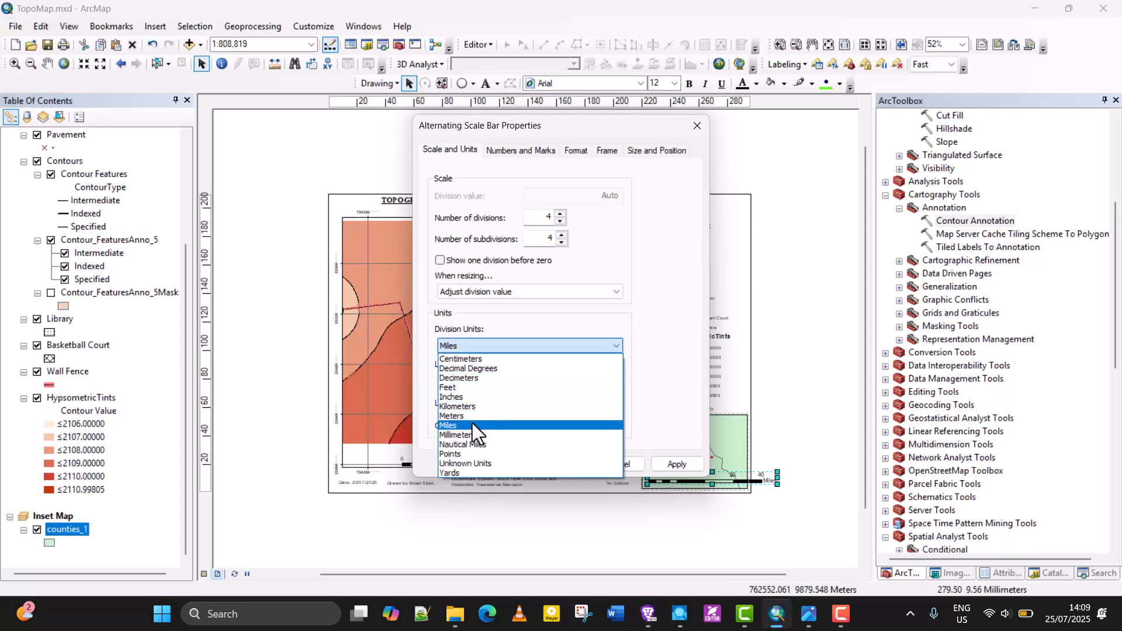
click(478, 416)
click(664, 462)
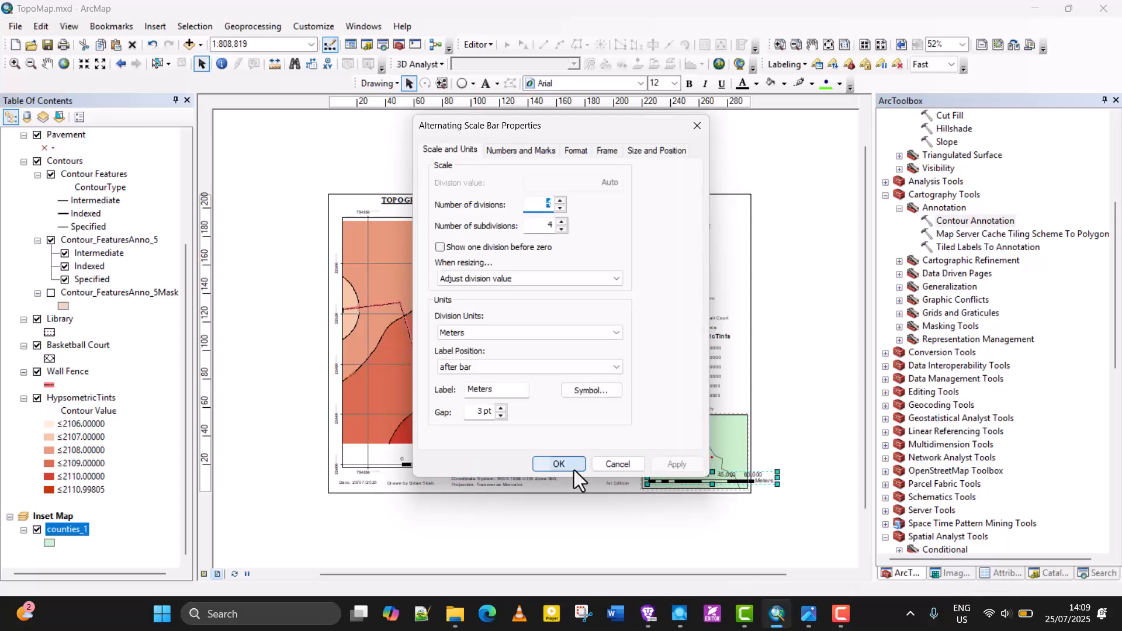
click(574, 470)
Step: Delete the scale bar from the inset map
scroll(779, 501, down, 2)
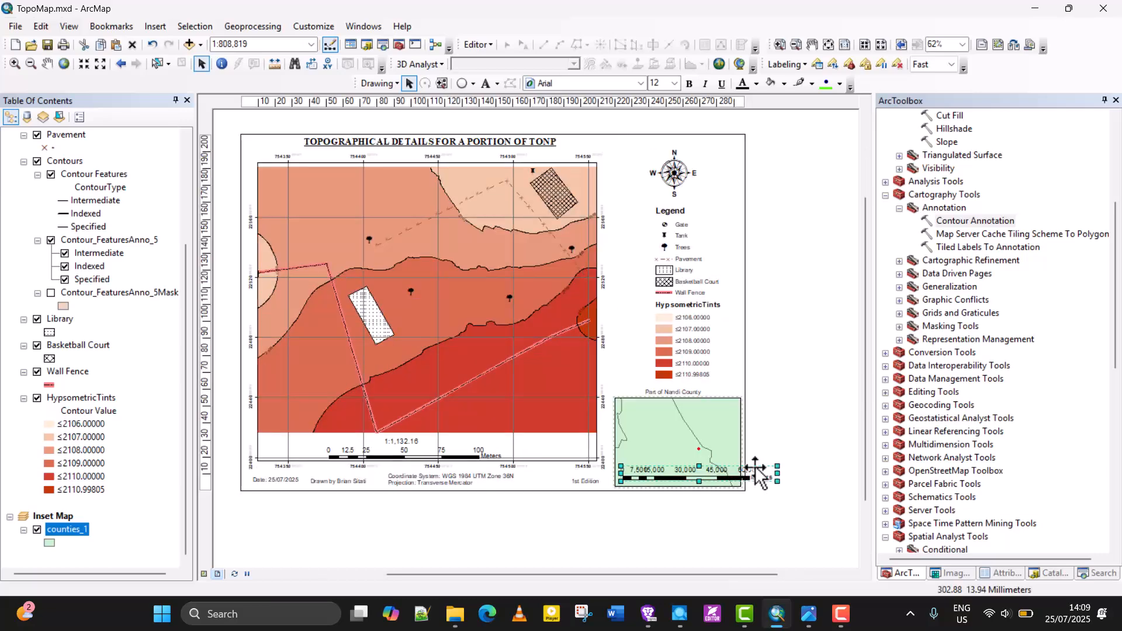
right_click(755, 466)
click(799, 300)
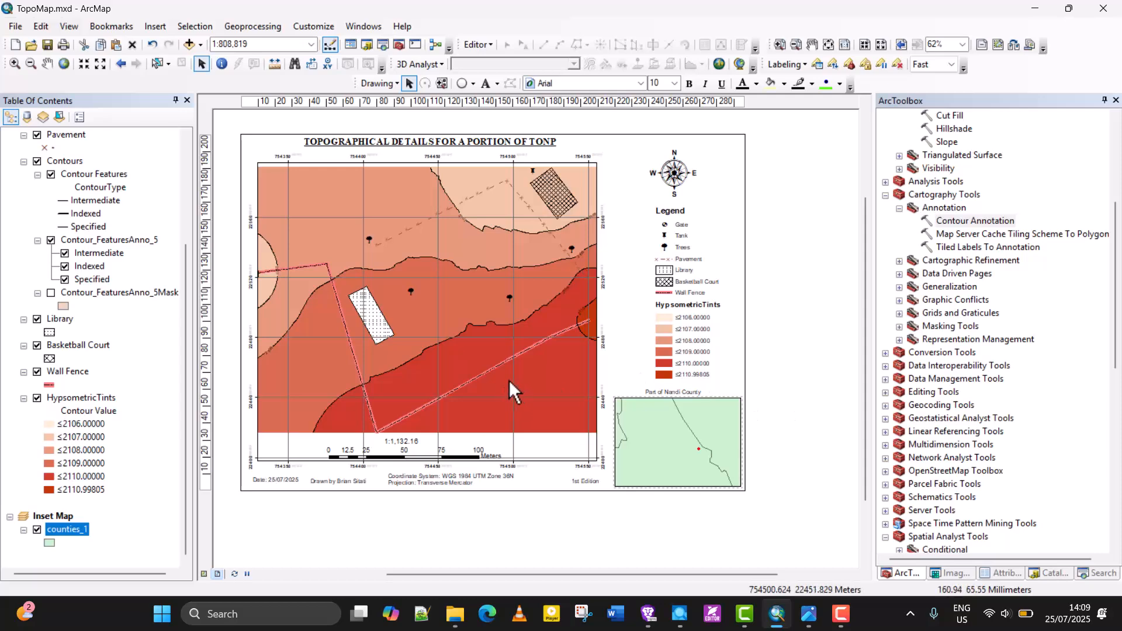
Step: Insert a neatline around all layout elements and shrink it to enclose only the main map with its scale and marginal notes
scroll(679, 466, up, 1)
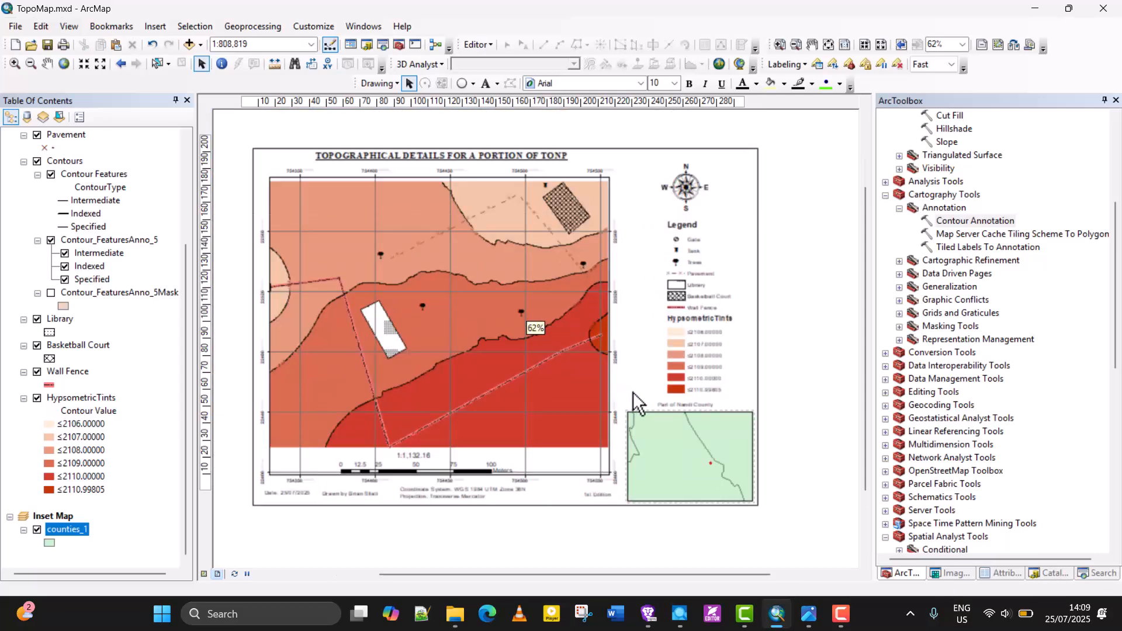
scroll(644, 396, down, 1)
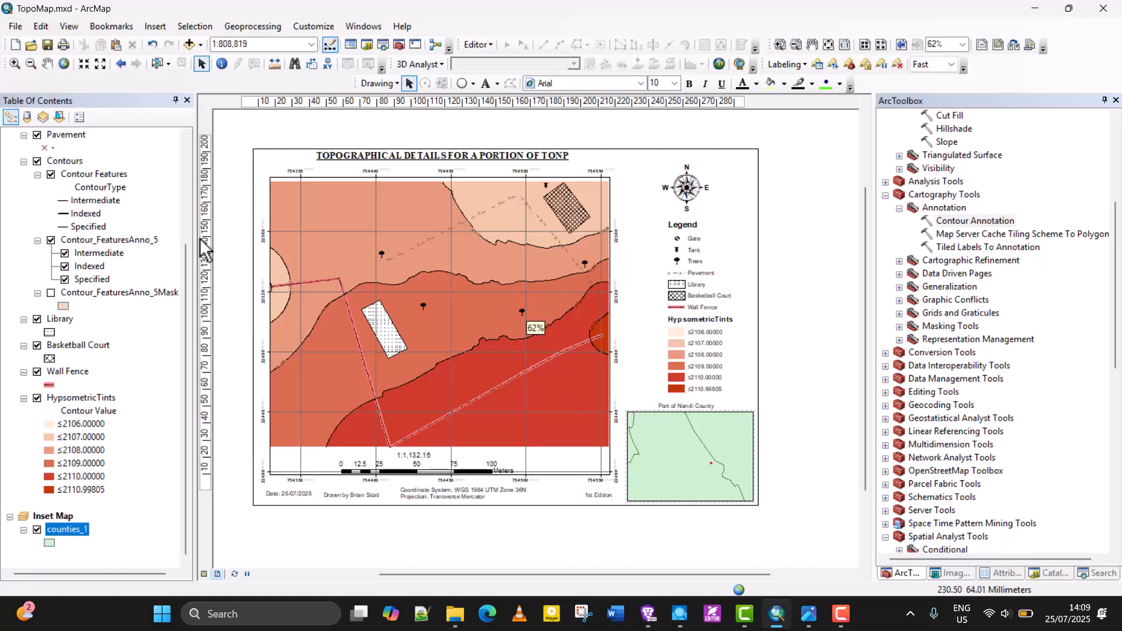
click(164, 27)
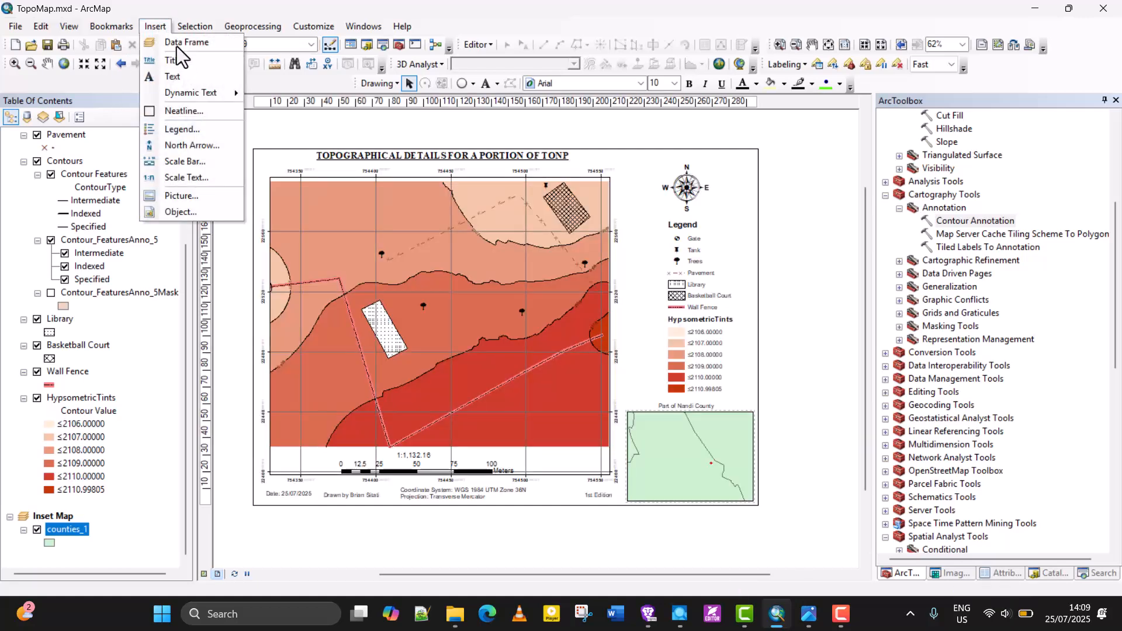
click(182, 111)
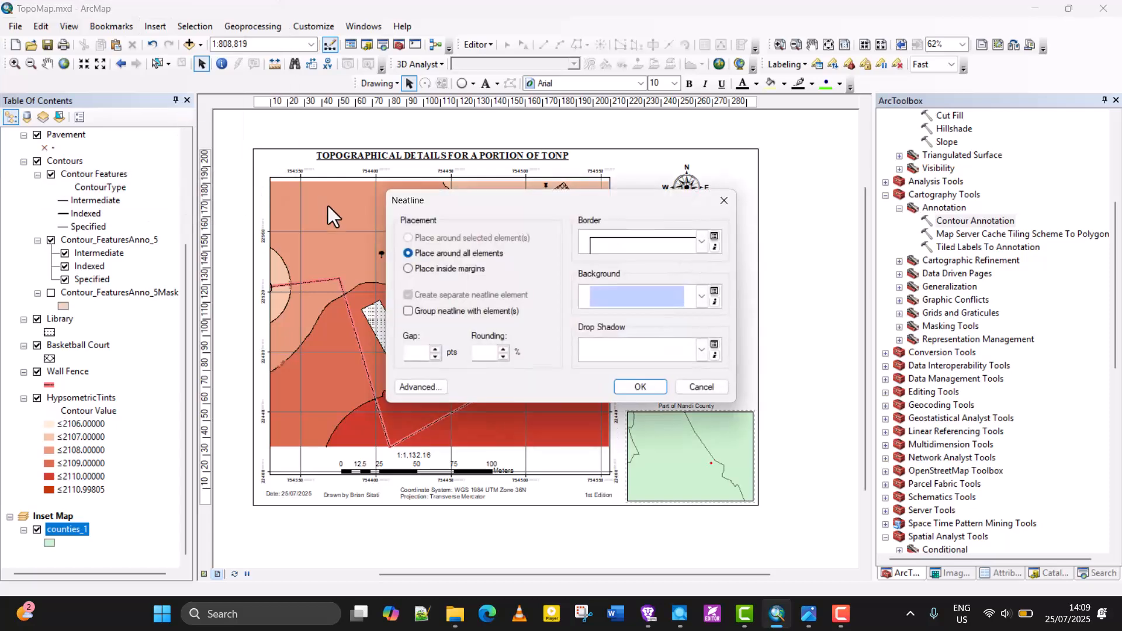
click(651, 390)
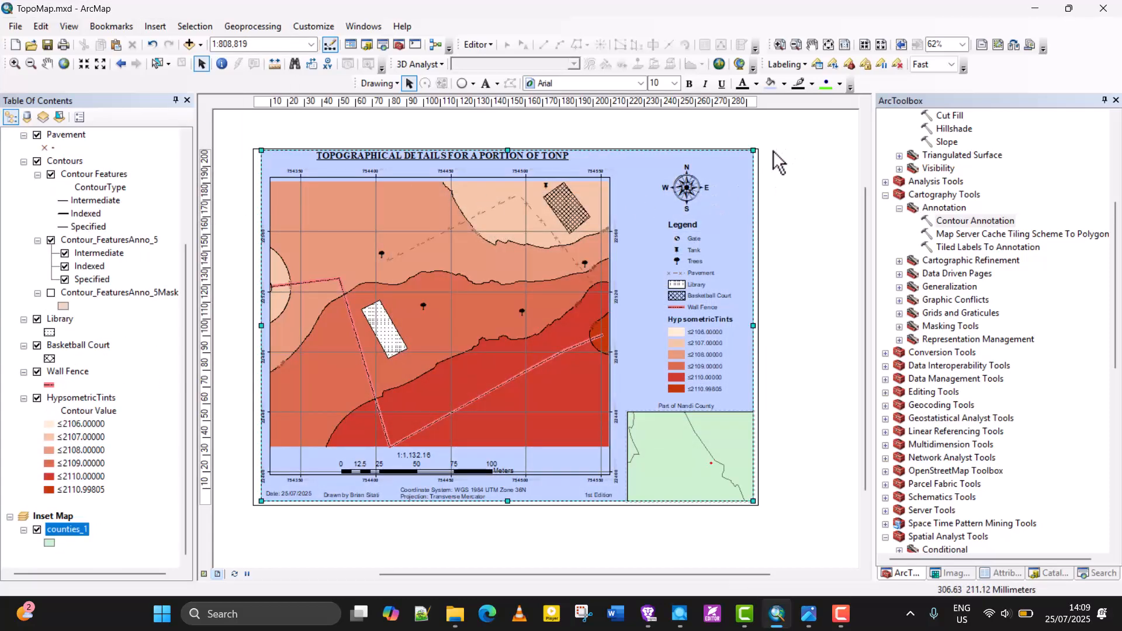
drag(753, 151, 619, 165)
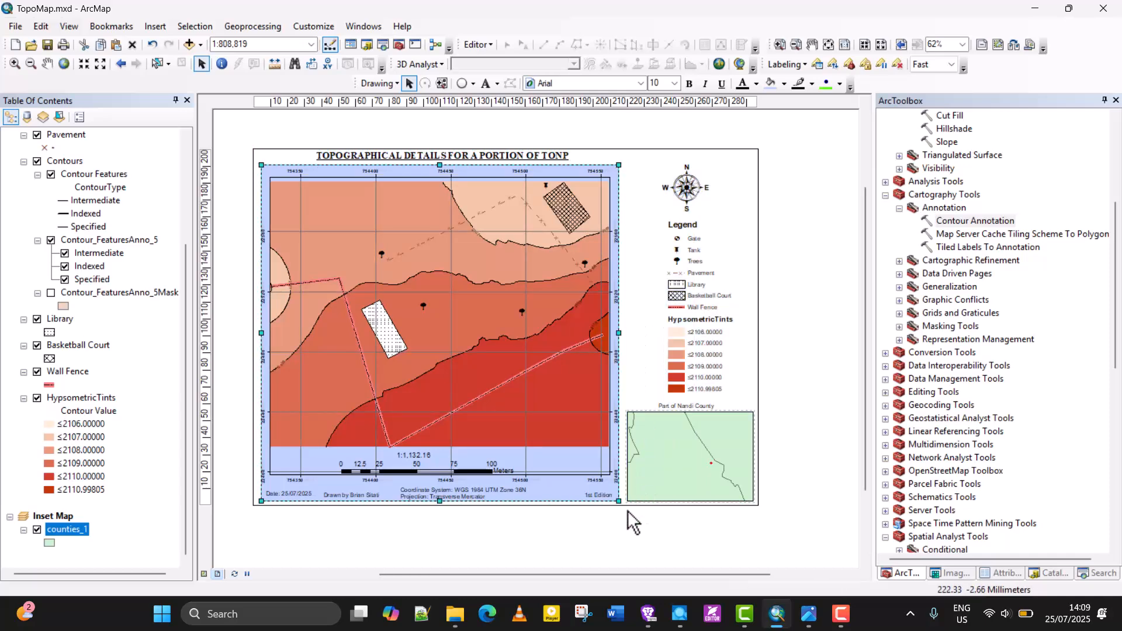
click(608, 541)
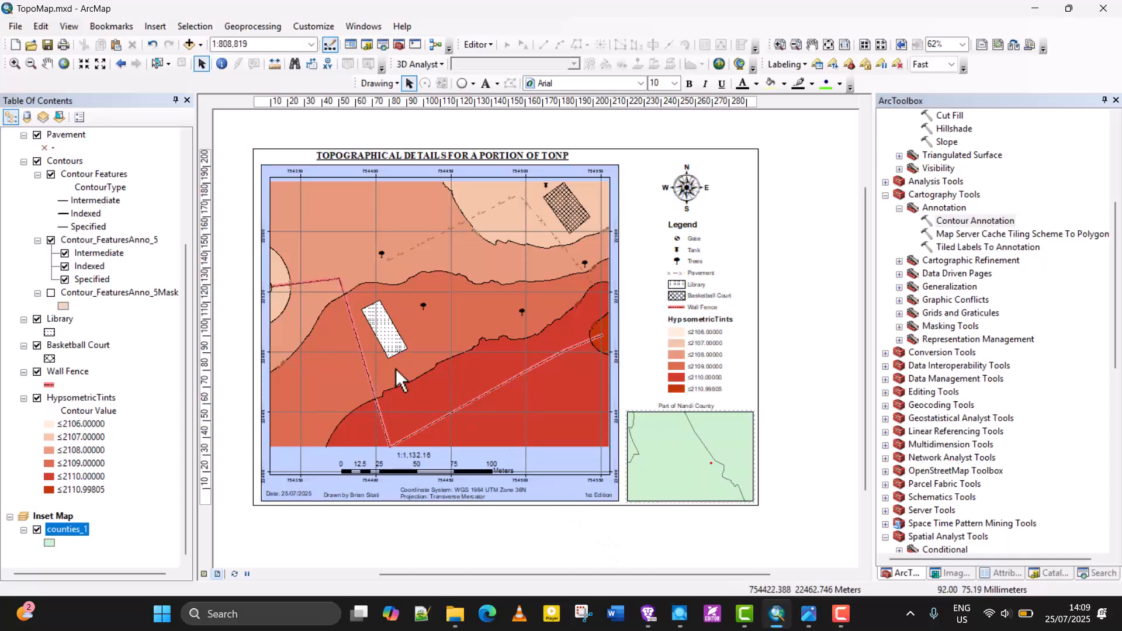
Step: Extend the neatline slightly outward along the main map's west side, then deselect it
click(265, 302)
scroll(244, 323, up, 3)
scroll(245, 325, down, 5)
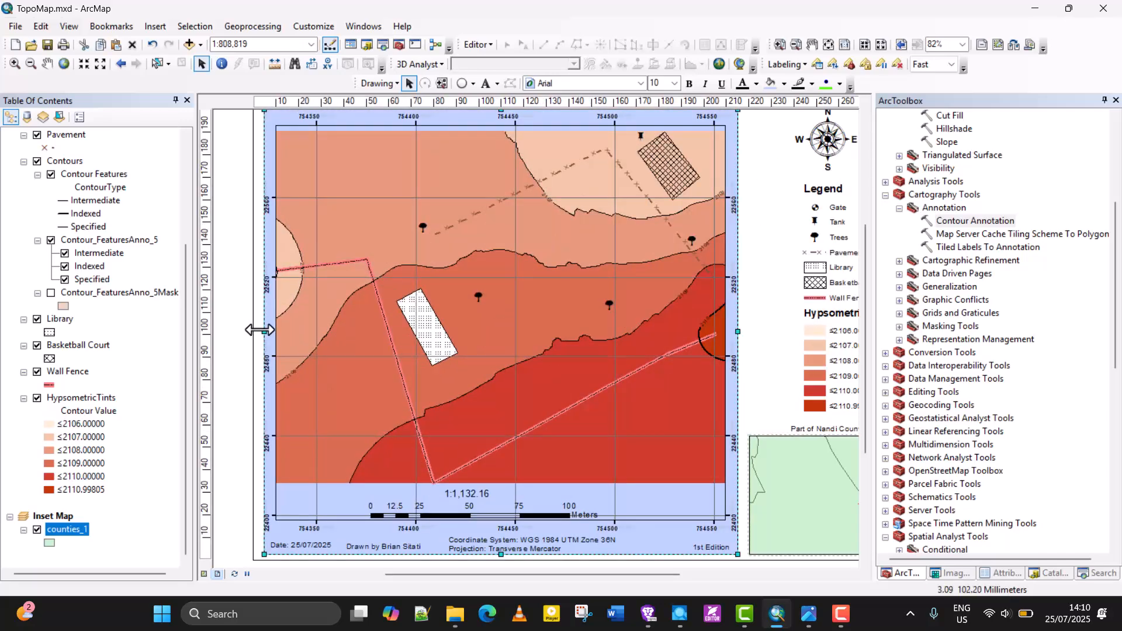
drag(258, 330, 253, 331)
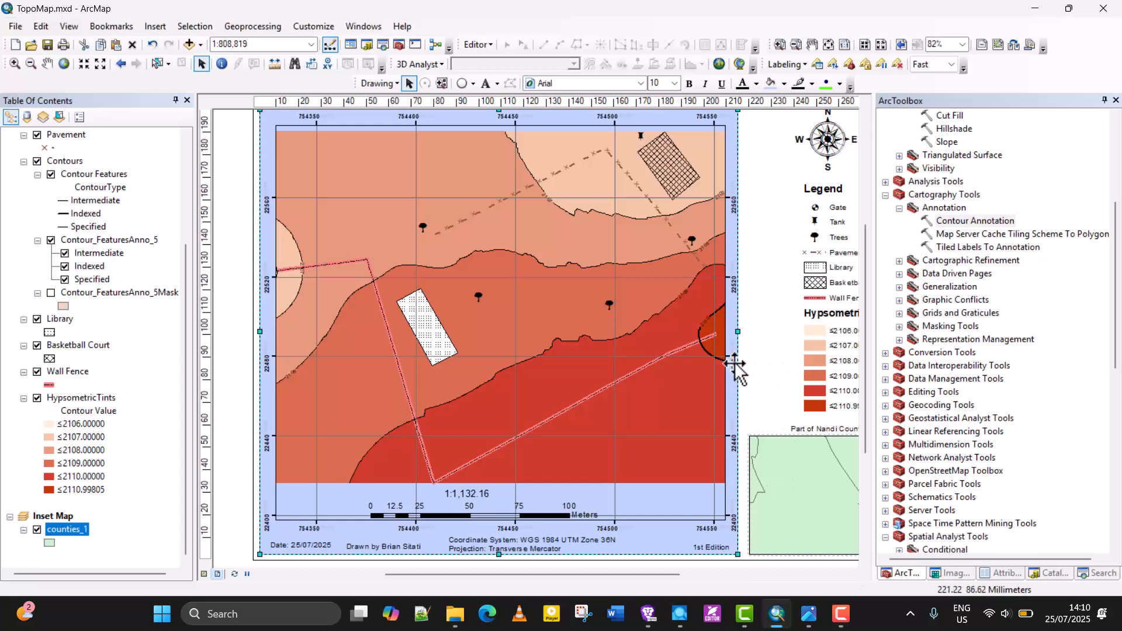
scroll(474, 394, down, 3)
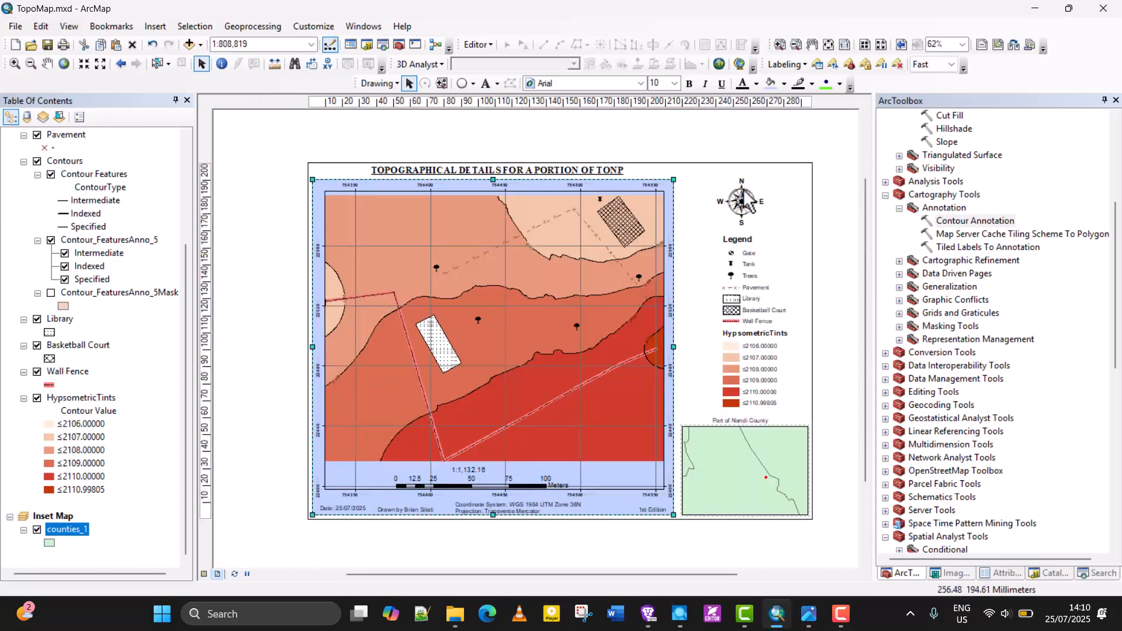
click(788, 141)
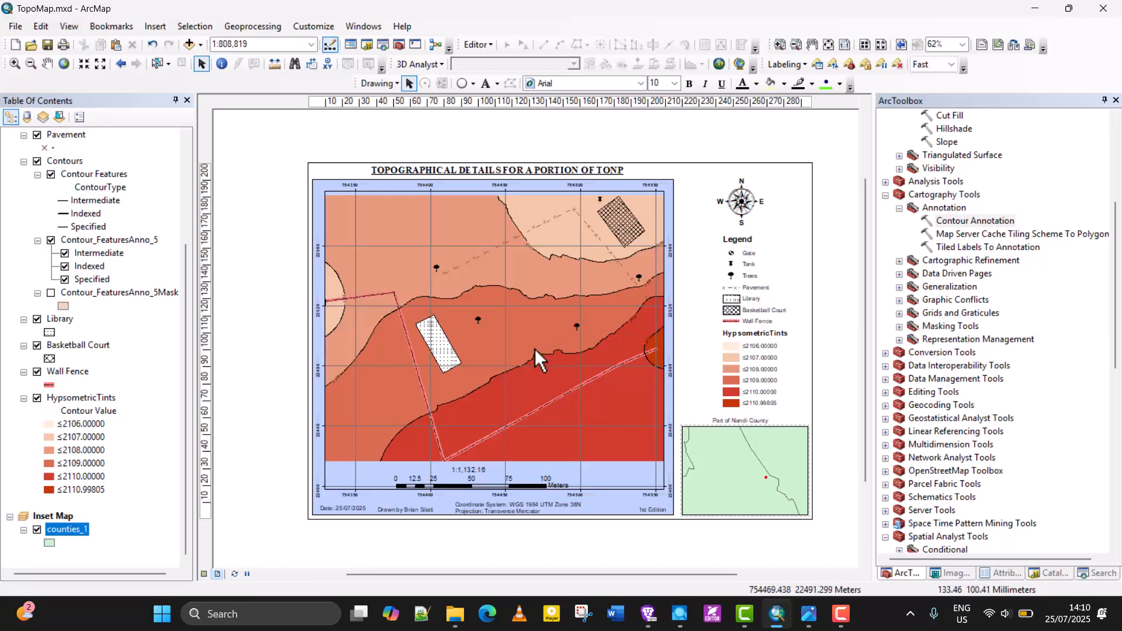
Step: Remove the neatline's background colour and change its border to Double Line
right_click(326, 180)
click(399, 429)
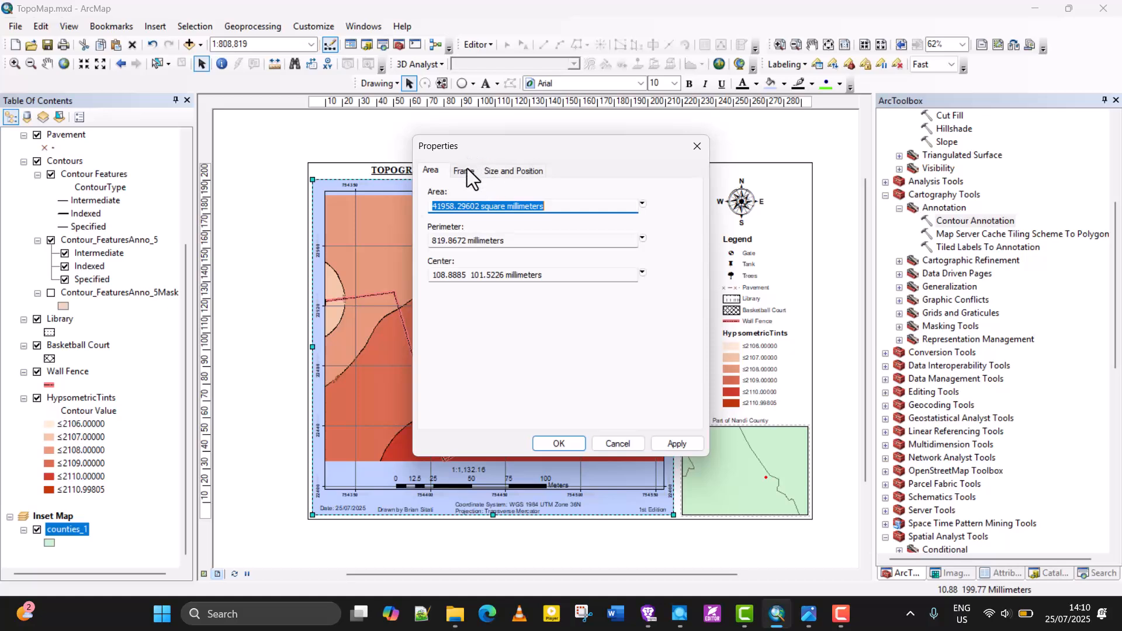
click(464, 170)
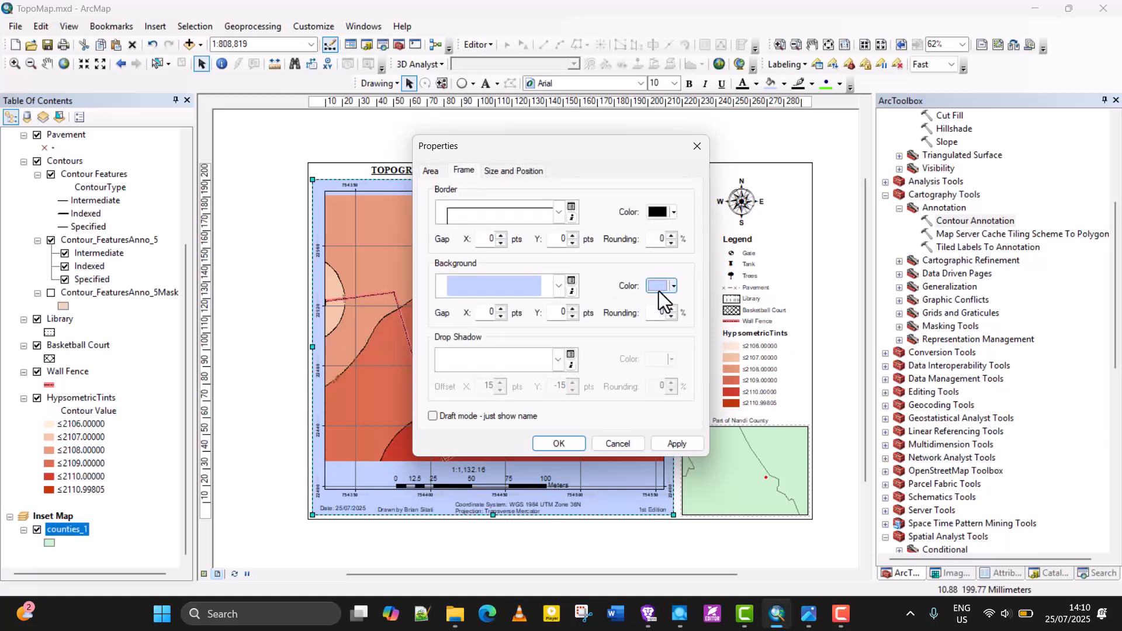
click(675, 287)
click(688, 304)
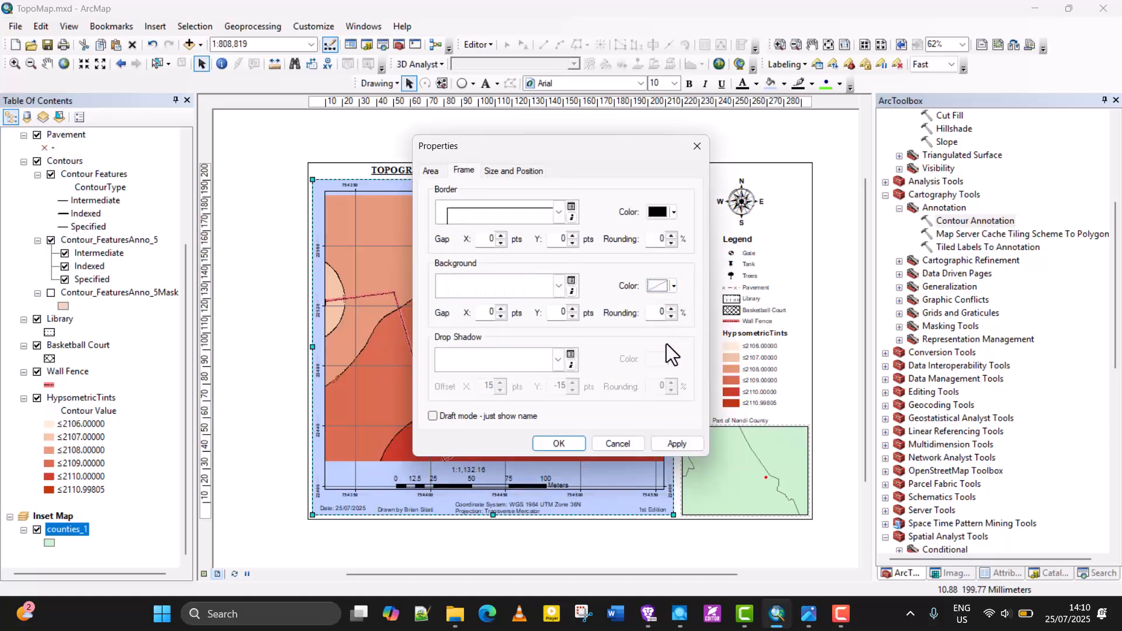
click(559, 210)
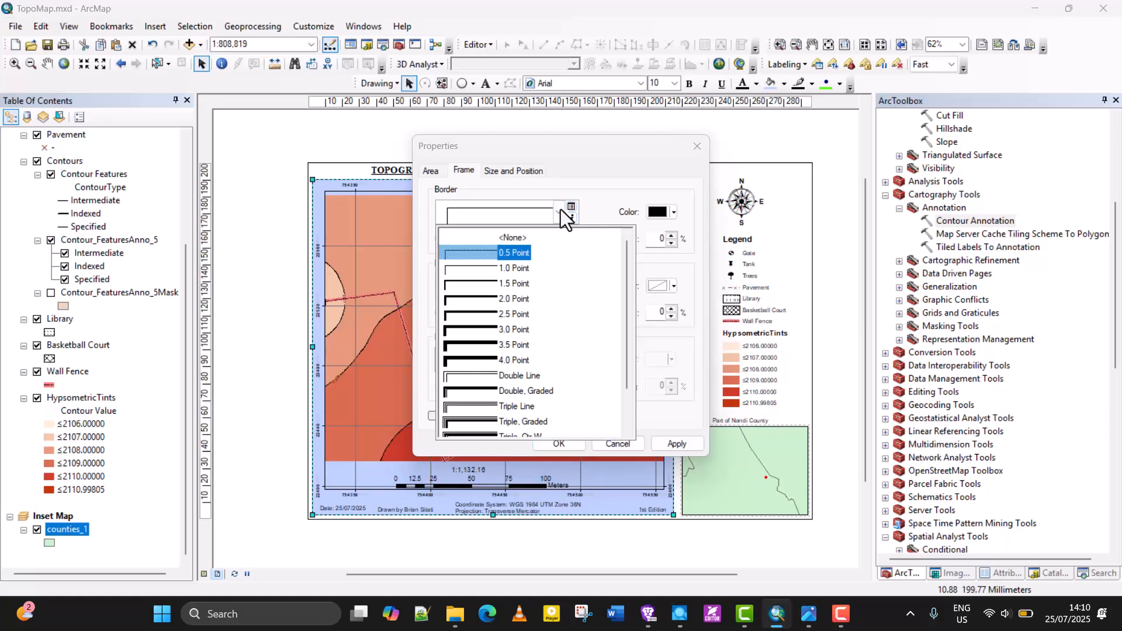
click(487, 377)
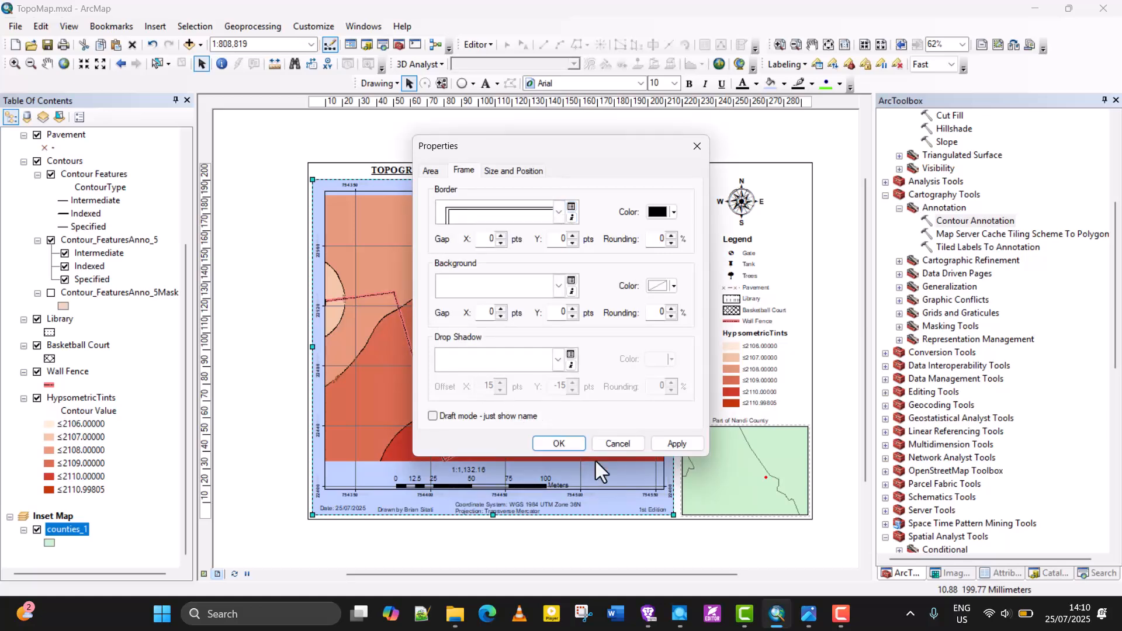
click(667, 448)
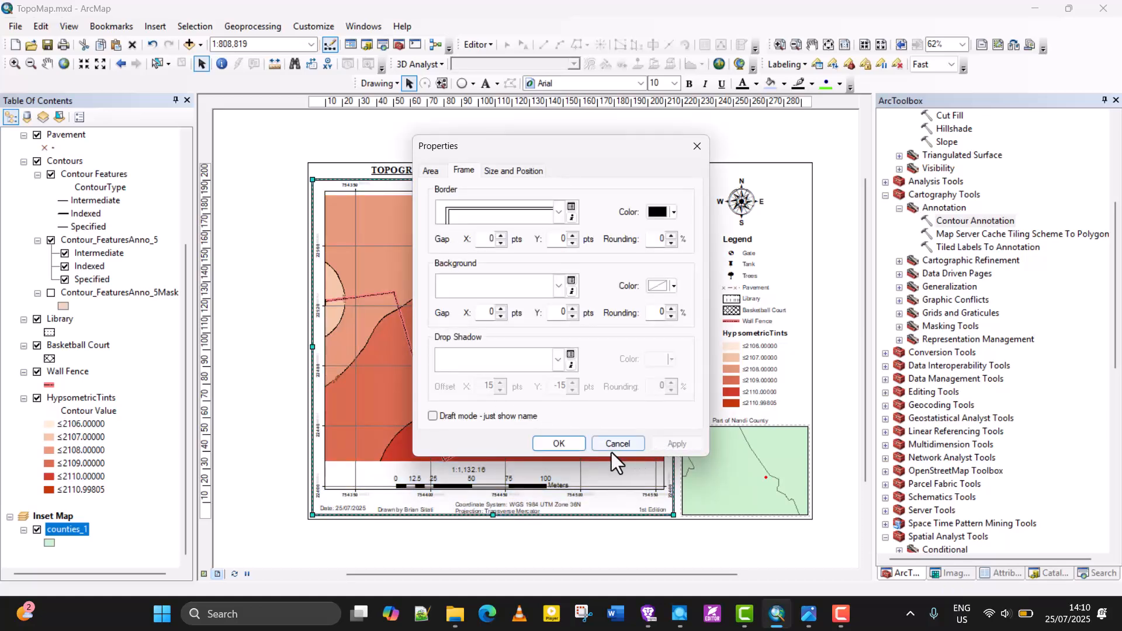
click(565, 444)
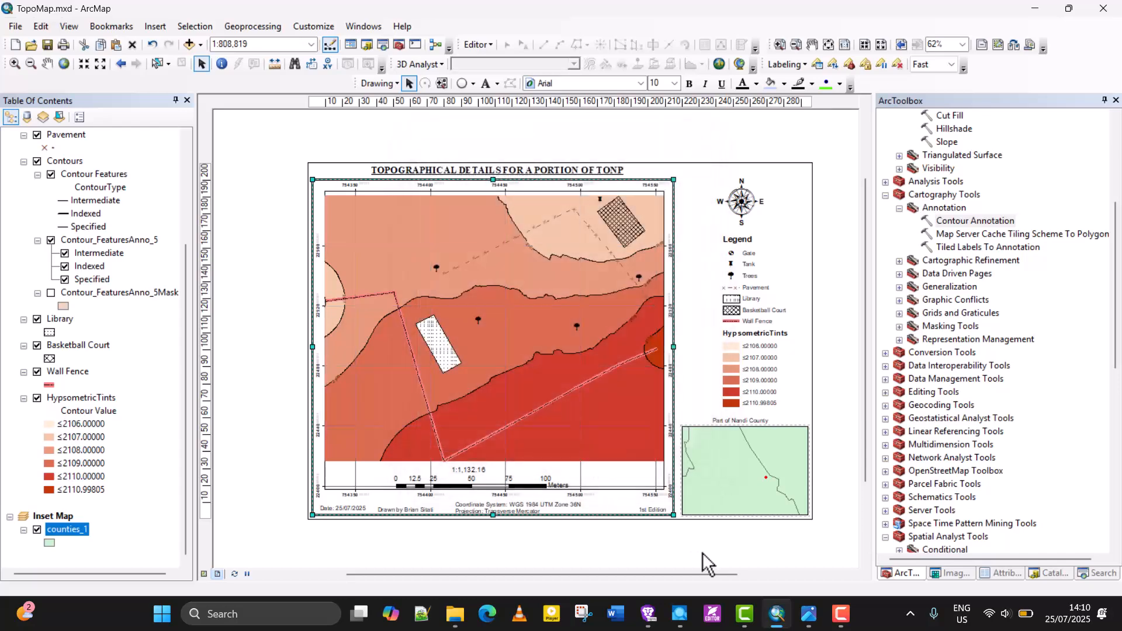
Step: Extend the neatline slightly outward along the main map's east side towards the inset map, then deselect it
click(660, 408)
scroll(679, 341, down, 2)
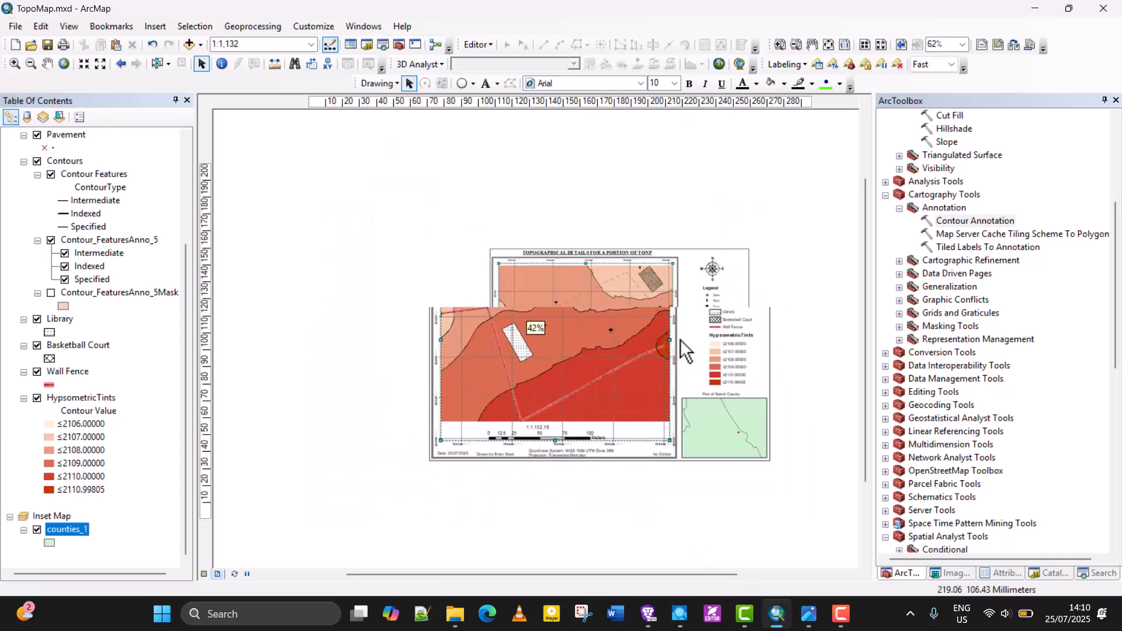
scroll(679, 341, up, 3)
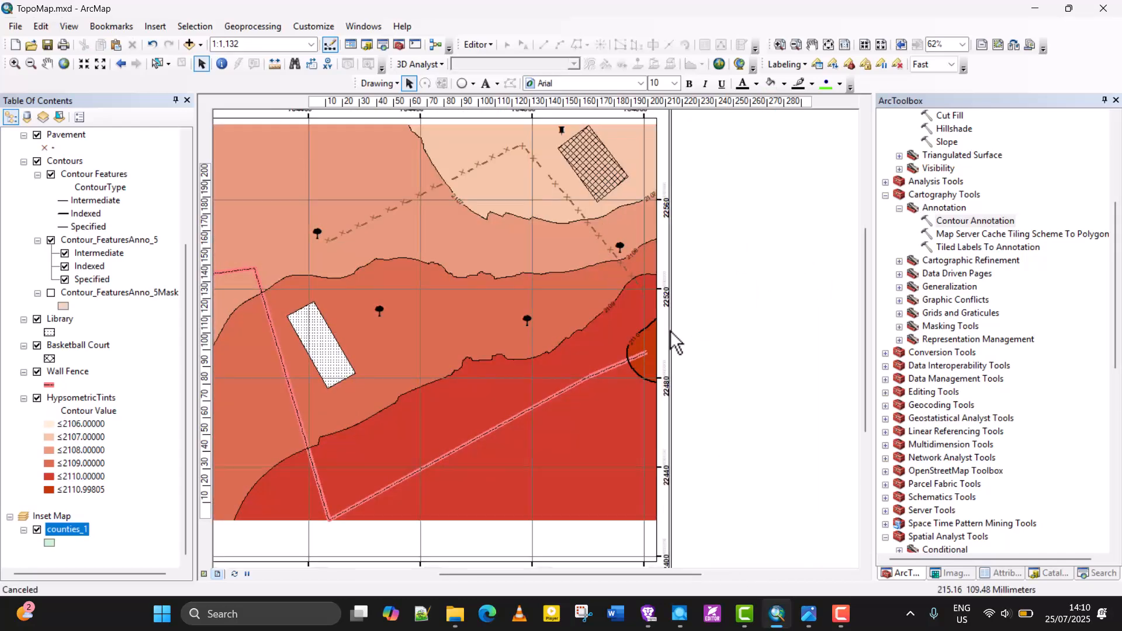
click(670, 342)
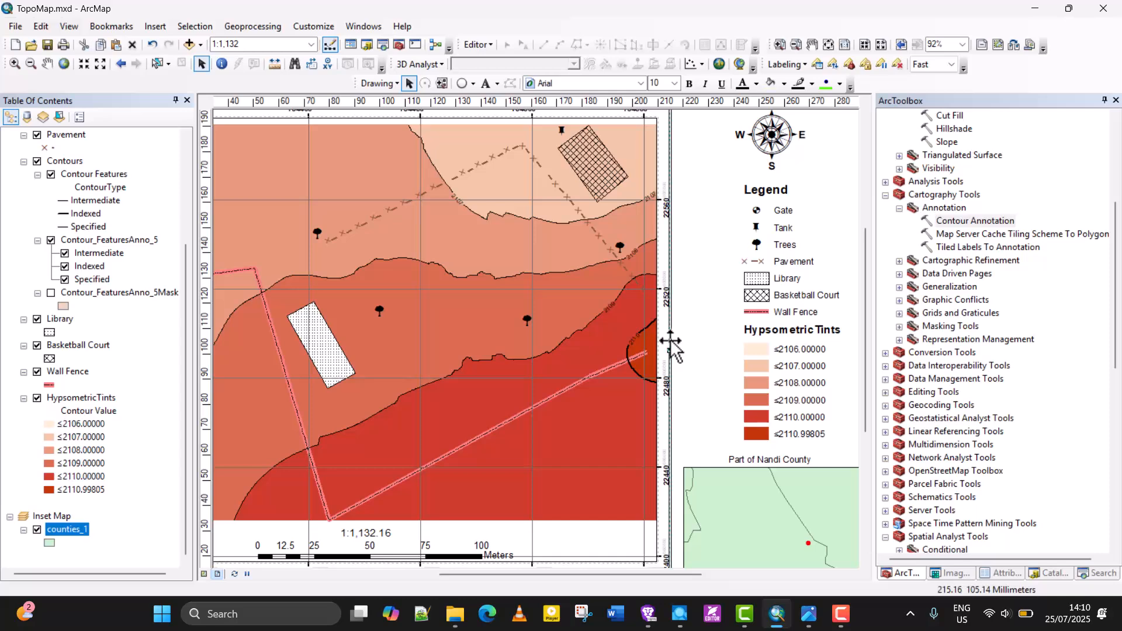
drag(672, 350, 679, 358)
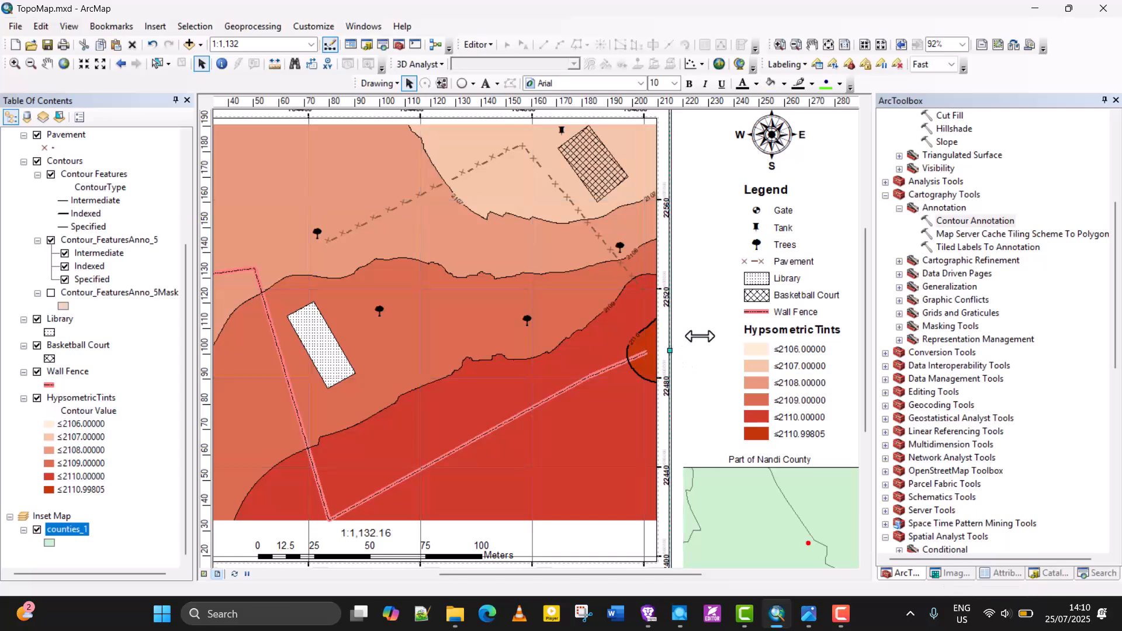
scroll(711, 331, up, 1)
scroll(710, 330, down, 2)
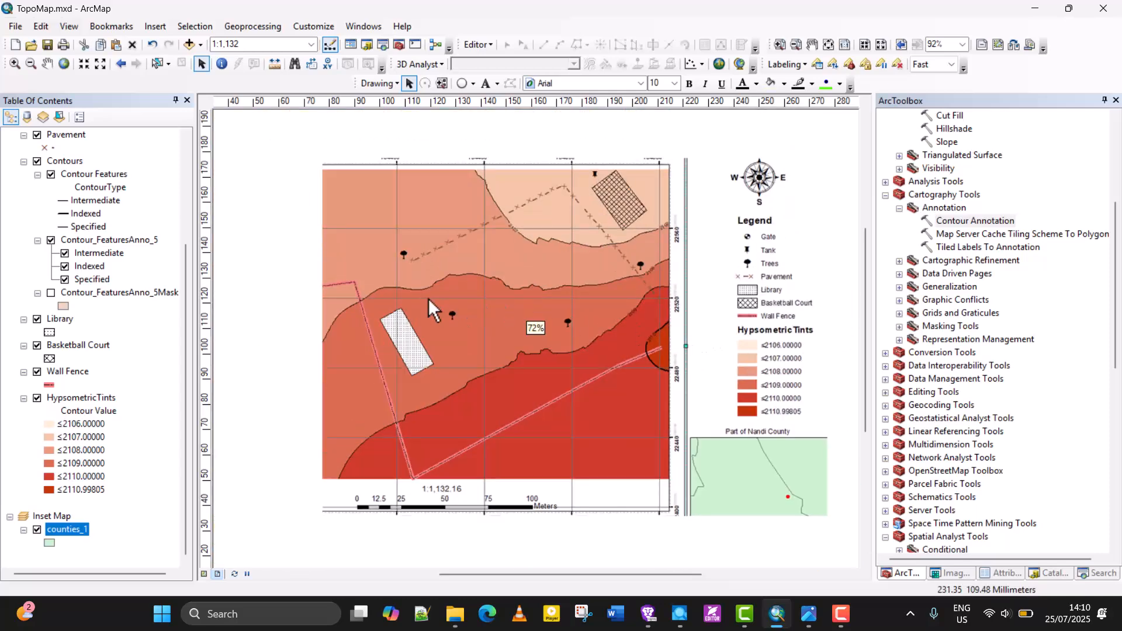
click(231, 261)
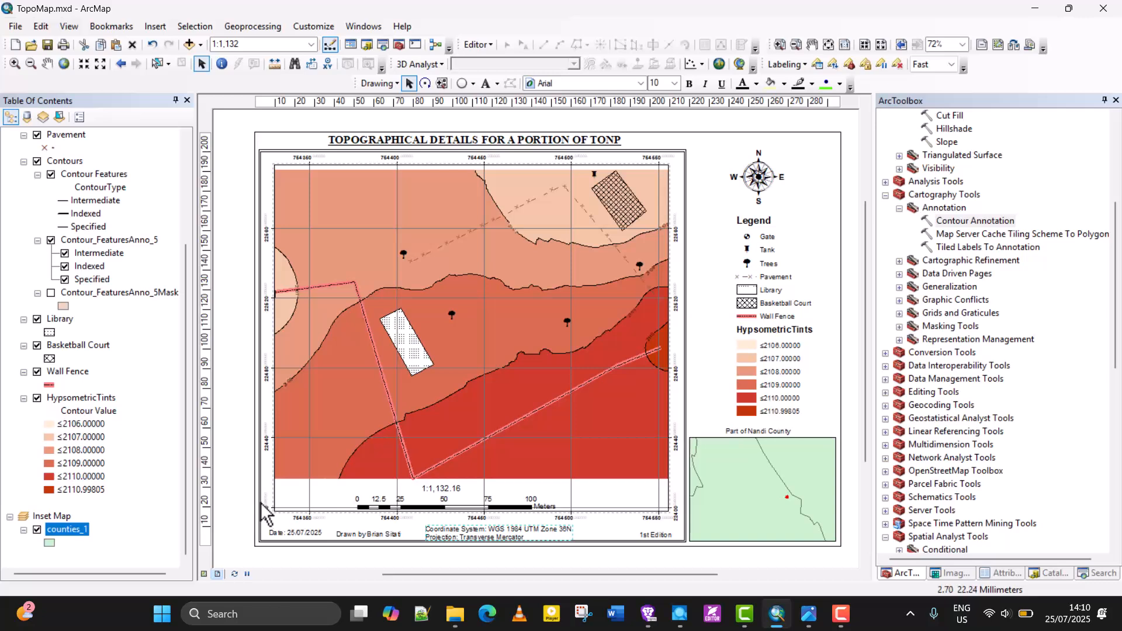
Step: Raise the neatline's lower edge so the date, author, coordinate system and edition notes lie outside it, then deselect it
click(272, 518)
drag(473, 541, 472, 524)
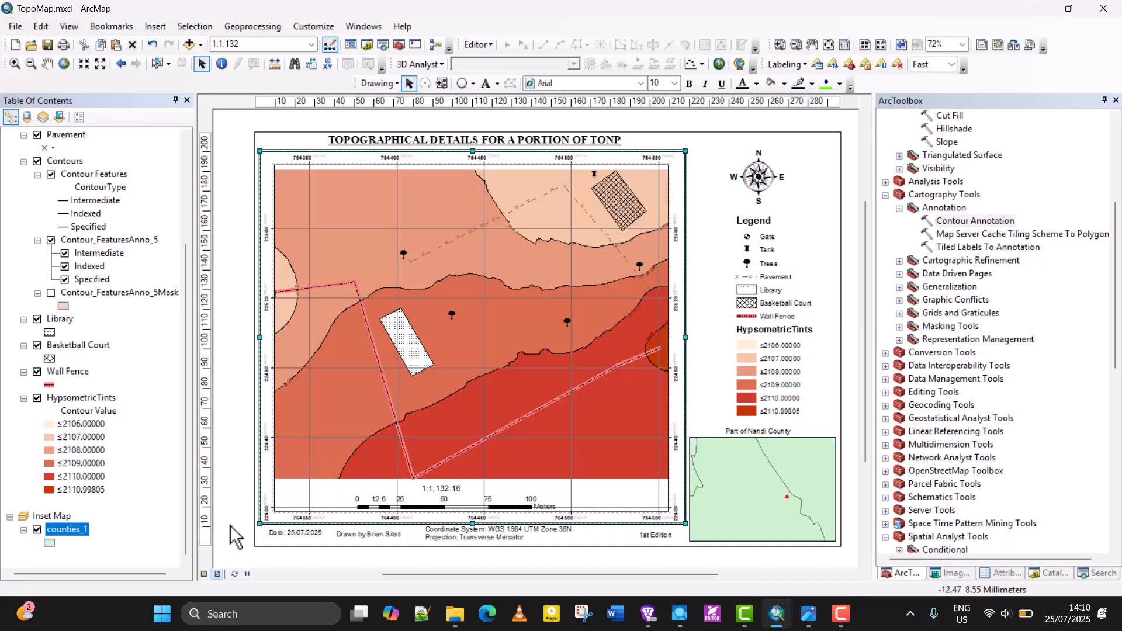
click(236, 508)
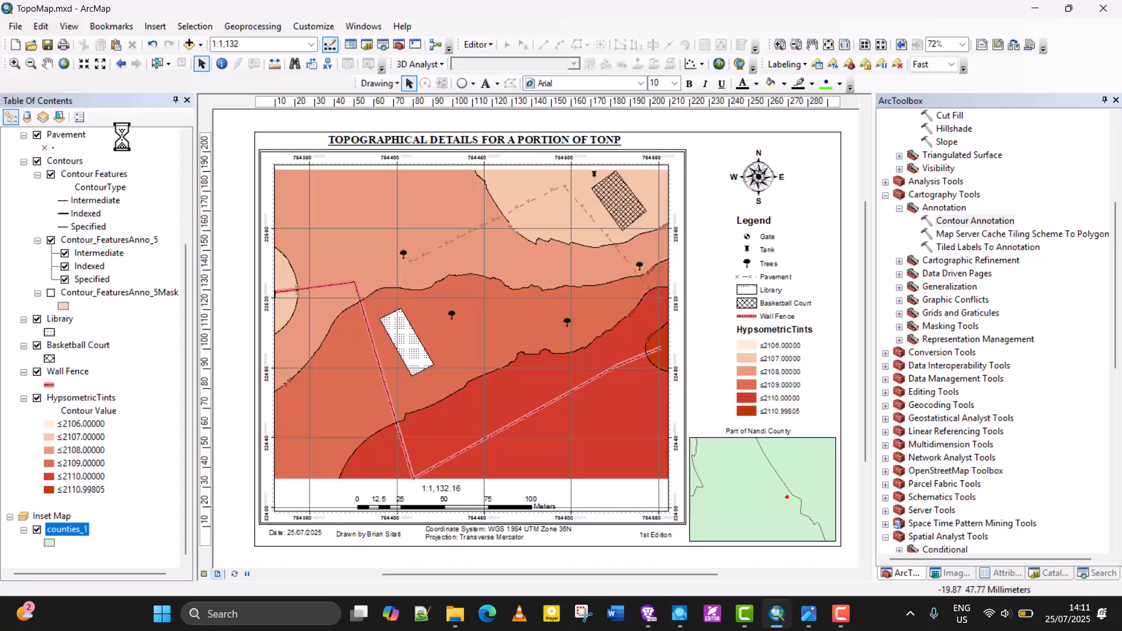
Step: Export the map layout as TopoMap.pdf in the TopoMapping folder at 300 dpi, replacing the existing file
click(16, 25)
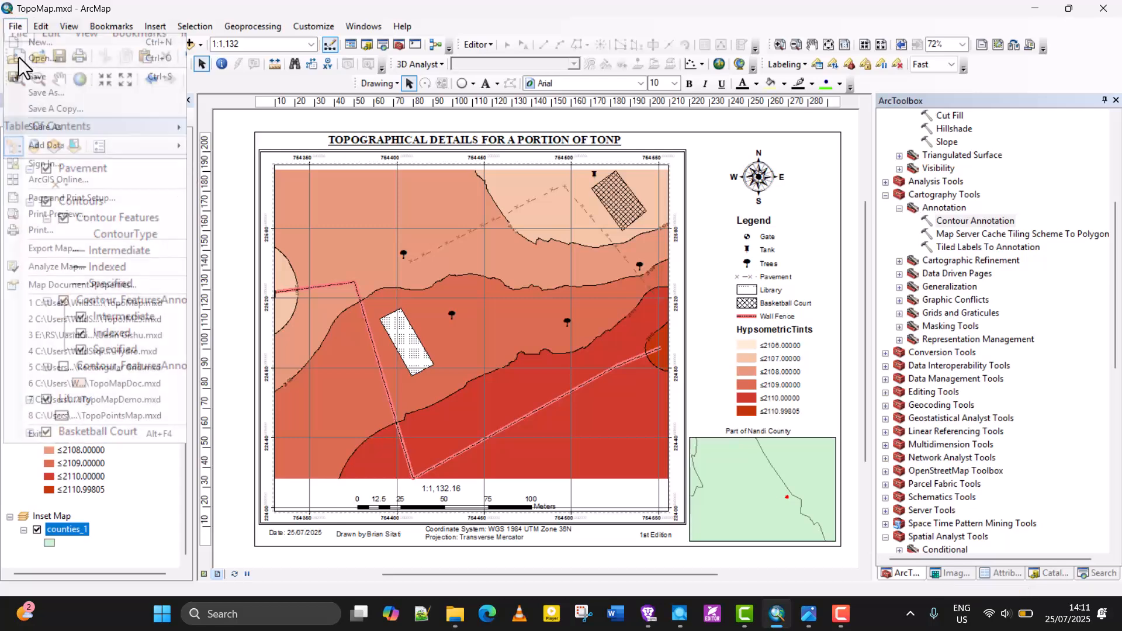
click(64, 246)
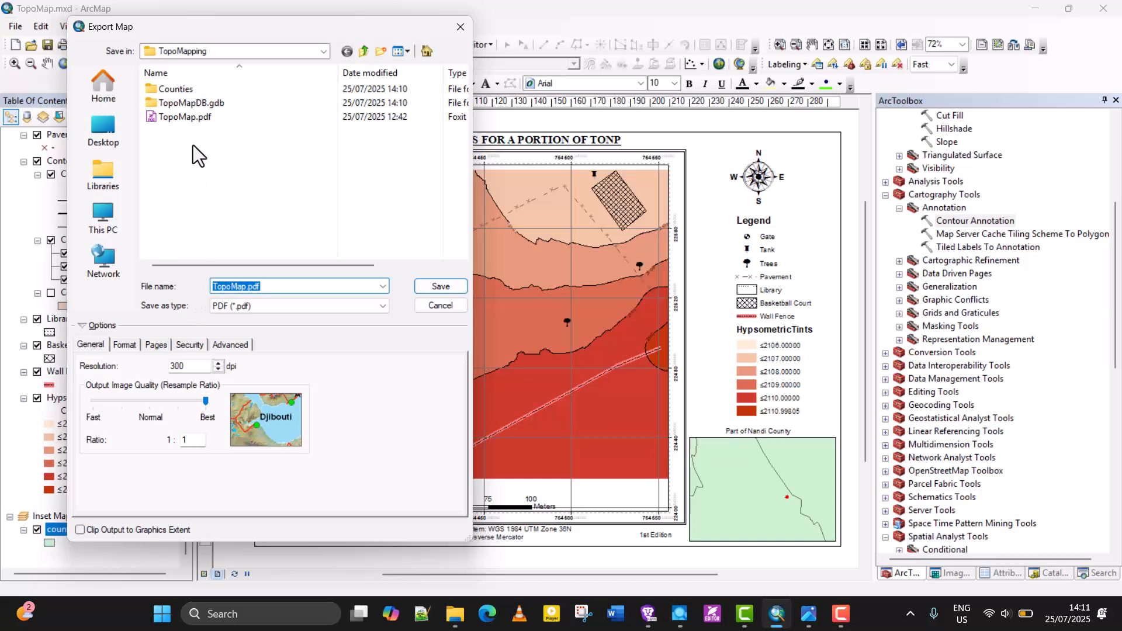
click(199, 120)
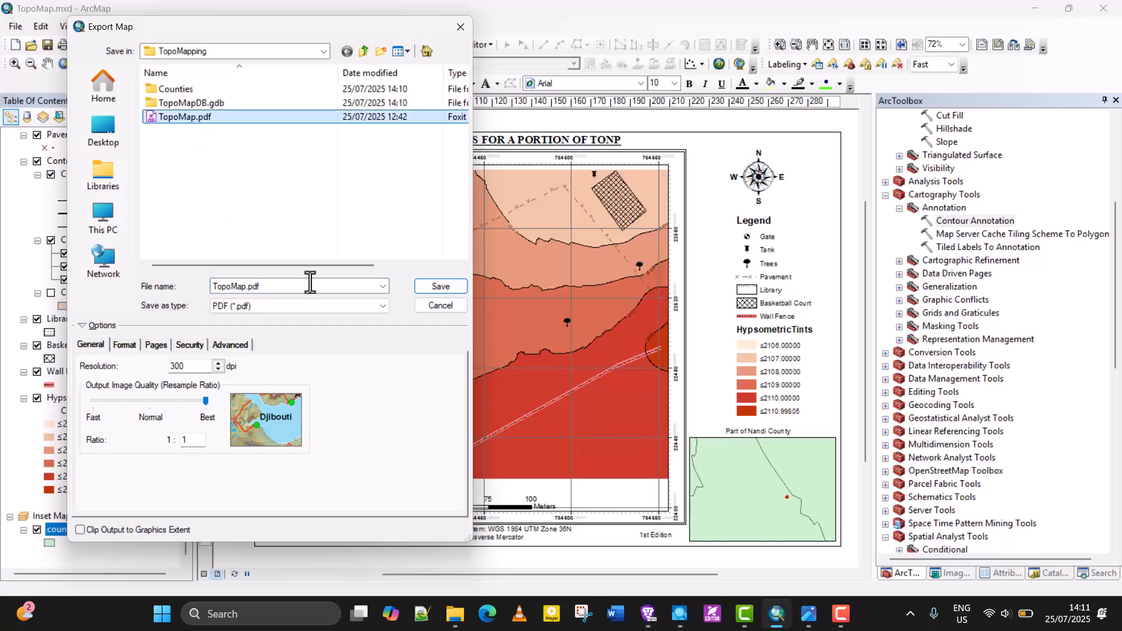
click(440, 286)
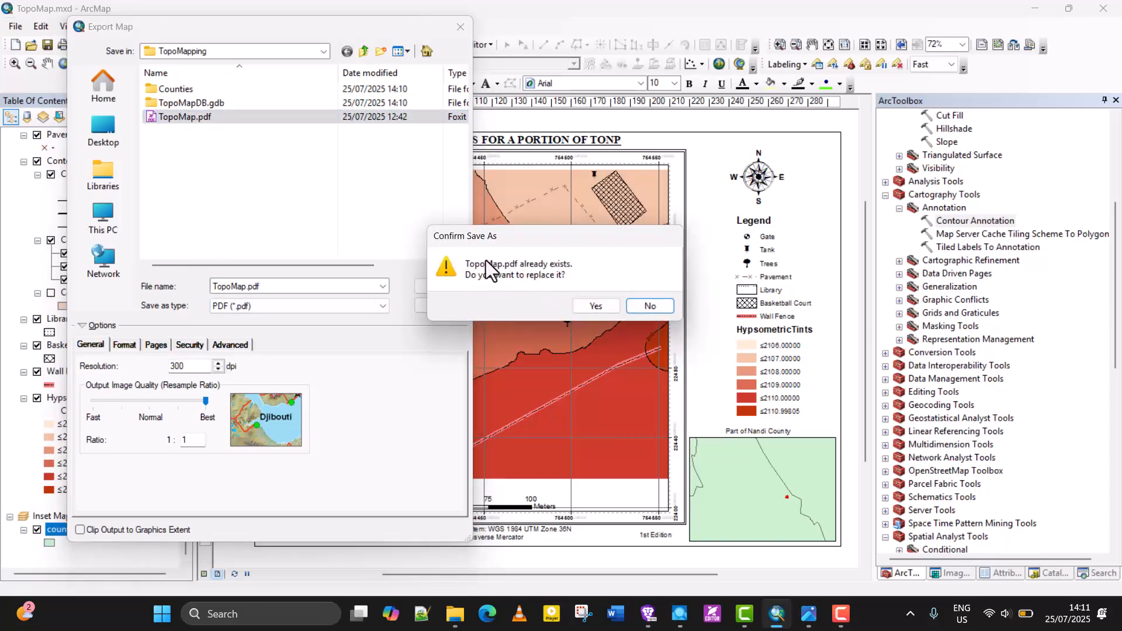
click(594, 306)
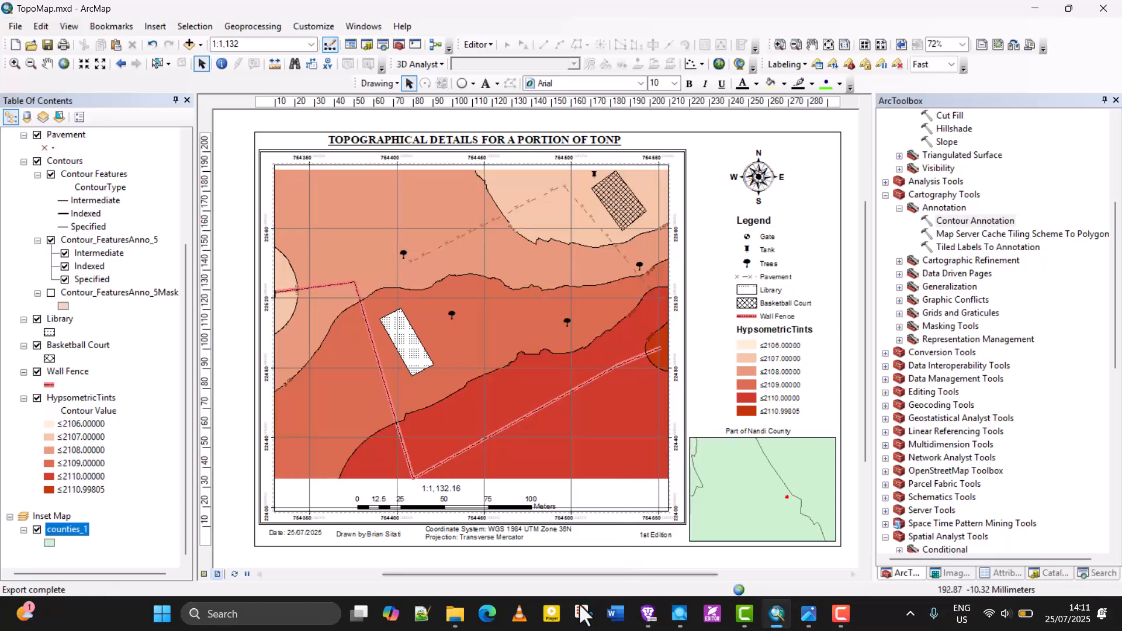
Step: Switch to File Explorer, open TopoMap.pdf from the TopoMapping folder to check the exported layout, and close the PDF
click(455, 614)
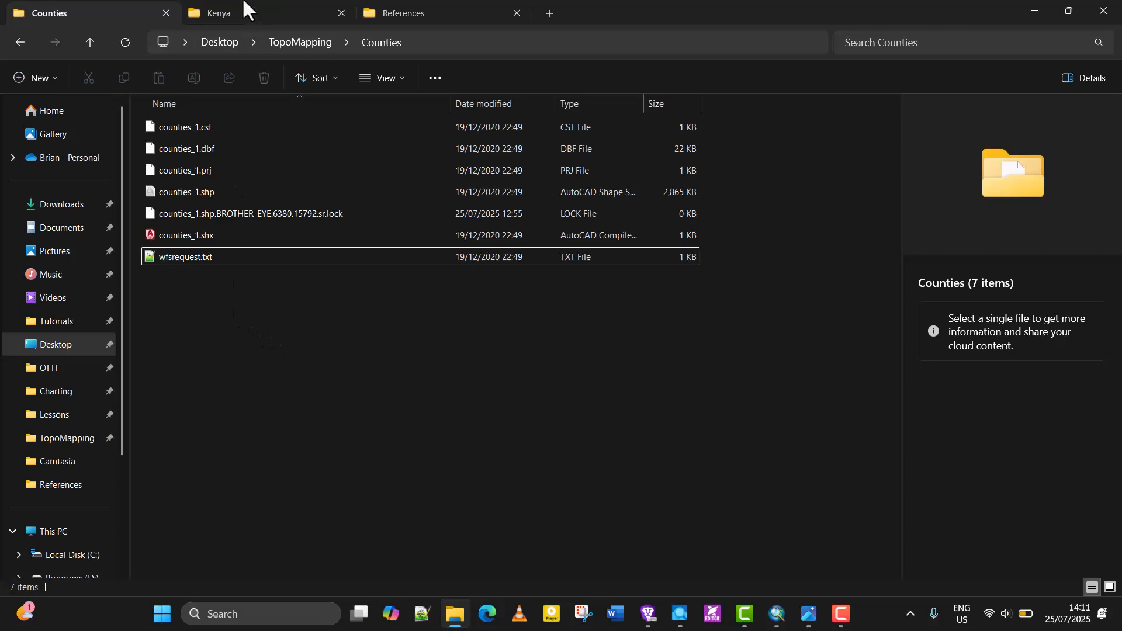
click(298, 43)
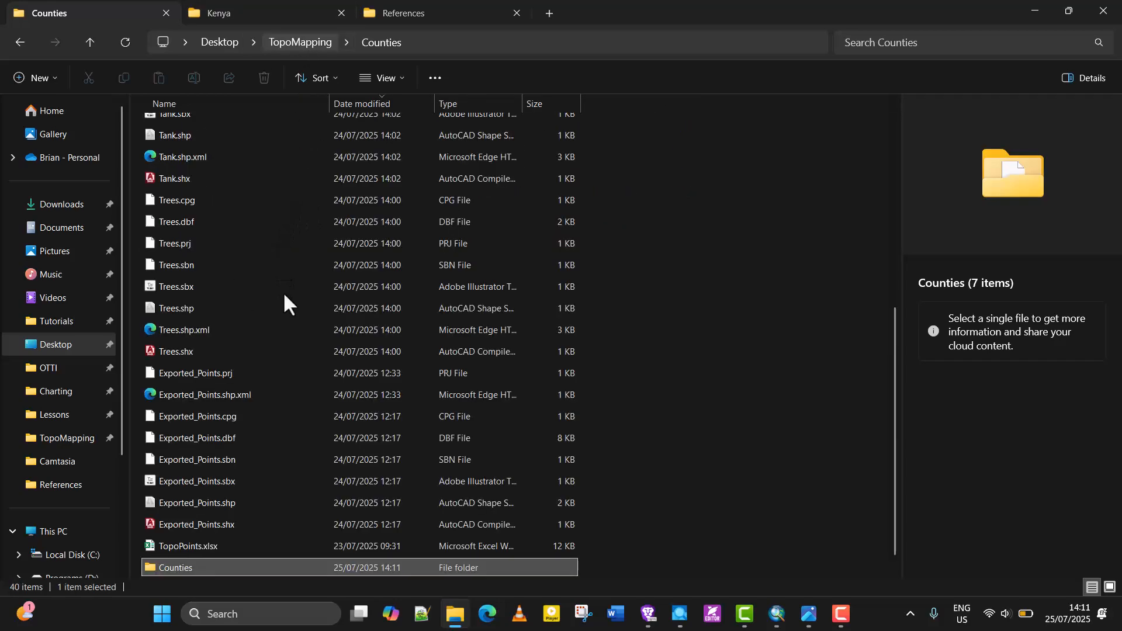
click(804, 276)
key(Home)
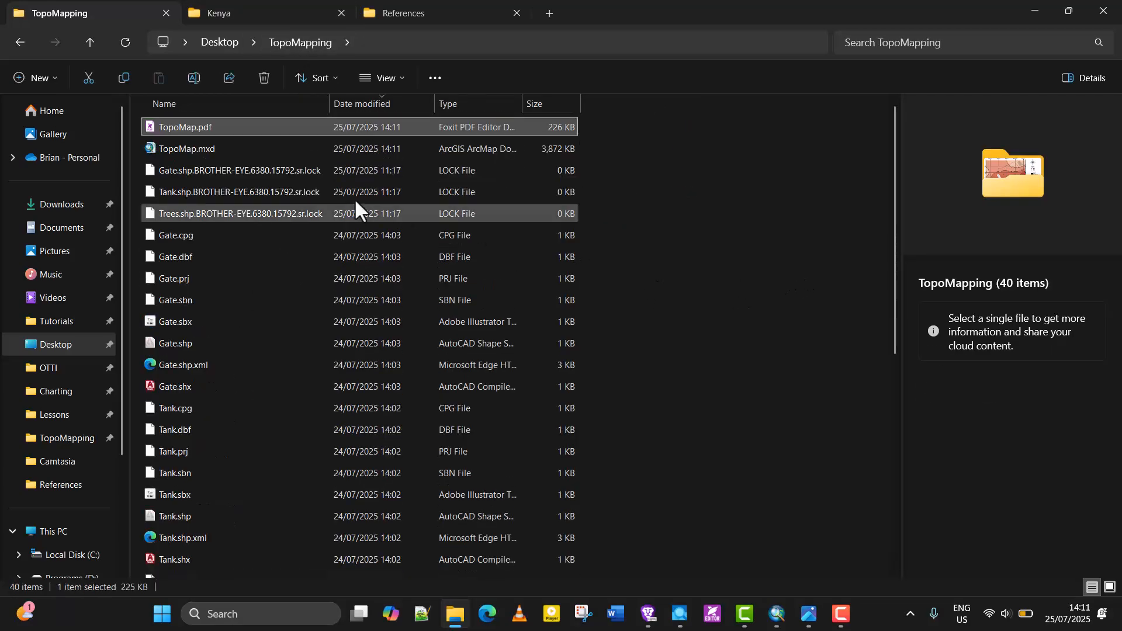
double_click(218, 127)
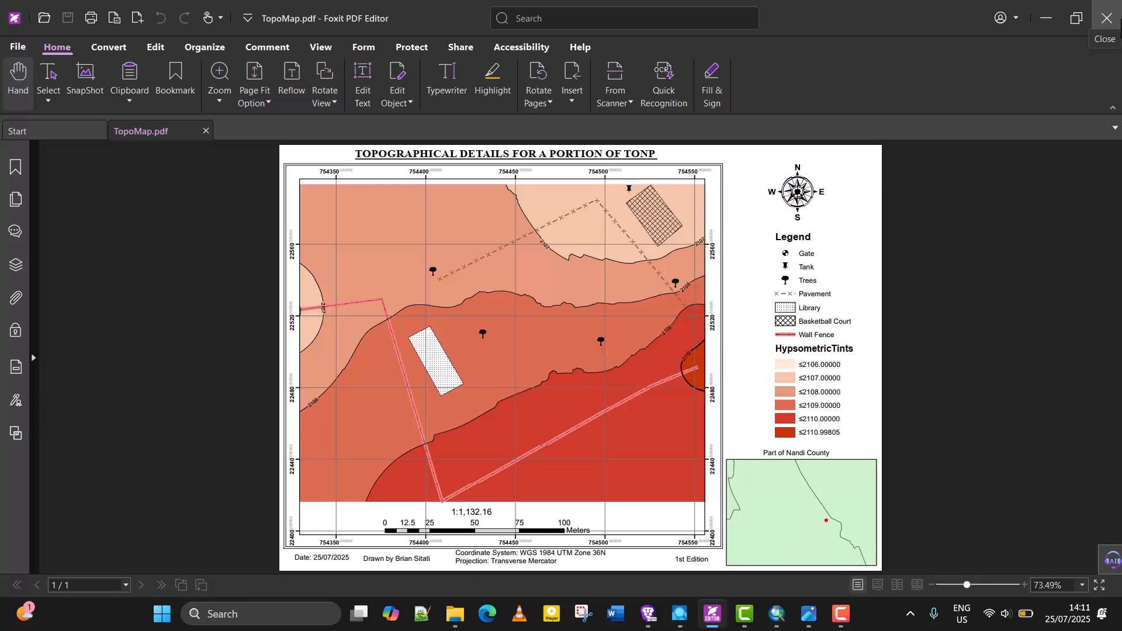
click(1119, 21)
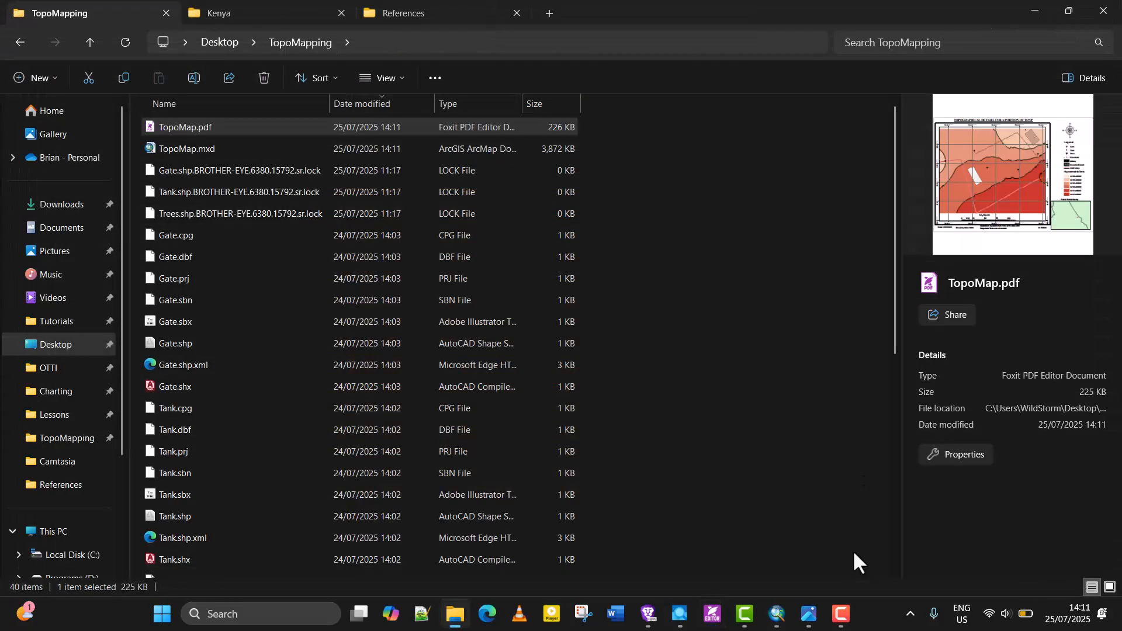